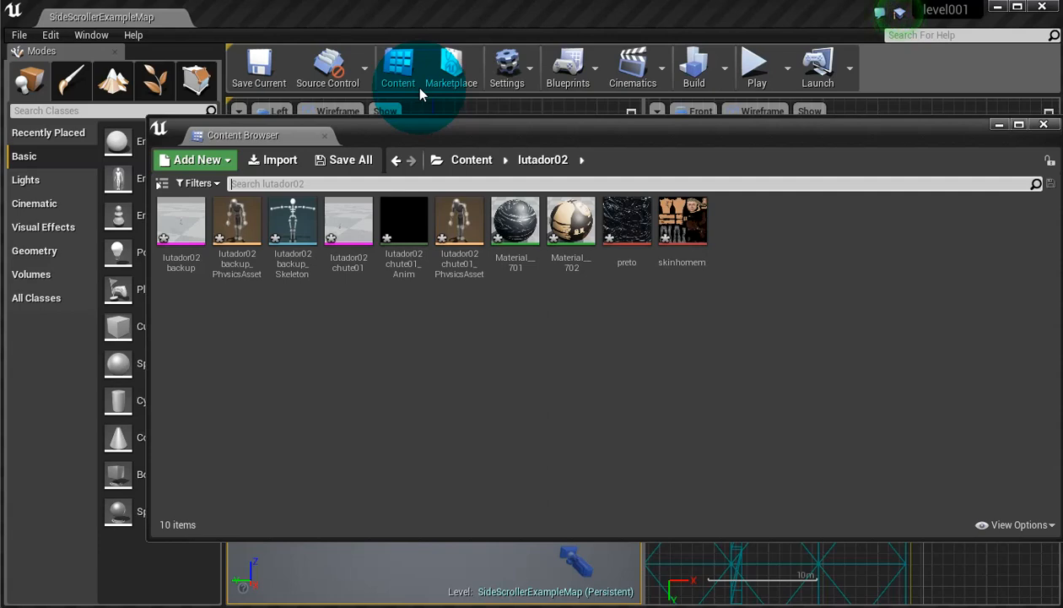
# - Select the lutador02chute01_Anim asset and enlarge the asset thumbnails in the lutador02 content folder
pyautogui.click(414, 260)
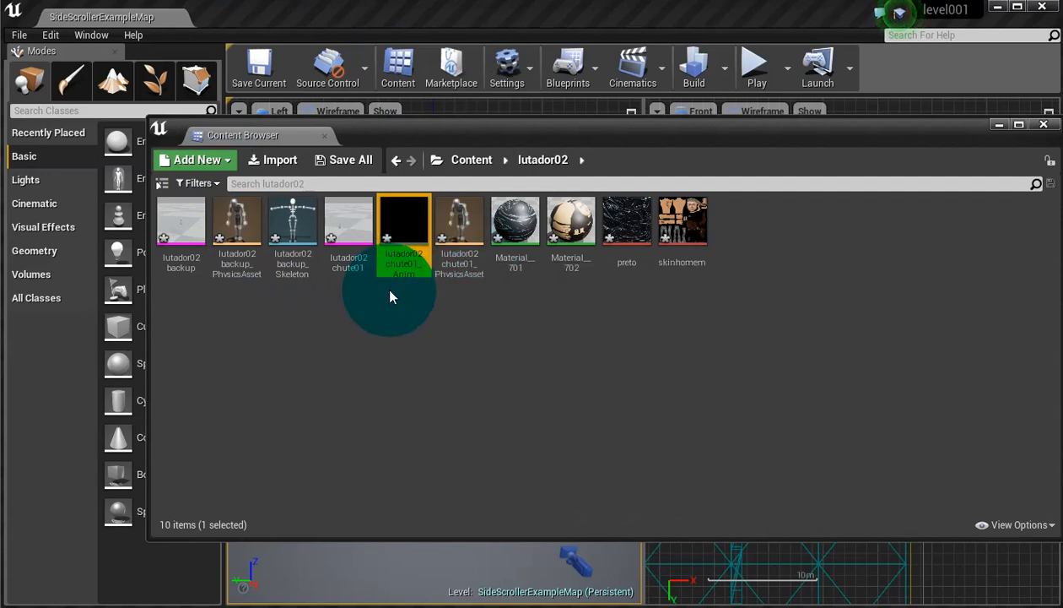
pyautogui.keyDown('ctrl'); pyautogui.scroll(3, 390, 292); pyautogui.keyUp('ctrl')
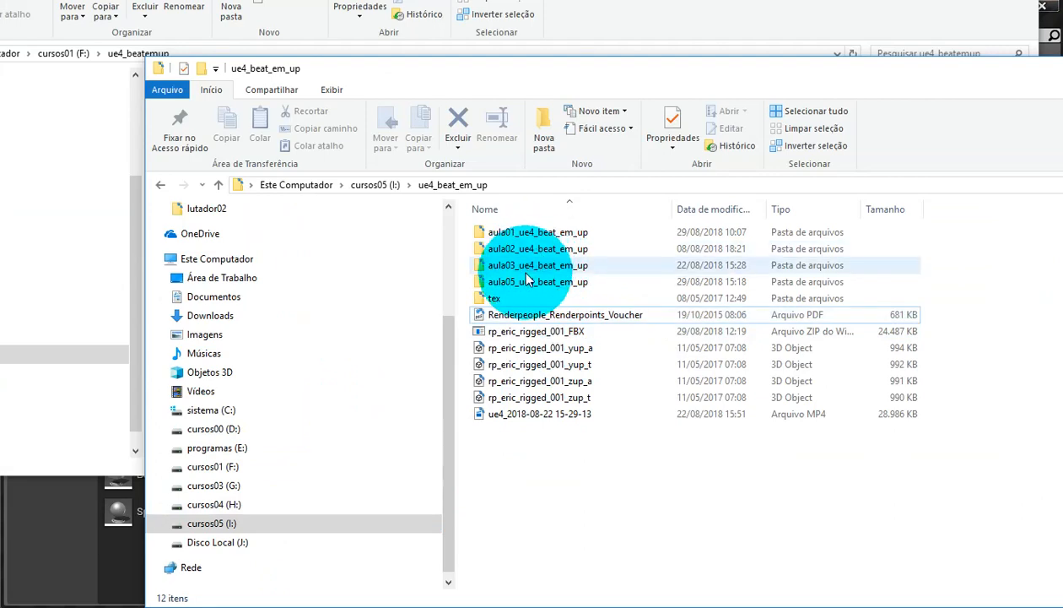
# - Open the lutador02 source folder inside aula01_ue4_beat_em_up and reposition the file window so all its files show
pyautogui.doubleClick(517, 266)
pyautogui.click(430, 185)
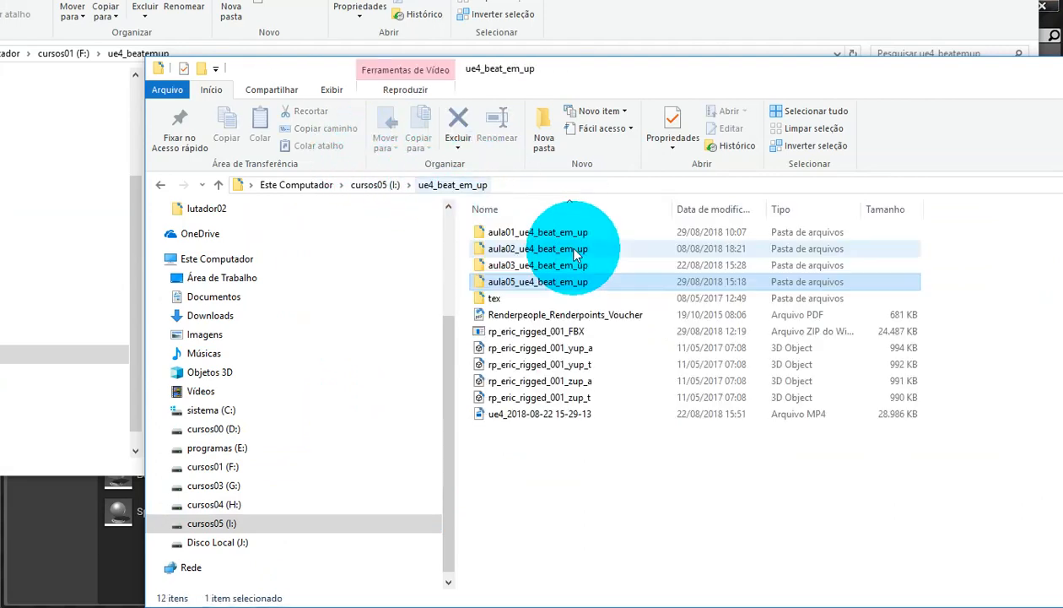
pyautogui.click(563, 236)
pyautogui.doubleClick(563, 236)
pyautogui.doubleClick(622, 241)
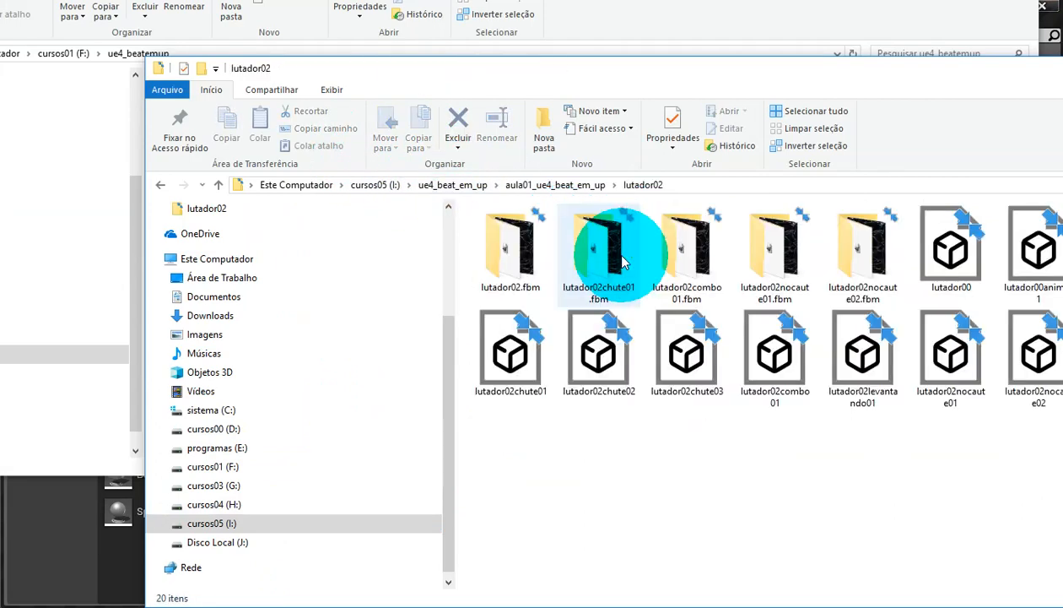
pyautogui.moveTo(733, 67); pyautogui.dragTo(368, 43)
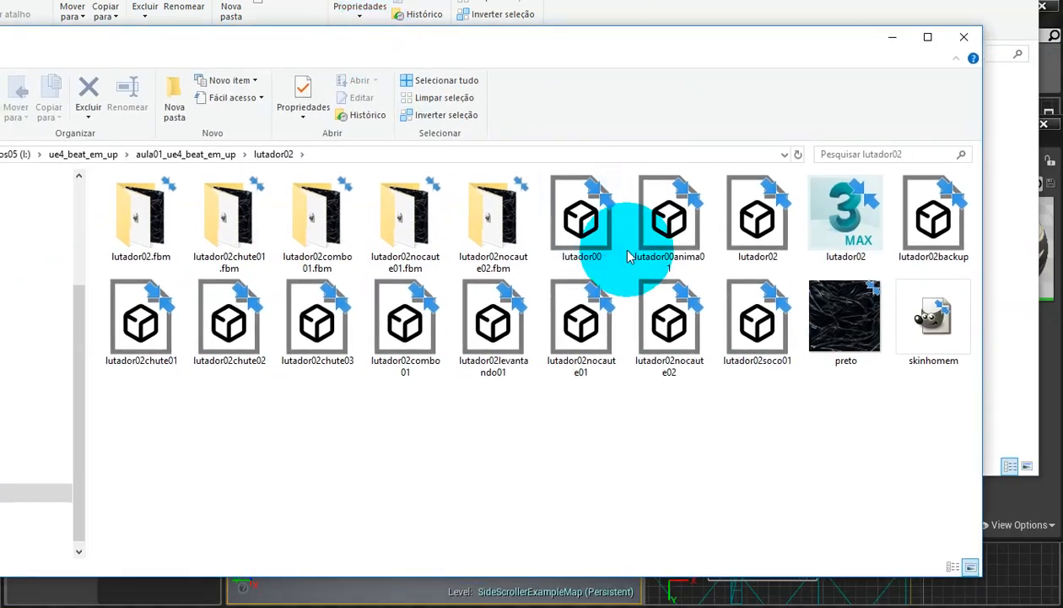
# - Look through the lutador02 model and animation files, such as levantando01, combo01 and chute01 to chute03, then minimize the folder window
pyautogui.click(602, 240)
pyautogui.click(661, 225)
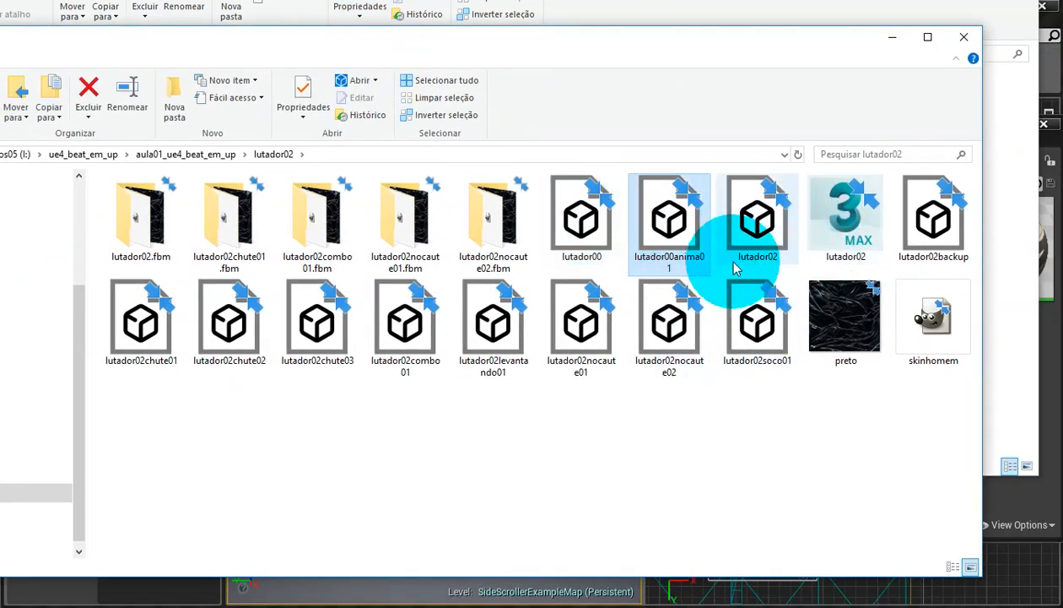
pyautogui.click(498, 356)
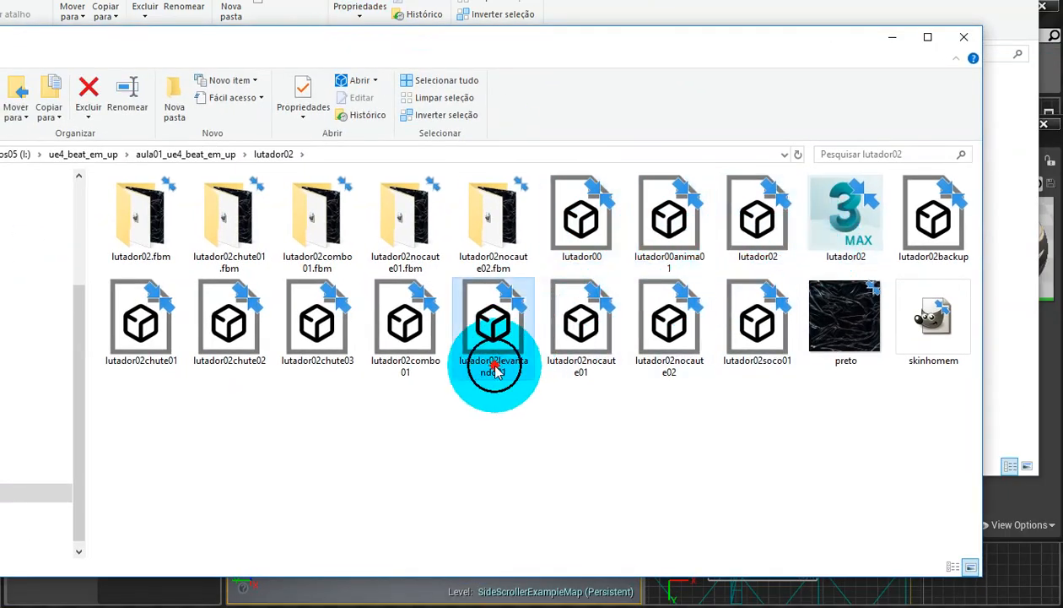
pyautogui.click(413, 360)
pyautogui.click(308, 361)
pyautogui.click(238, 363)
pyautogui.click(145, 356)
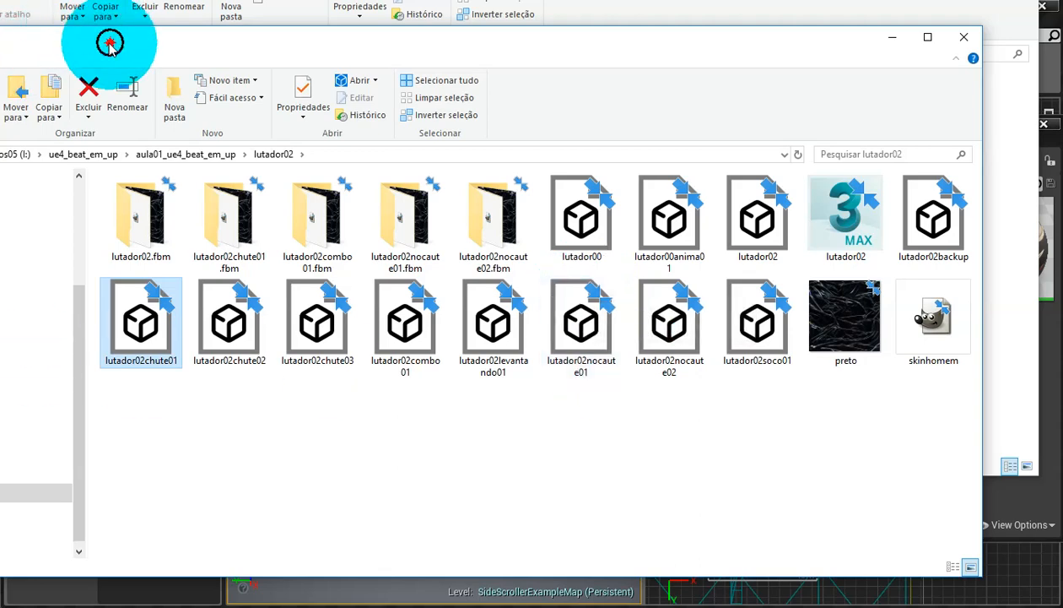
pyautogui.moveTo(109, 48); pyautogui.dragTo(145, 37)
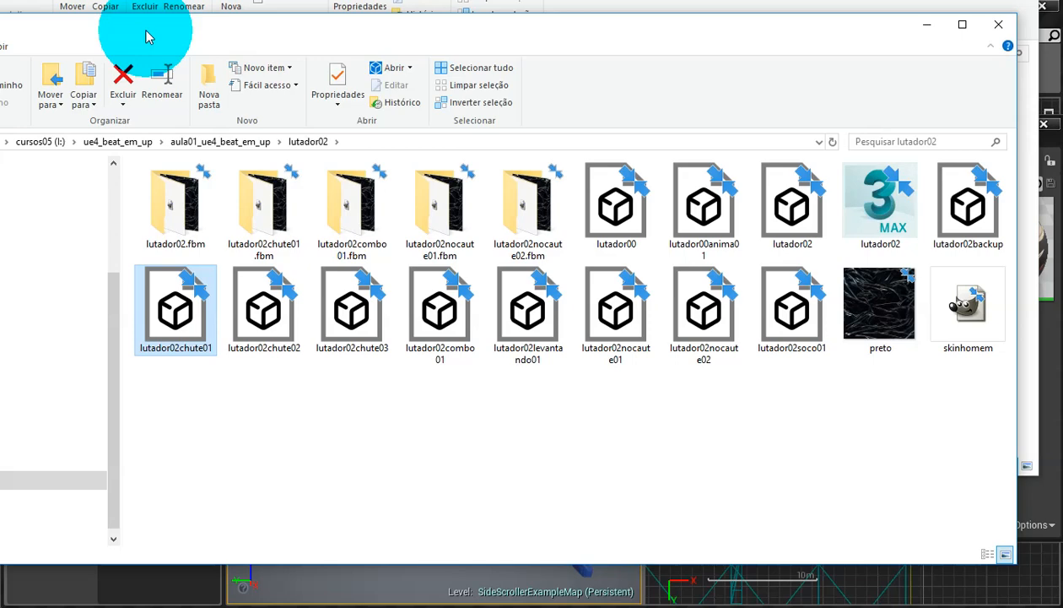
pyautogui.click(927, 26)
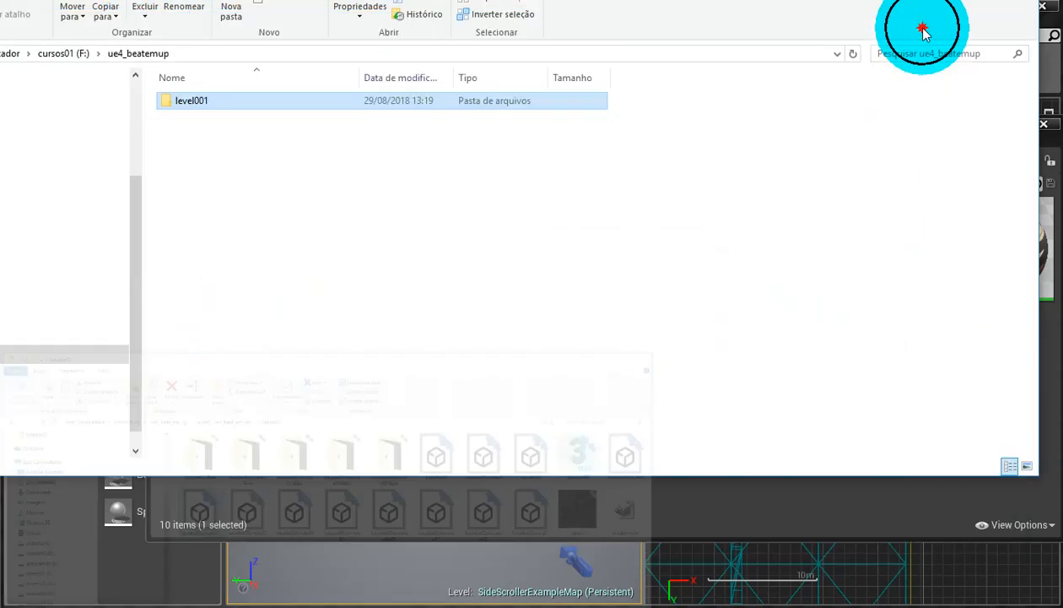
# - Switch to Unreal Editor and review the lutador02chute01 skeletal mesh and its lutador02chute01_Anim animation sequence
pyautogui.click(620, 274)
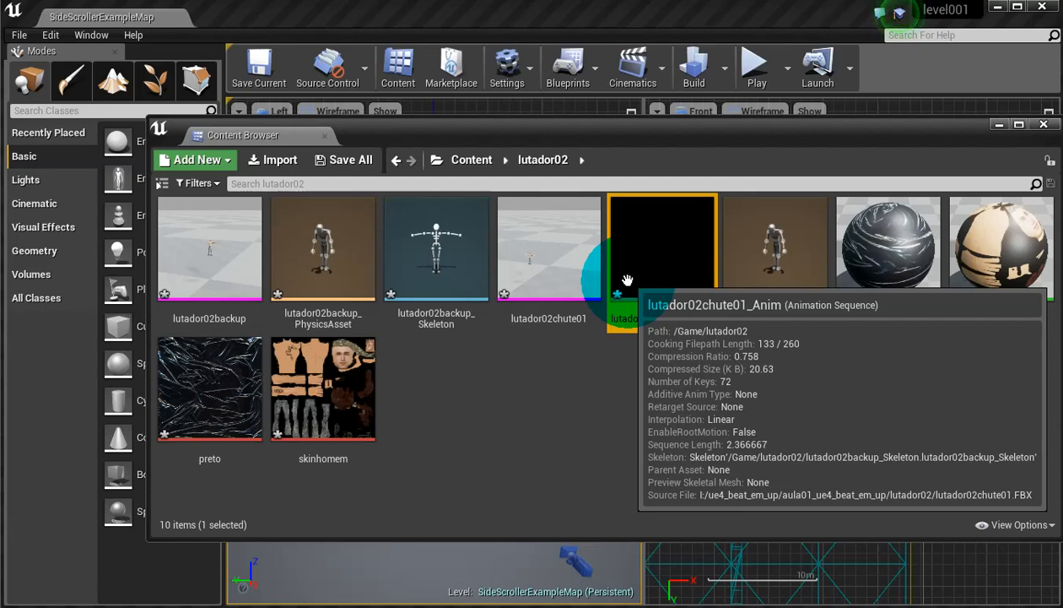
pyautogui.click(546, 287)
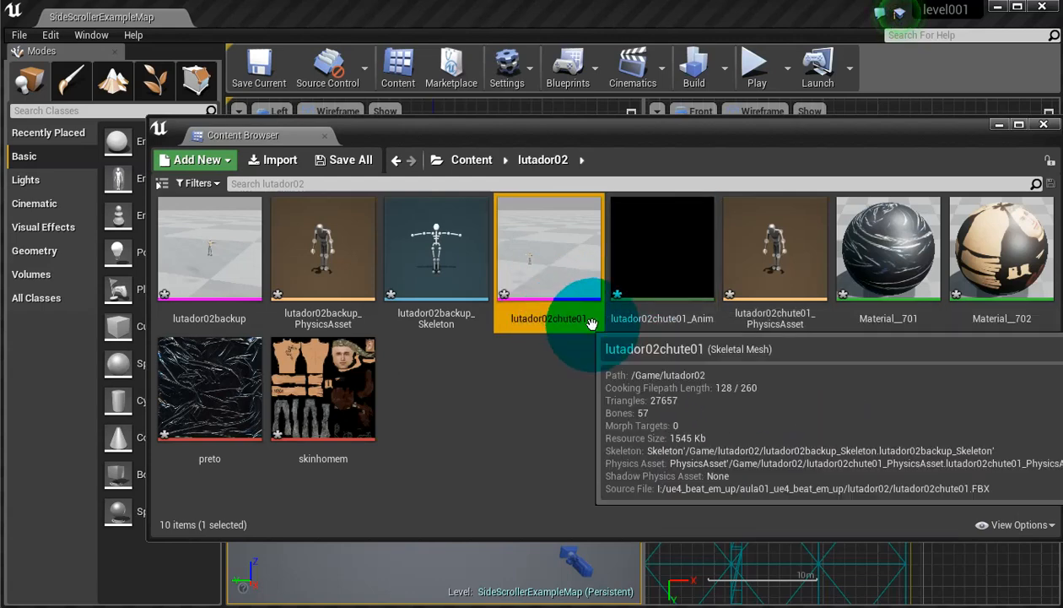
pyautogui.click(669, 342)
pyautogui.moveTo(685, 329)
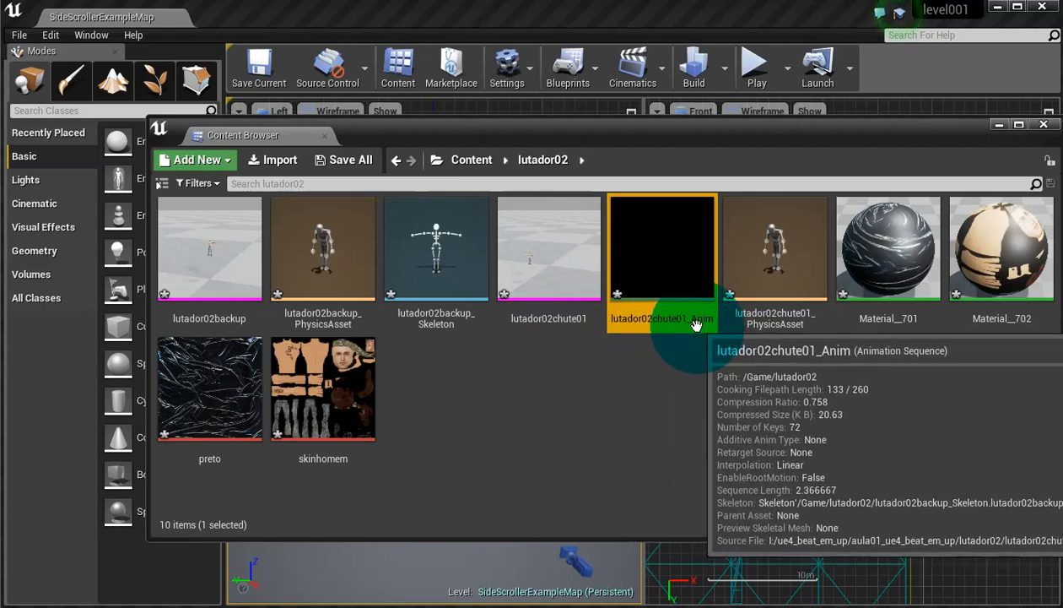
pyautogui.click(693, 322)
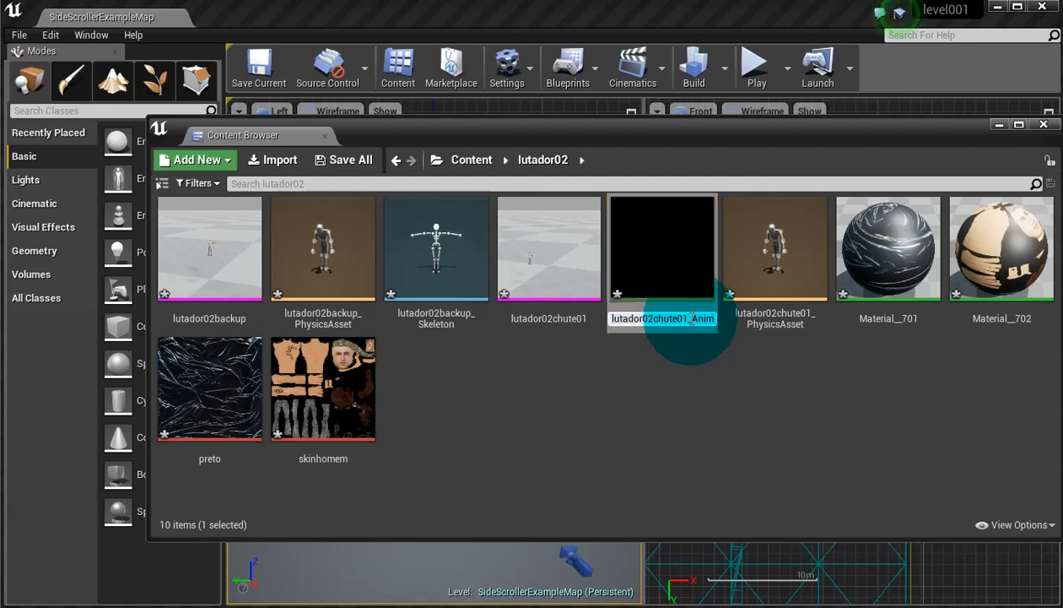
pyautogui.click(657, 264)
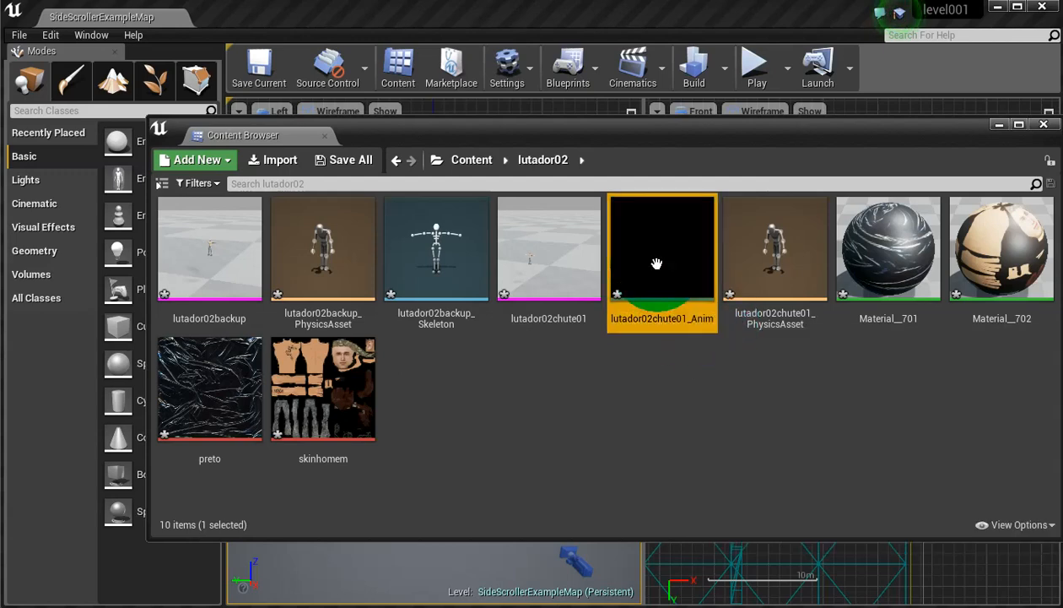
# - Open the lutador02chute01_Anim animation and inspect left-arm and left-hand bones such as braco_esquerdo and polegar_esquerdo00
pyautogui.doubleClick(648, 261)
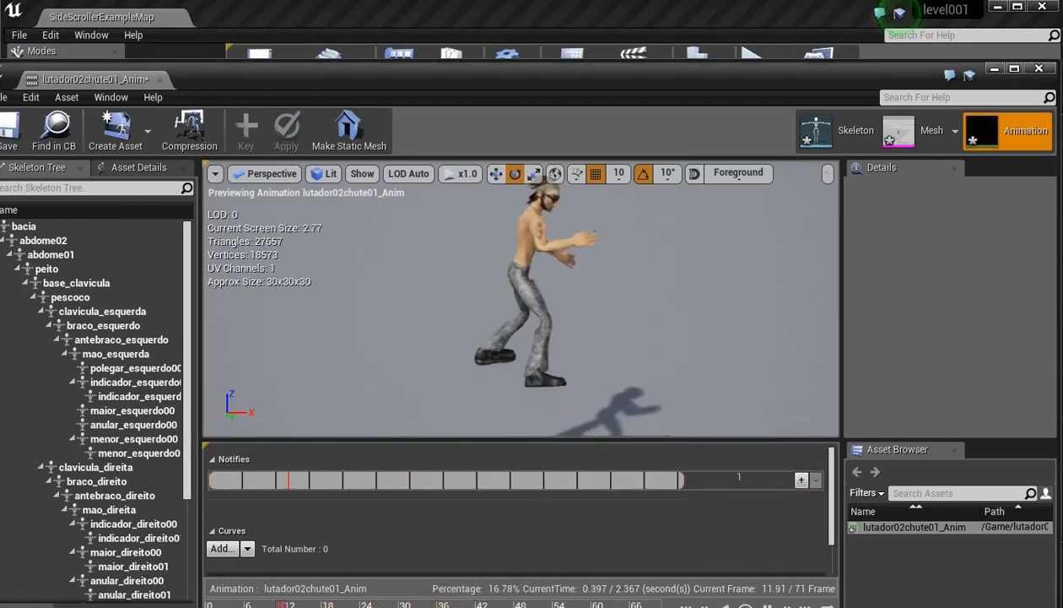
pyautogui.click(152, 396)
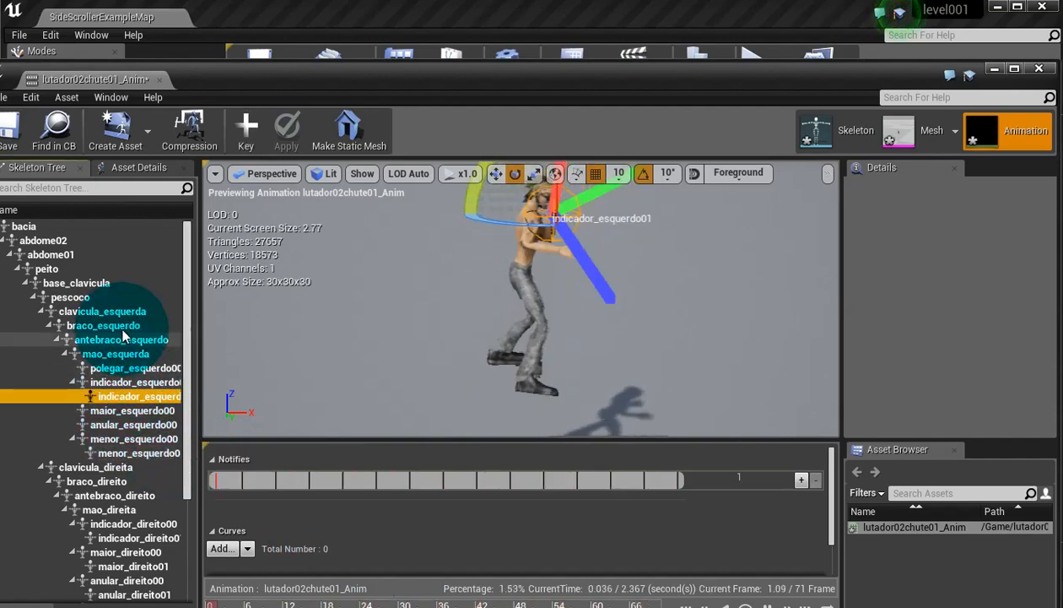
pyautogui.click(97, 326)
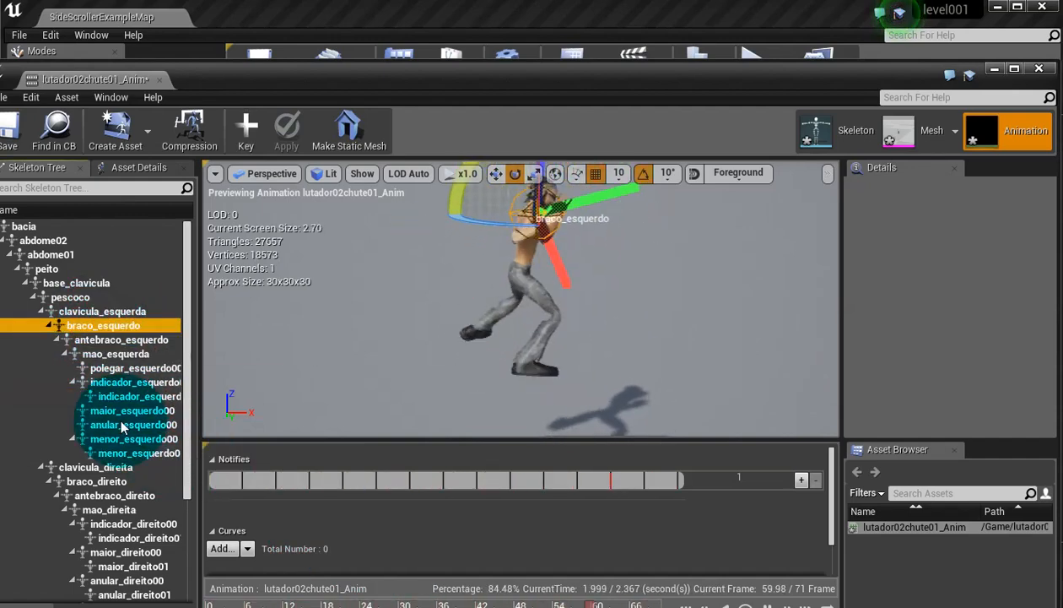
pyautogui.click(110, 439)
pyautogui.click(47, 268)
pyautogui.click(122, 370)
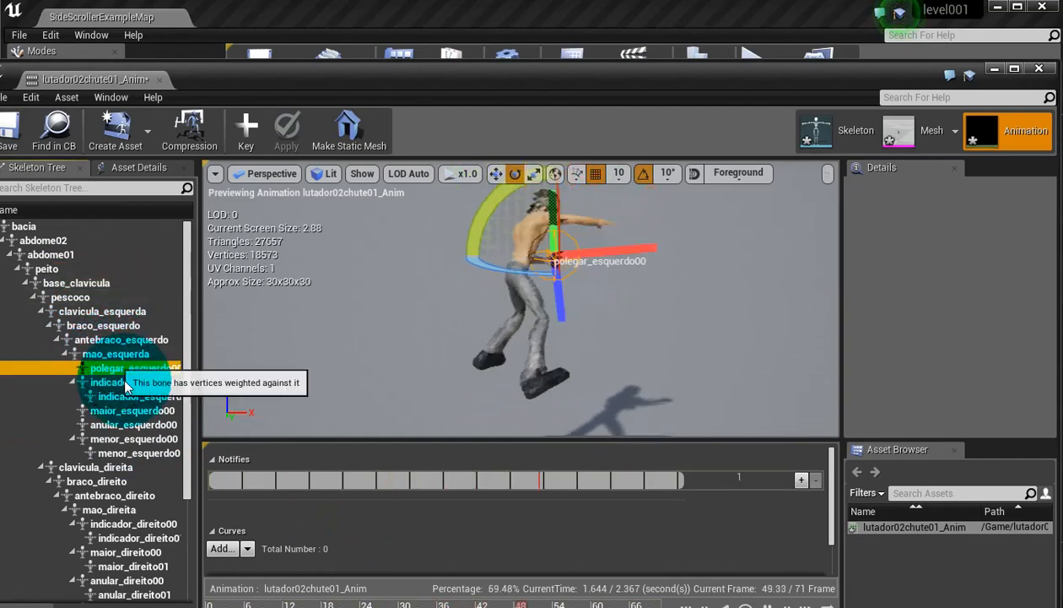
# - Inspect the right-hand bones and the pe_esquerdo foot bone in the skeleton hierarchy, and bring the playback timeline into view
pyautogui.scroll(-4, 141, 396)
pyautogui.click(142, 423)
pyautogui.click(145, 465)
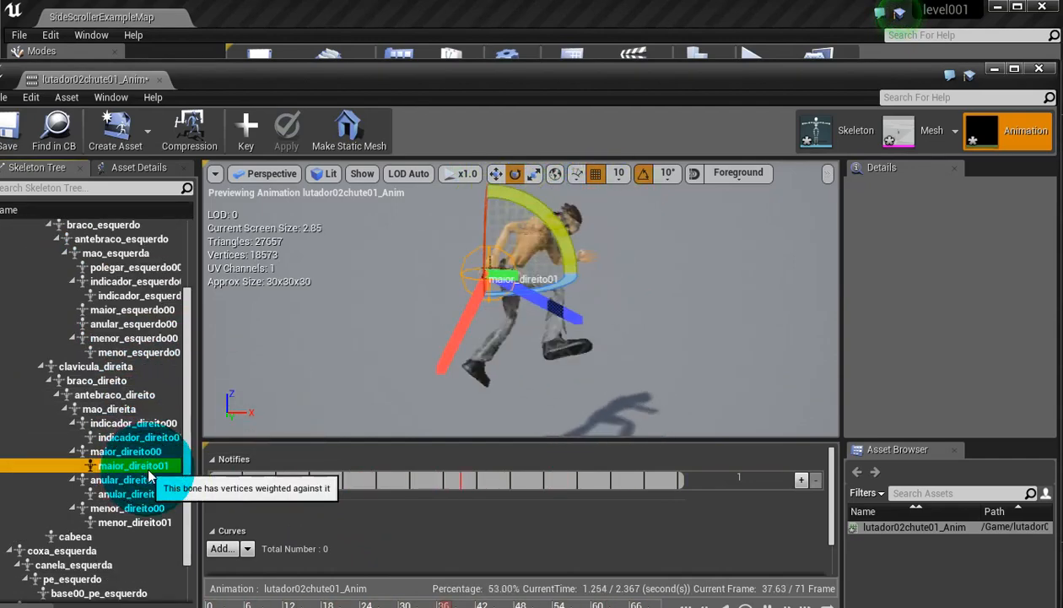
pyautogui.scroll(-4, 146, 466)
pyautogui.click(157, 525)
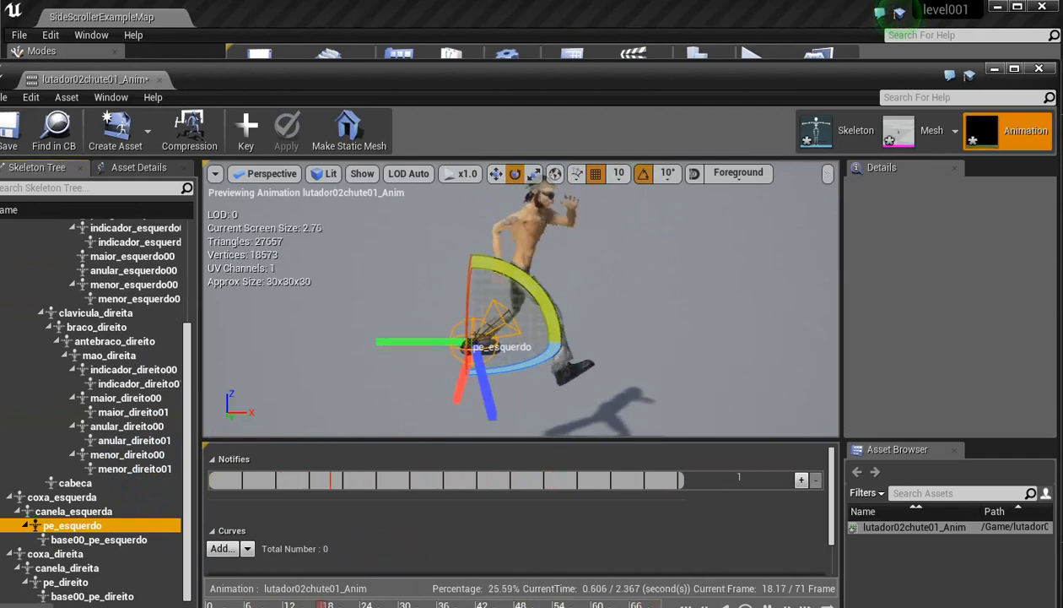
pyautogui.moveTo(429, 607); pyautogui.dragTo(428, 597)
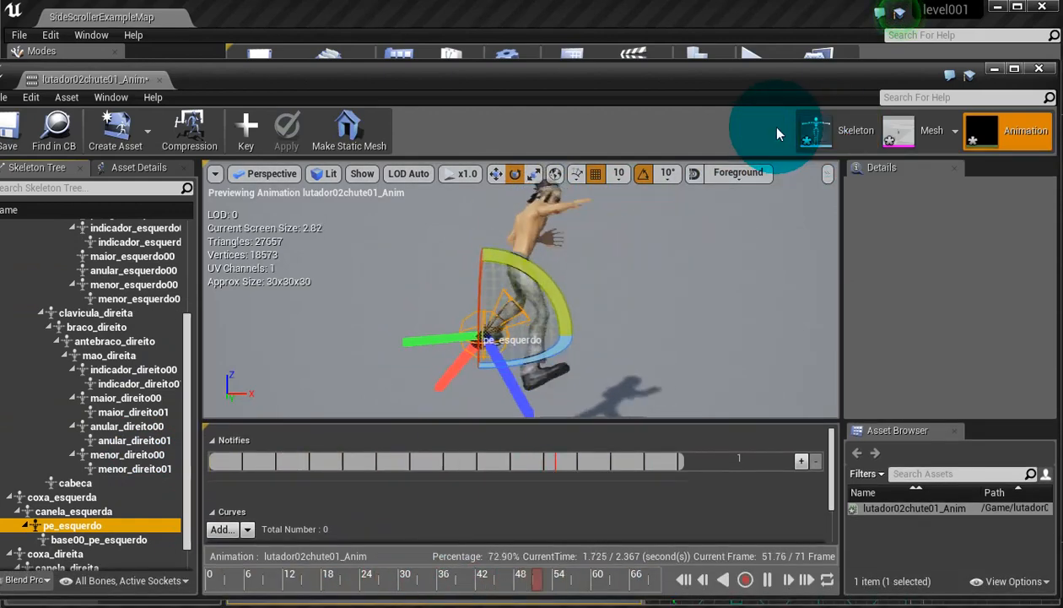
# - Open lutador02backup_Skeleton, show its bone hierarchy and inspect the clavicula_esquerda bone in the reference pose
pyautogui.click(824, 122)
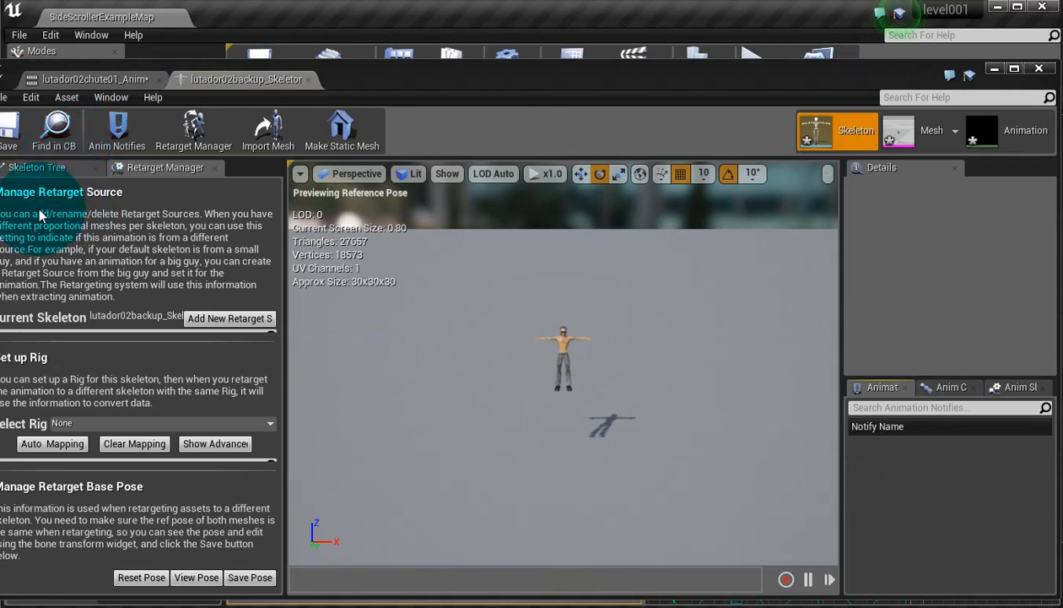
pyautogui.click(37, 167)
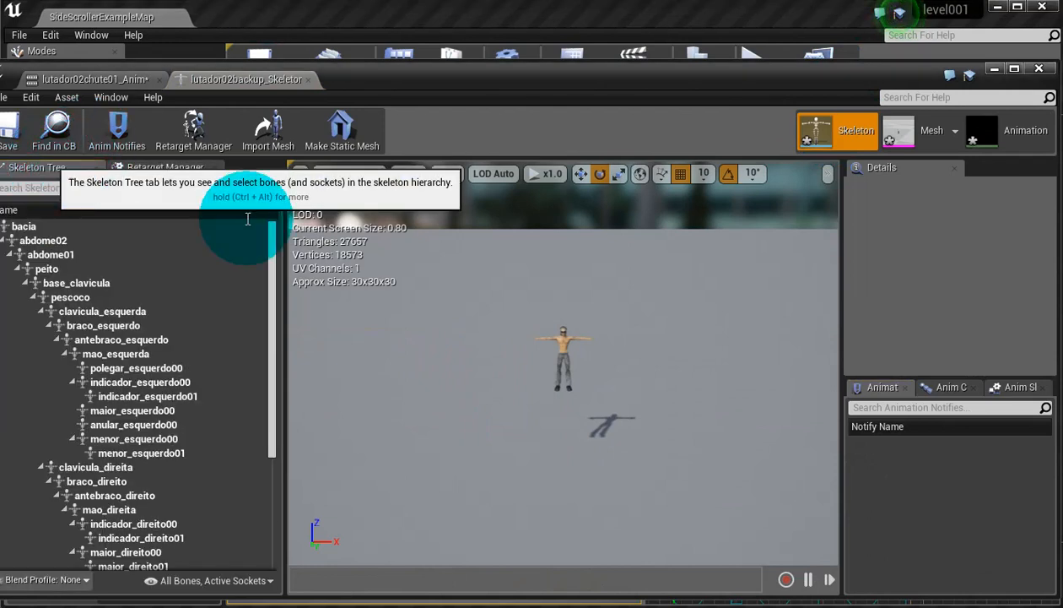
pyautogui.click(159, 312)
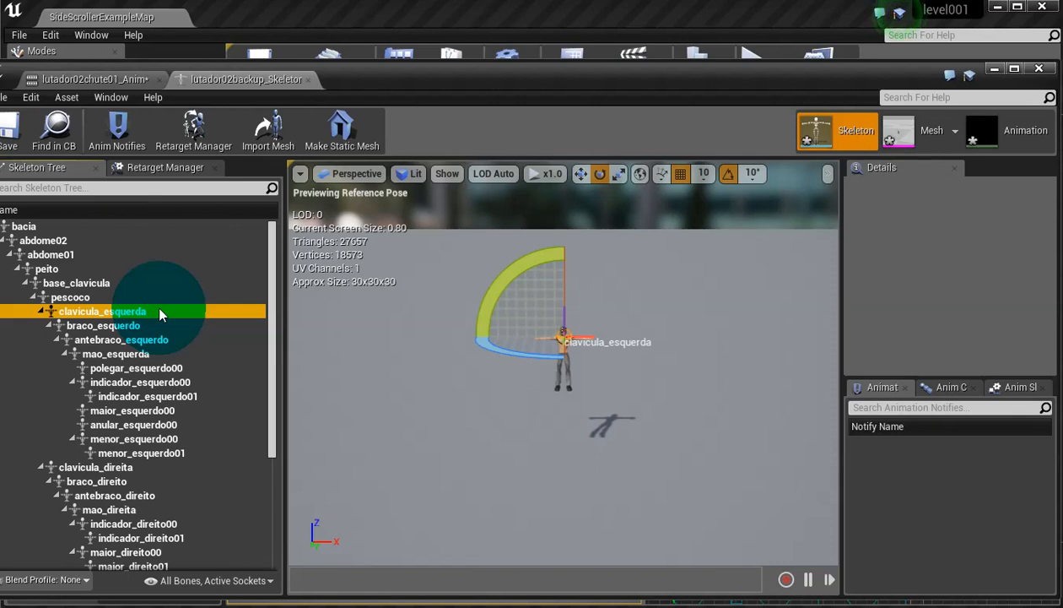
pyautogui.scroll(1, 474, 363)
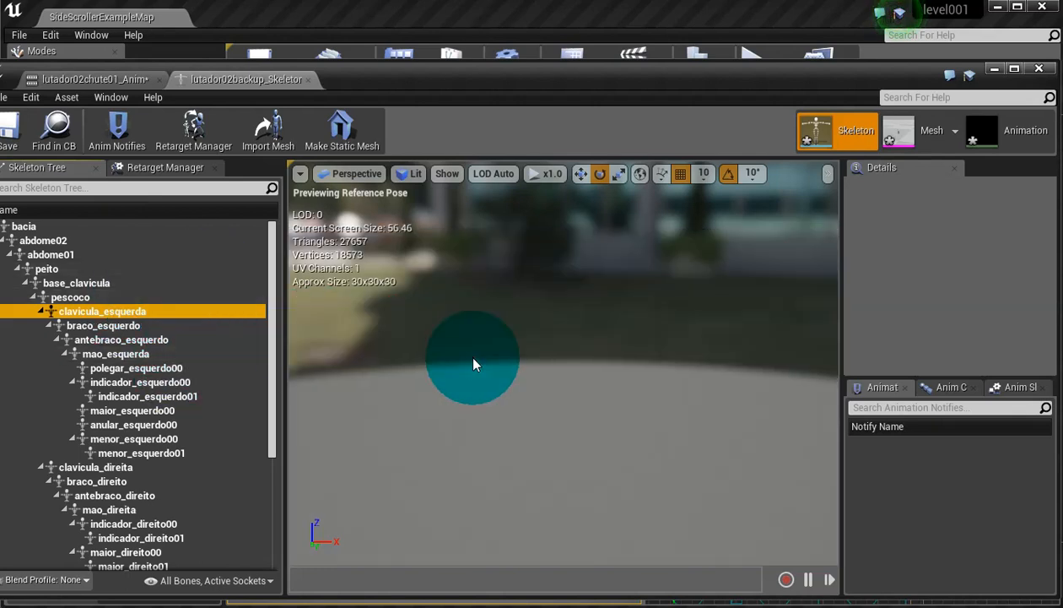
pyautogui.scroll(-1, 474, 365)
pyautogui.scroll(-1, 480, 364)
pyautogui.scroll(1, 480, 364)
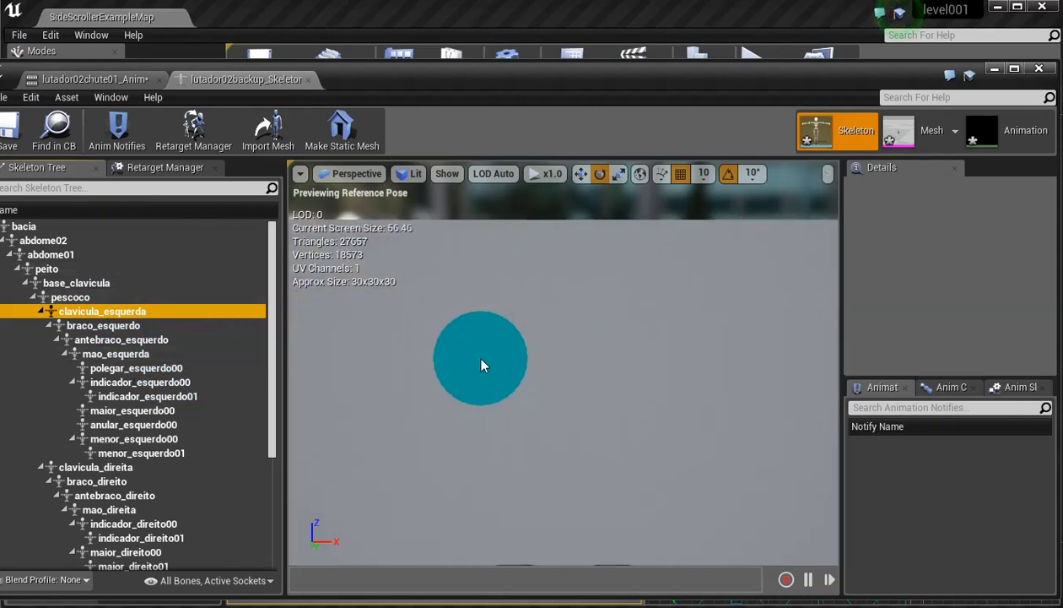
pyautogui.scroll(-1, 481, 360)
pyautogui.moveTo(532, 361)
pyautogui.mouseDown(button='right')
pyautogui.moveTo(512, 324)
pyautogui.moveTo(517, 351)
pyautogui.mouseUp(button='right')
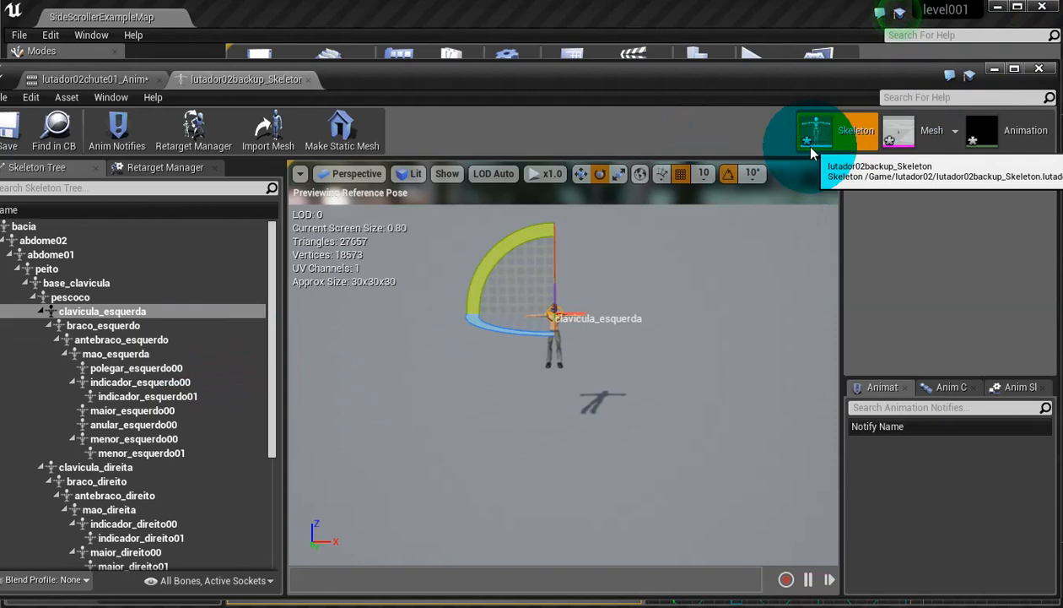
# - View the lutador02backup skeletal mesh, then minimize the asset editor and the main Unreal Editor window
pyautogui.click(901, 131)
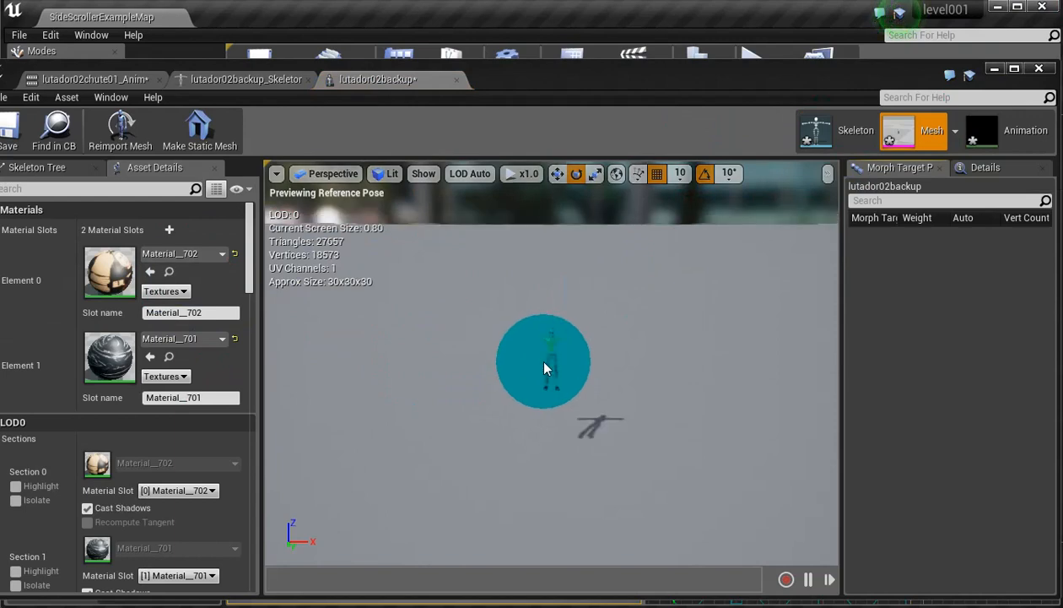
pyautogui.click(994, 68)
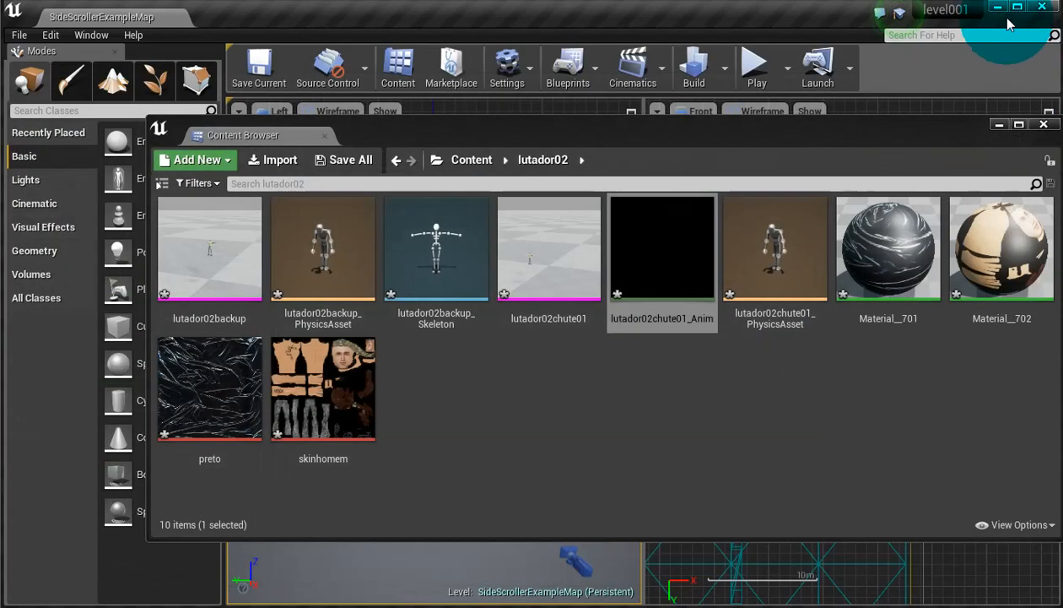
pyautogui.click(999, 10)
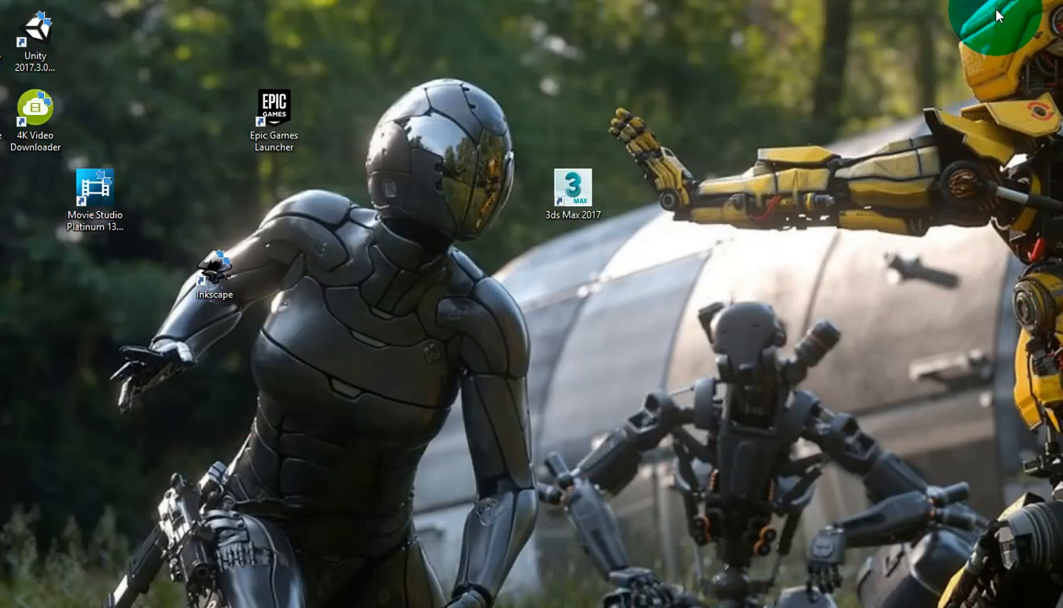
# - Switch to the lutador02.max scene in 3ds Max, scrub the animation to frame 174 and select the lutador02 mesh
pyautogui.click(594, 212)
pyautogui.click(616, 136)
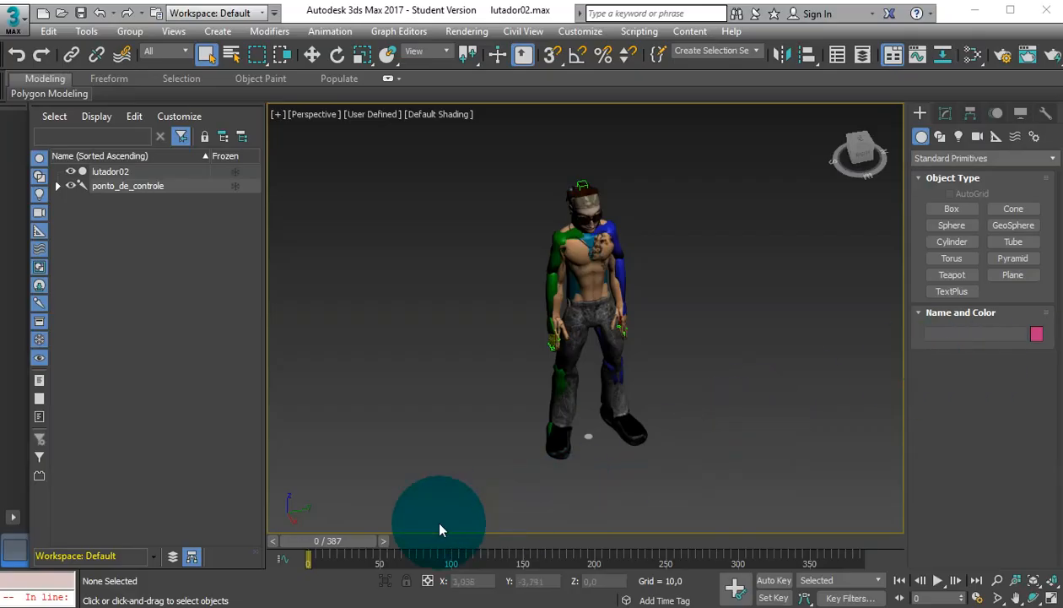
pyautogui.moveTo(351, 540); pyautogui.dragTo(589, 521)
pyautogui.click(624, 297)
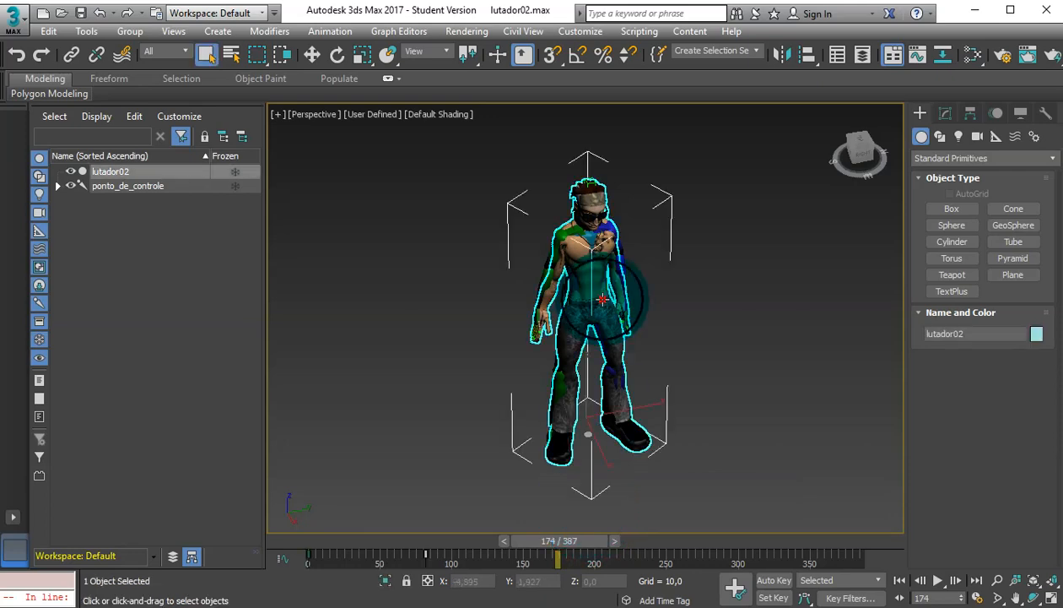
# - Show the scene in four viewports, fit the character in all of them and clear the selection
pyautogui.click(1050, 596)
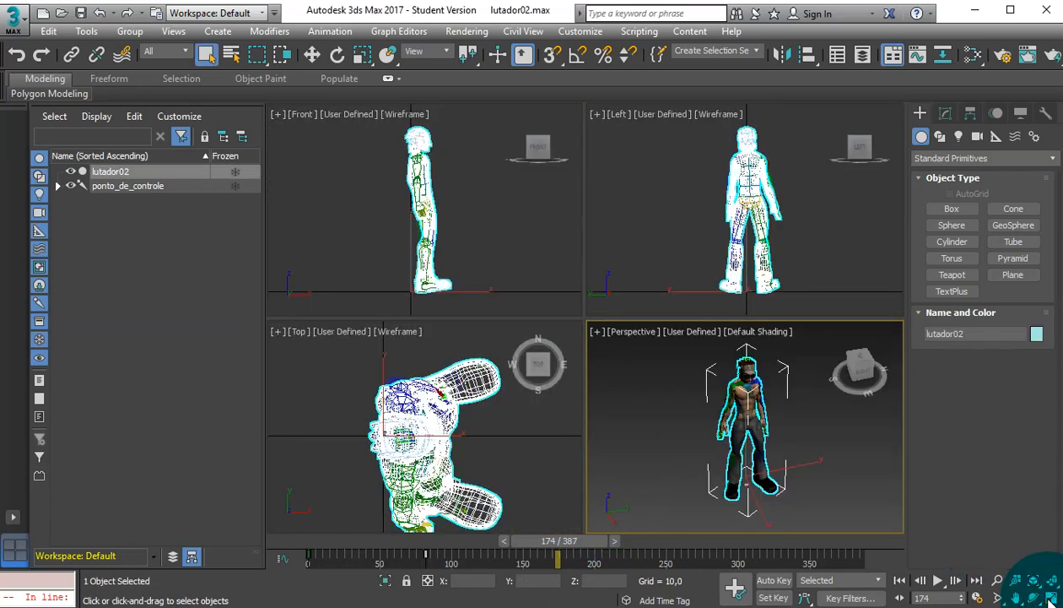
pyautogui.click(1051, 580)
pyautogui.click(860, 522)
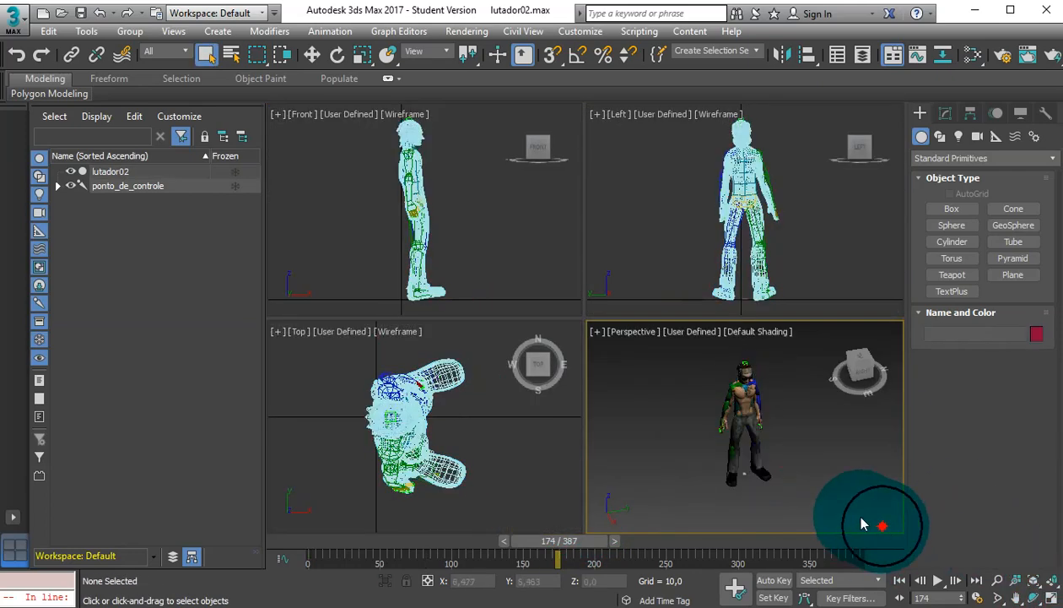
# - Place a Tape helper about 8.56 units long beside the character in the Front view, from the feet to just above the head
pyautogui.scroll(-5, 557, 275)
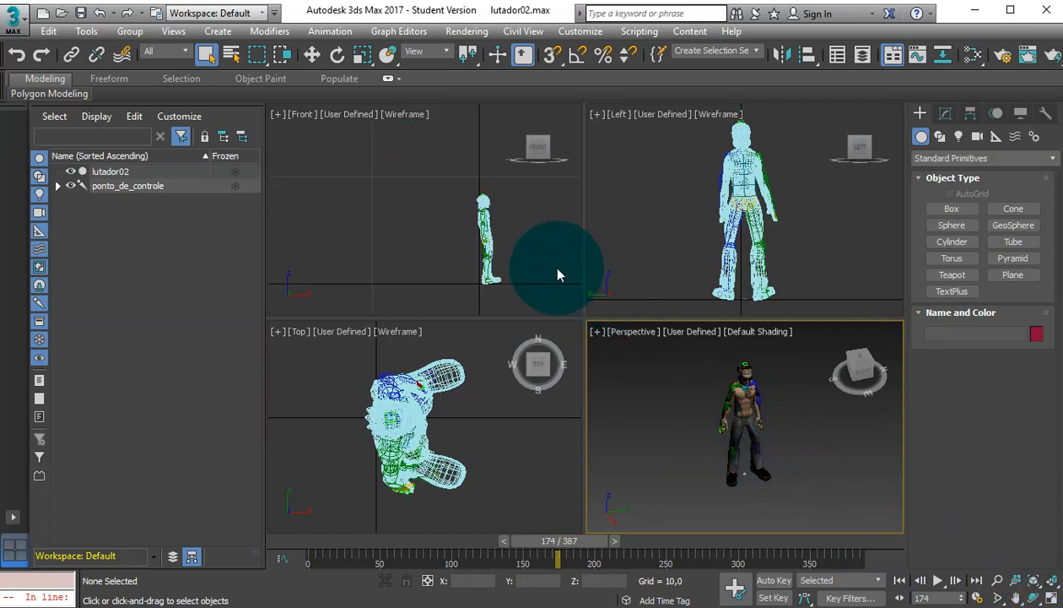
pyautogui.scroll(-2, 557, 274)
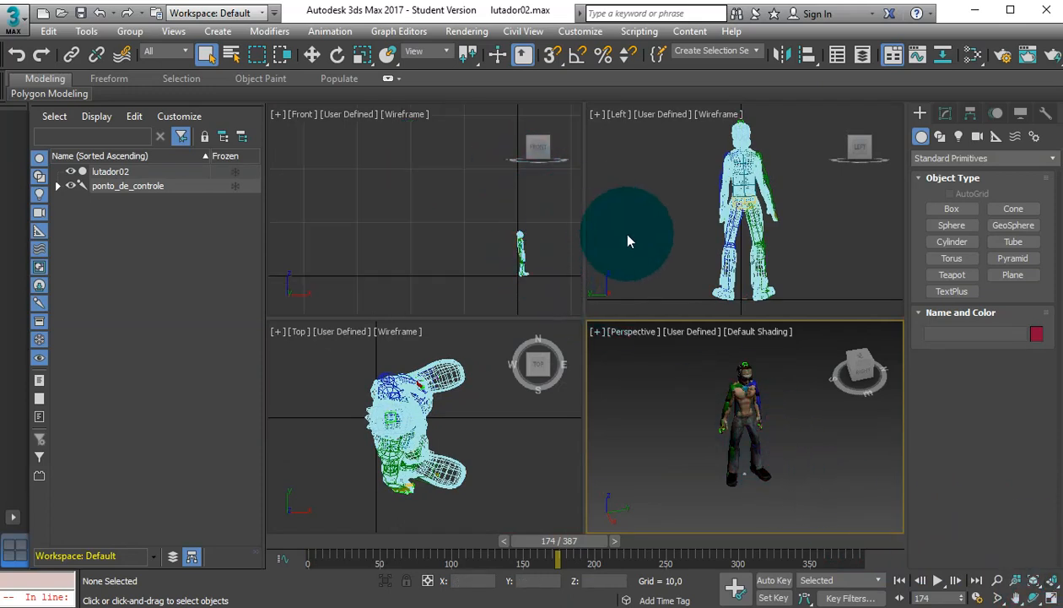
pyautogui.scroll(4, 625, 236)
pyautogui.scroll(5, 536, 241)
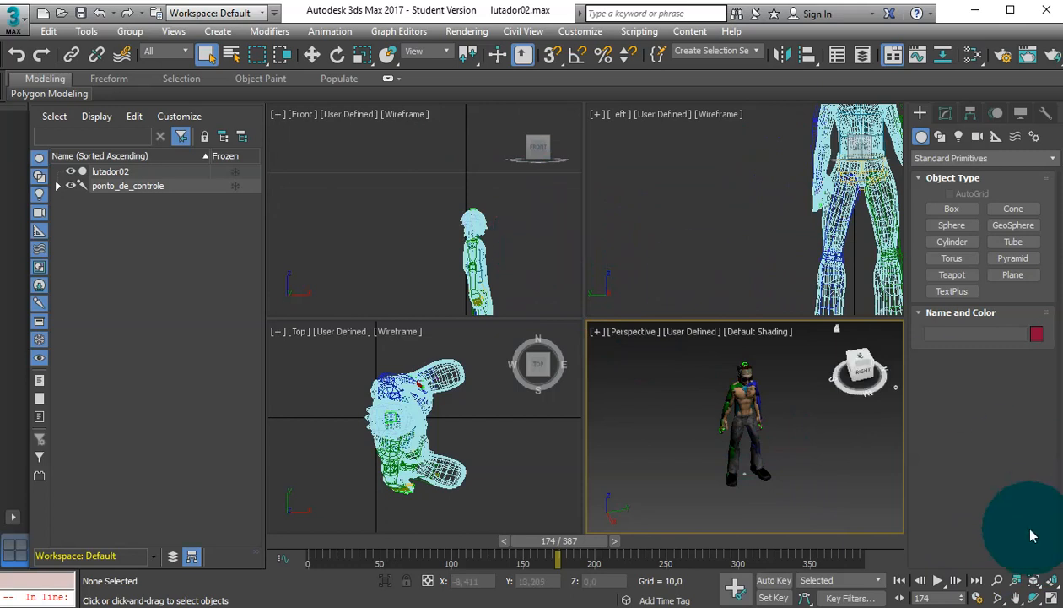
pyautogui.click(1016, 597)
pyautogui.moveTo(498, 237); pyautogui.dragTo(471, 152)
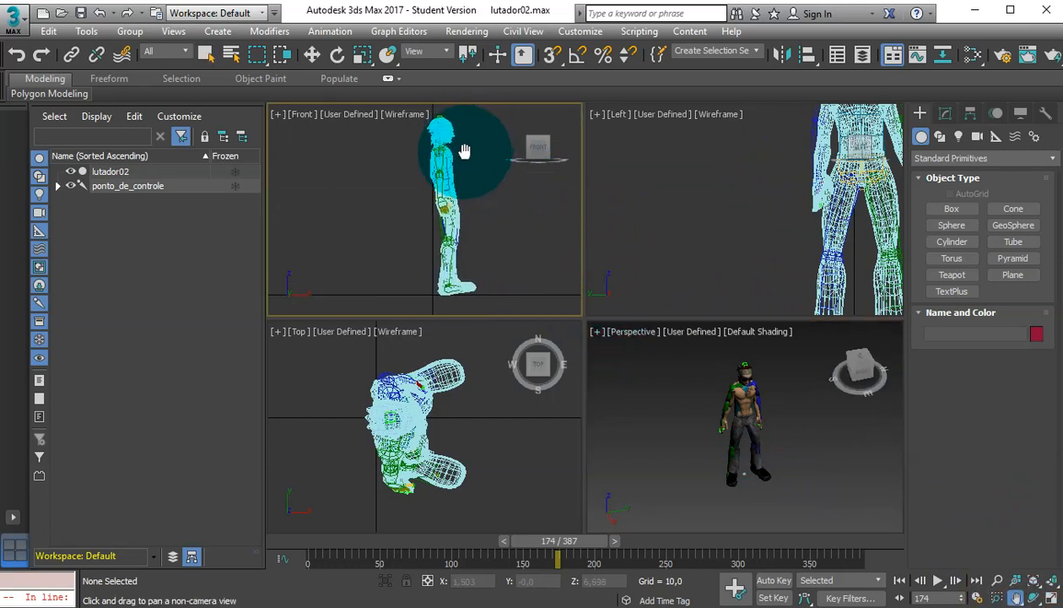
pyautogui.click(942, 138)
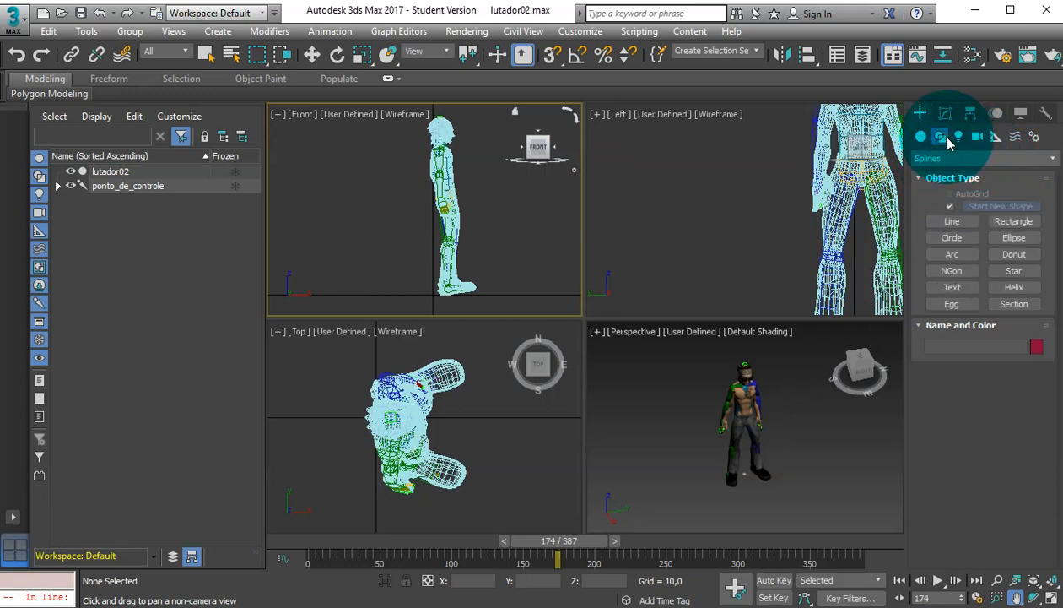
pyautogui.click(996, 138)
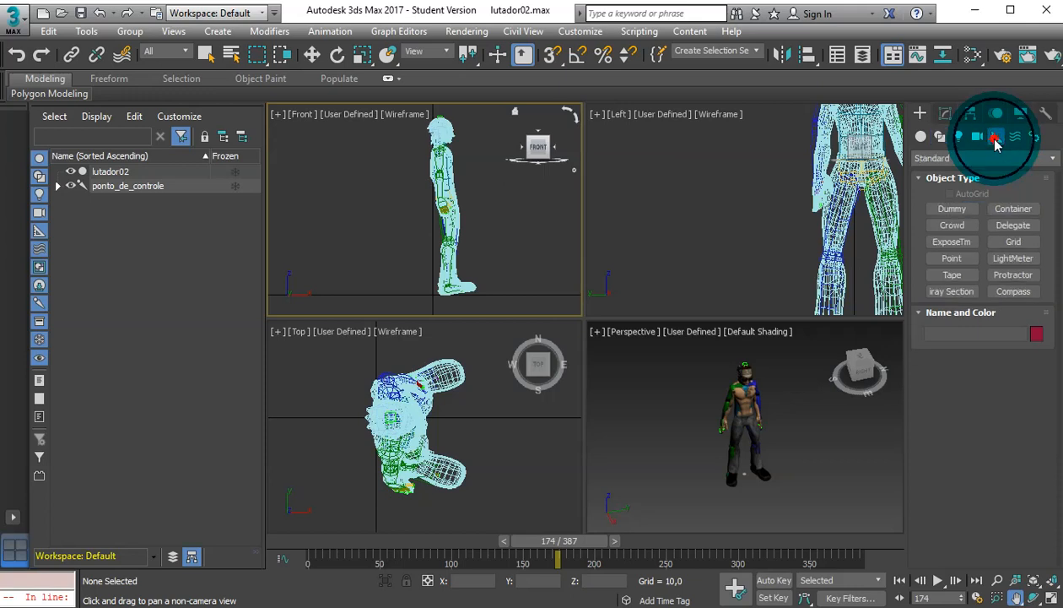
pyautogui.click(952, 274)
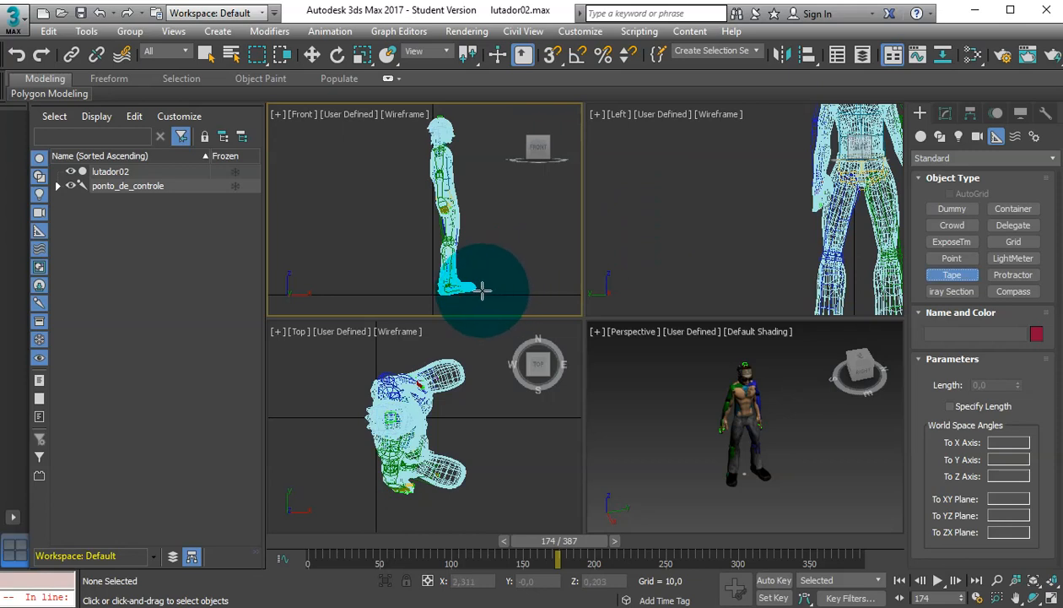
pyautogui.moveTo(484, 293); pyautogui.dragTo(483, 110)
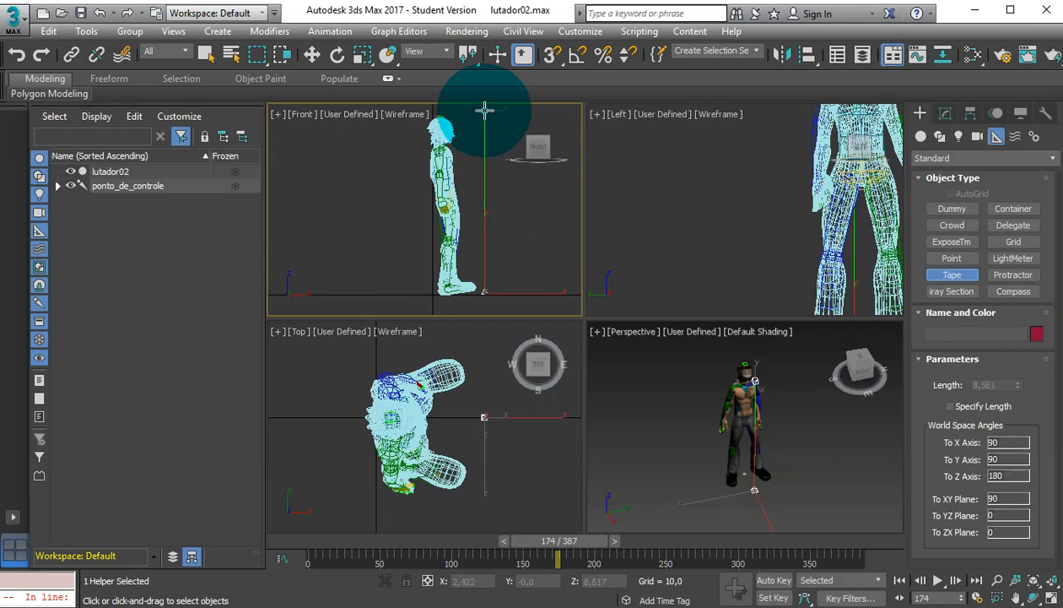
pyautogui.moveTo(484, 109); pyautogui.dragTo(486, 109)
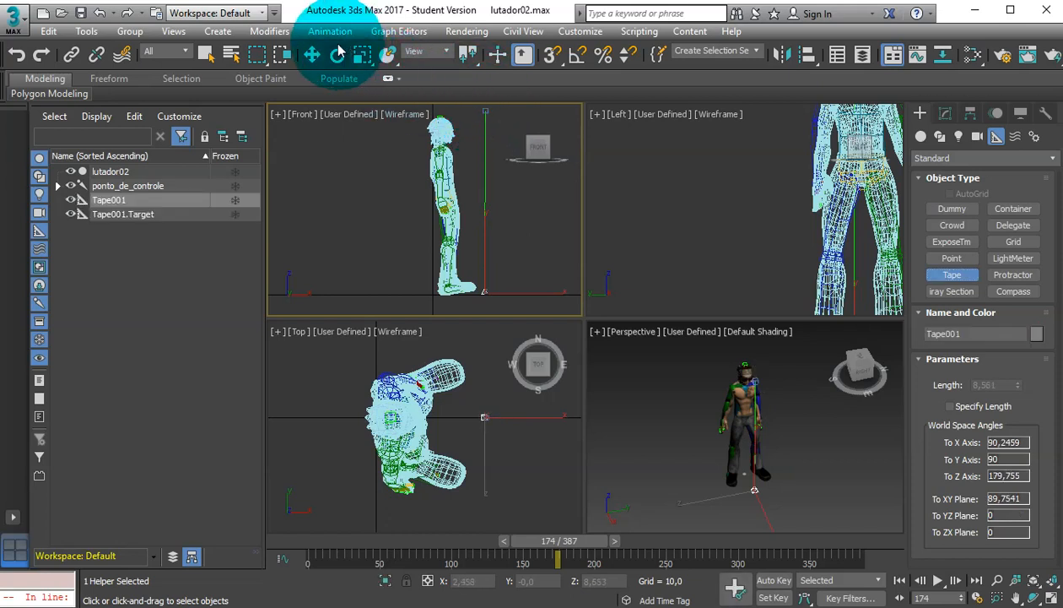
# - Inspect the parameters of the tape helper and its target, and maximize the Front viewport with the tape selected
pyautogui.click(302, 52)
pyautogui.click(308, 53)
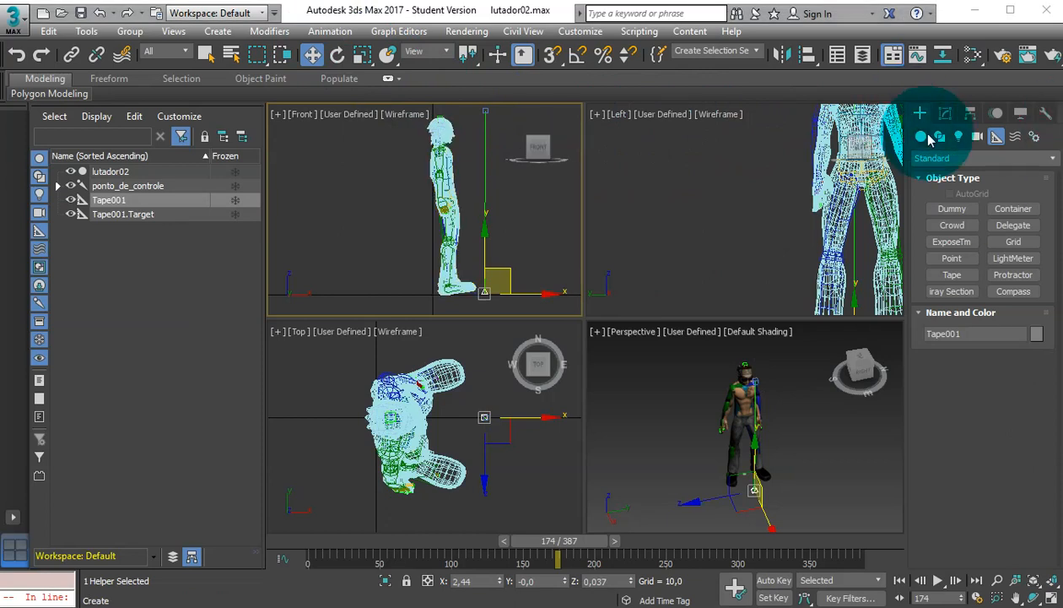
pyautogui.click(945, 113)
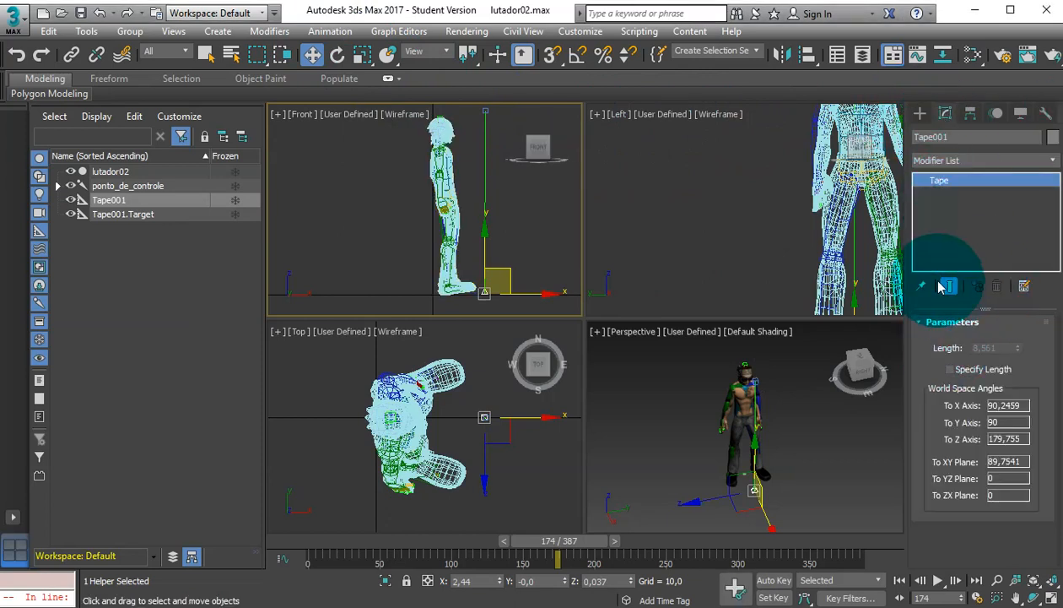
pyautogui.click(1003, 408)
pyautogui.click(998, 422)
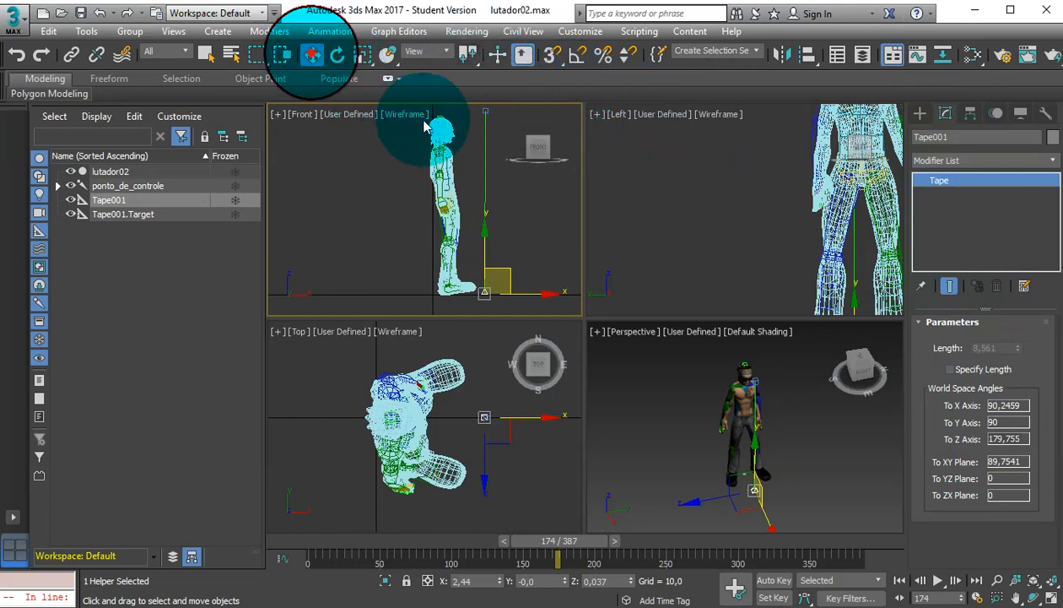
pyautogui.click(486, 111)
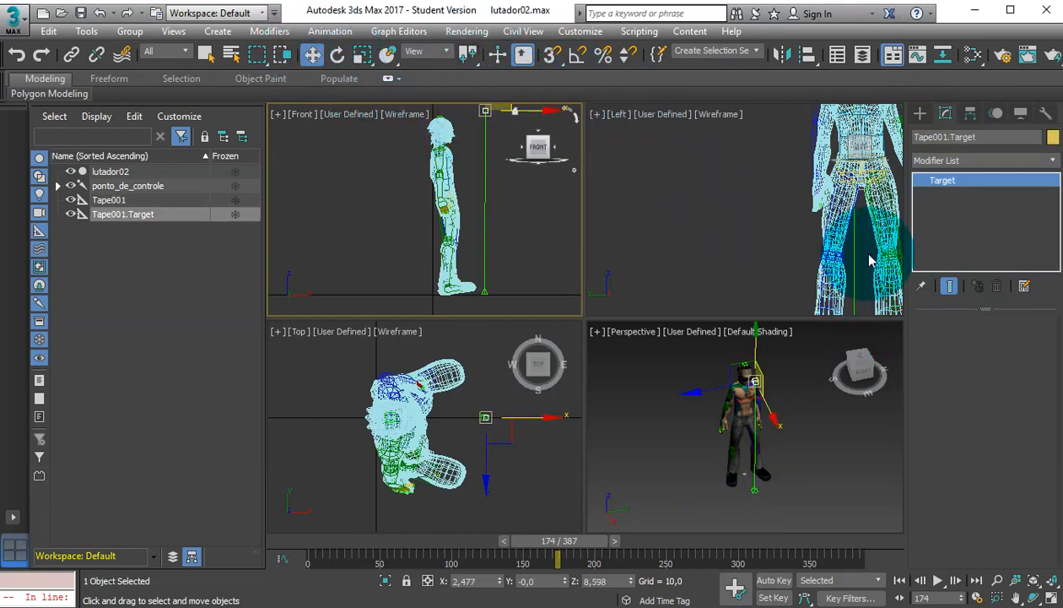
pyautogui.click(484, 293)
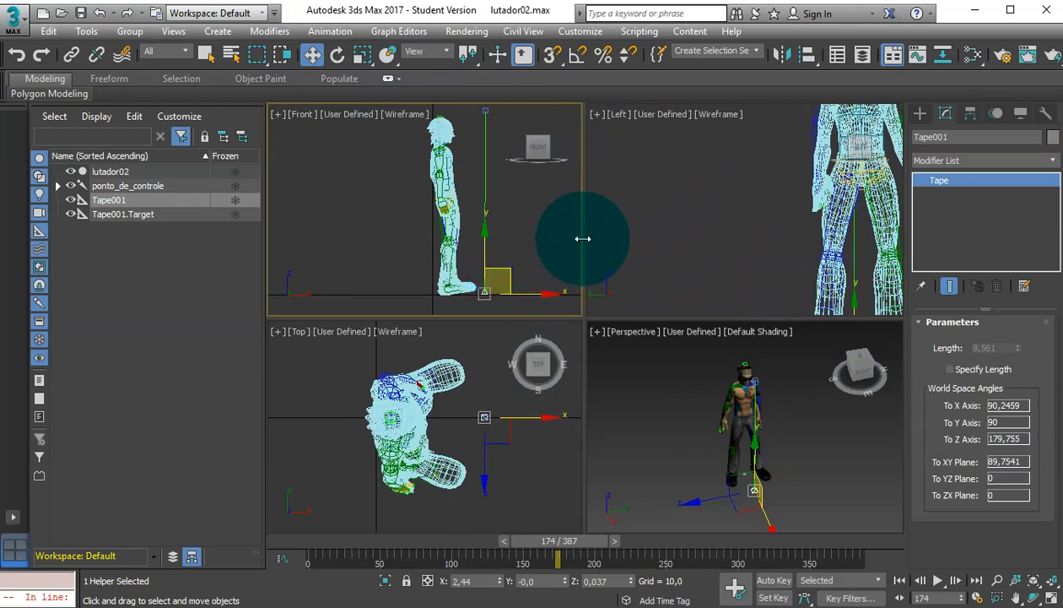
pyautogui.click(1050, 597)
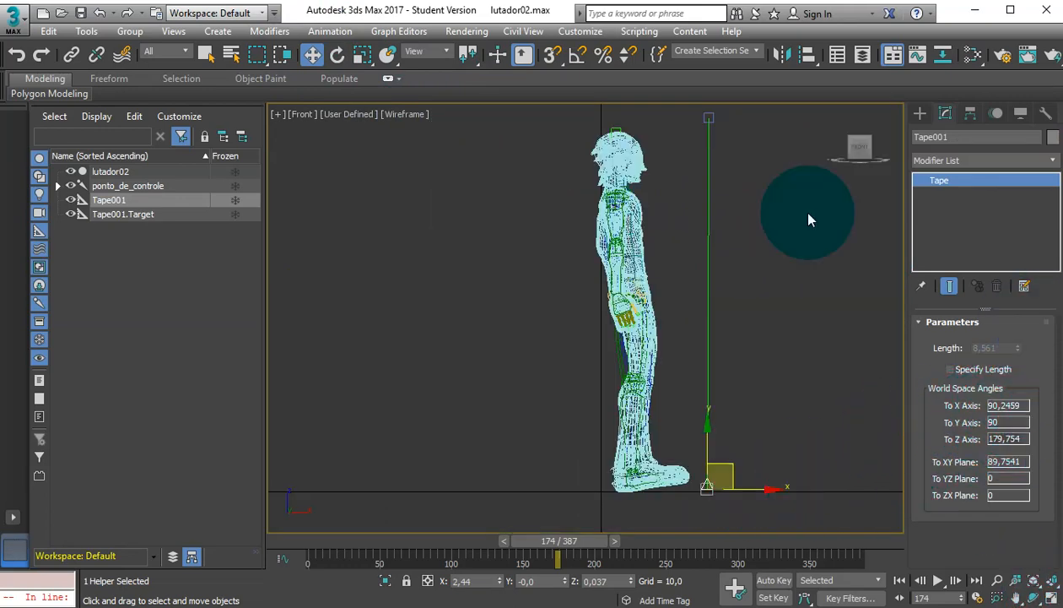
# - Set the scene's display unit scale to metric Meters and reselect the tape helper to read its length
pyautogui.click(587, 32)
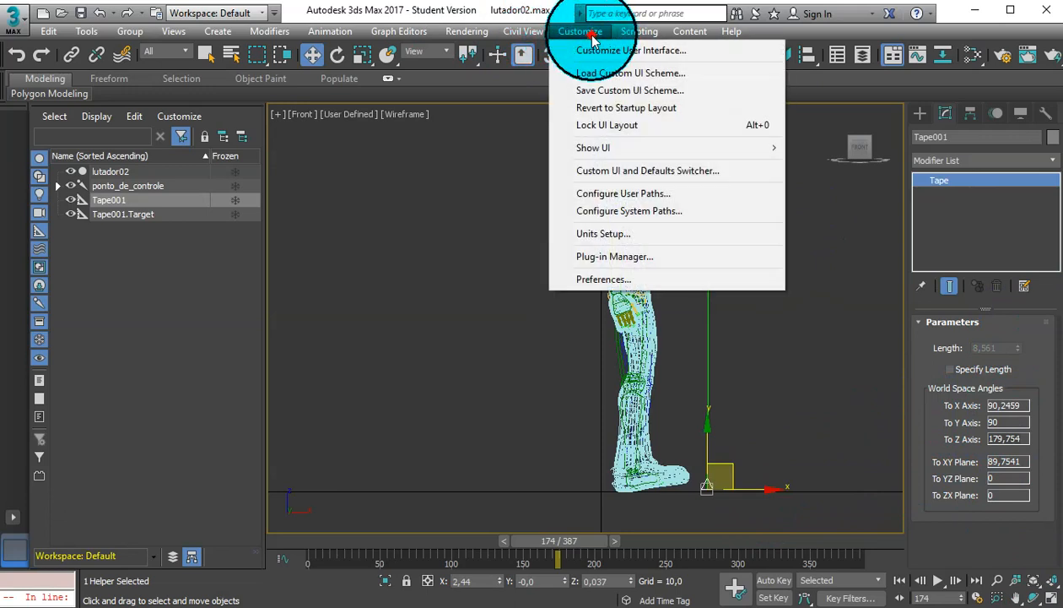
pyautogui.click(674, 236)
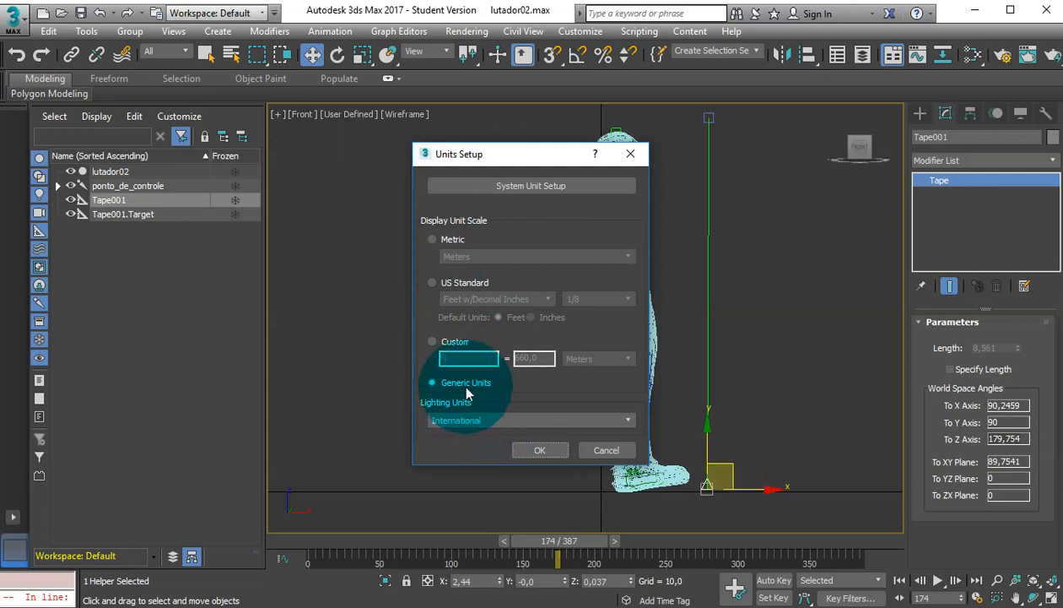
pyautogui.click(453, 239)
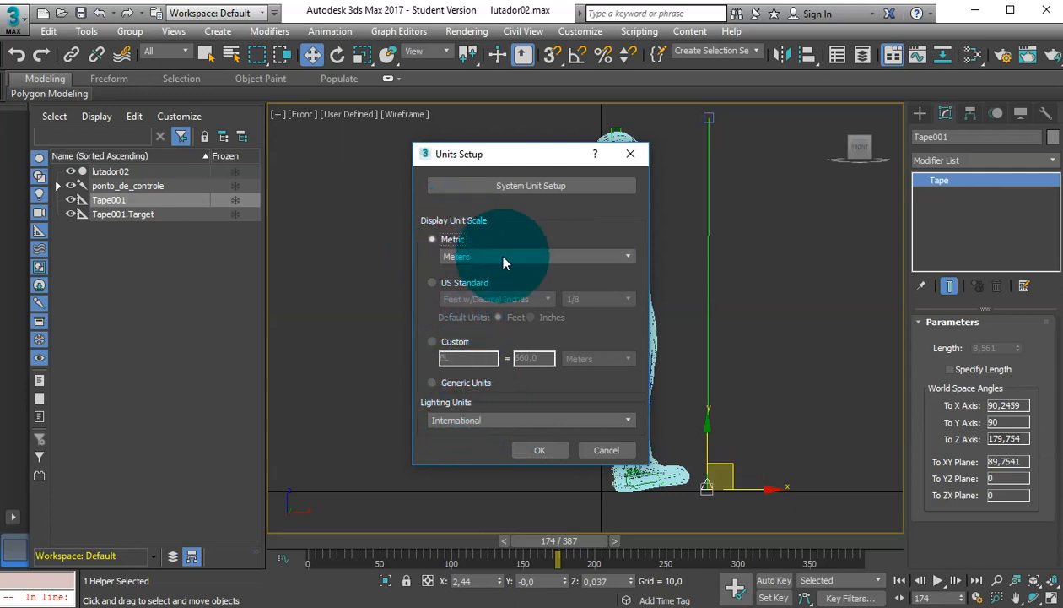
pyautogui.click(506, 256)
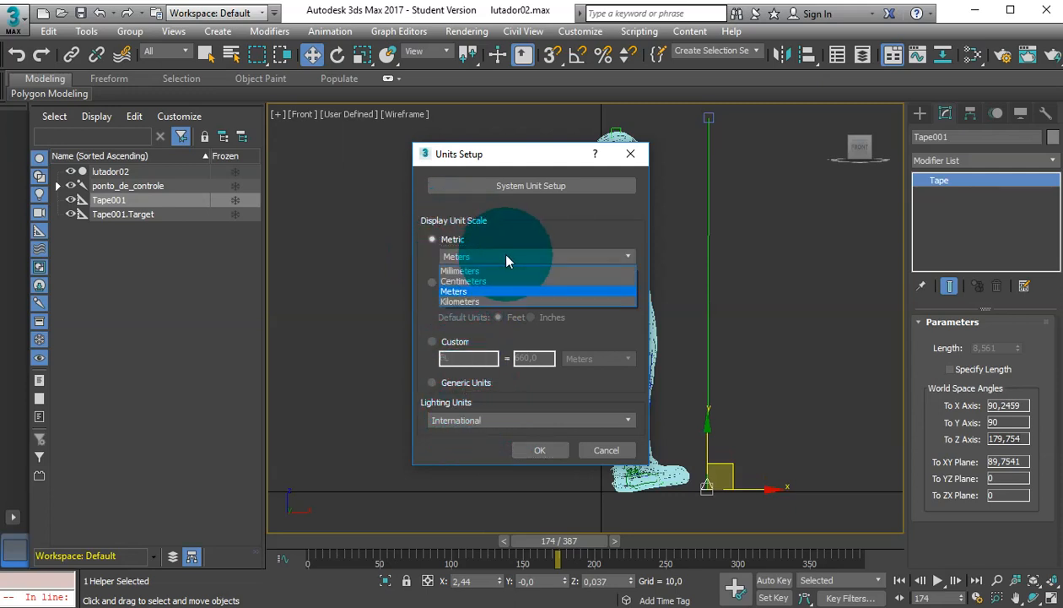
pyautogui.click(506, 257)
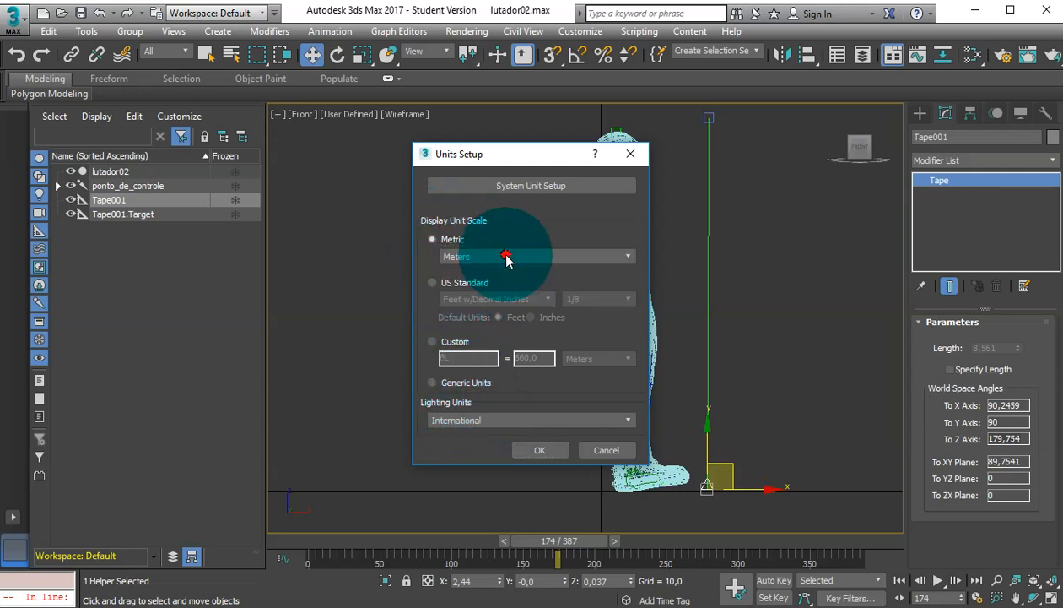
pyautogui.click(435, 287)
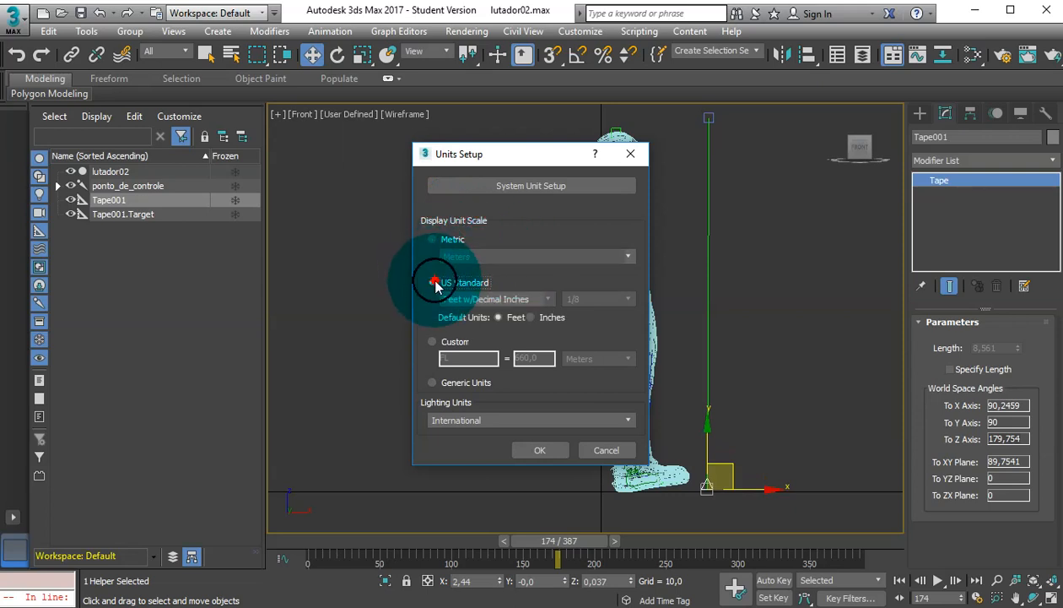
pyautogui.click(478, 304)
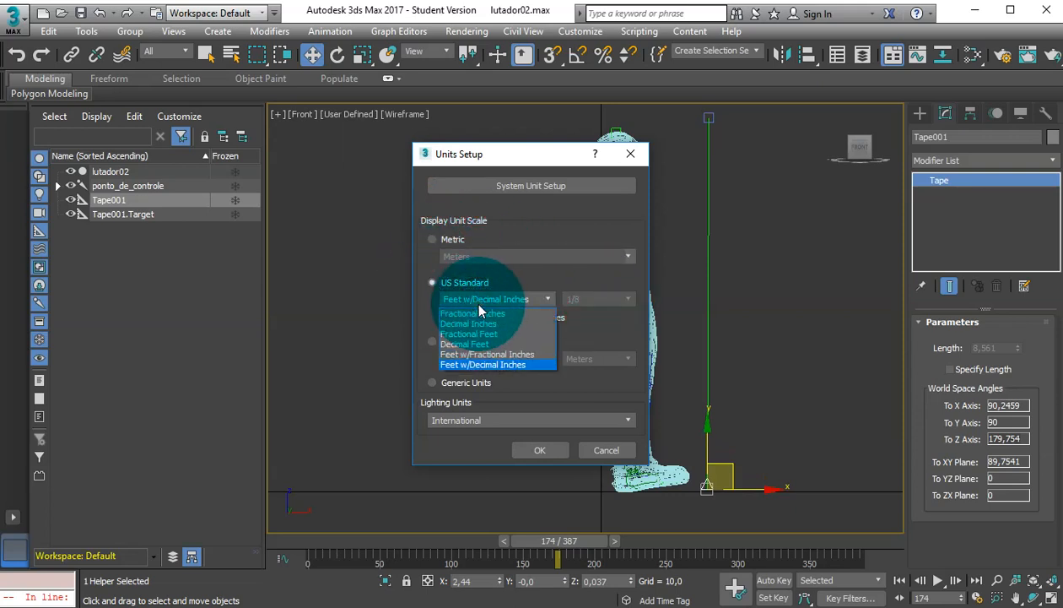
pyautogui.click(477, 302)
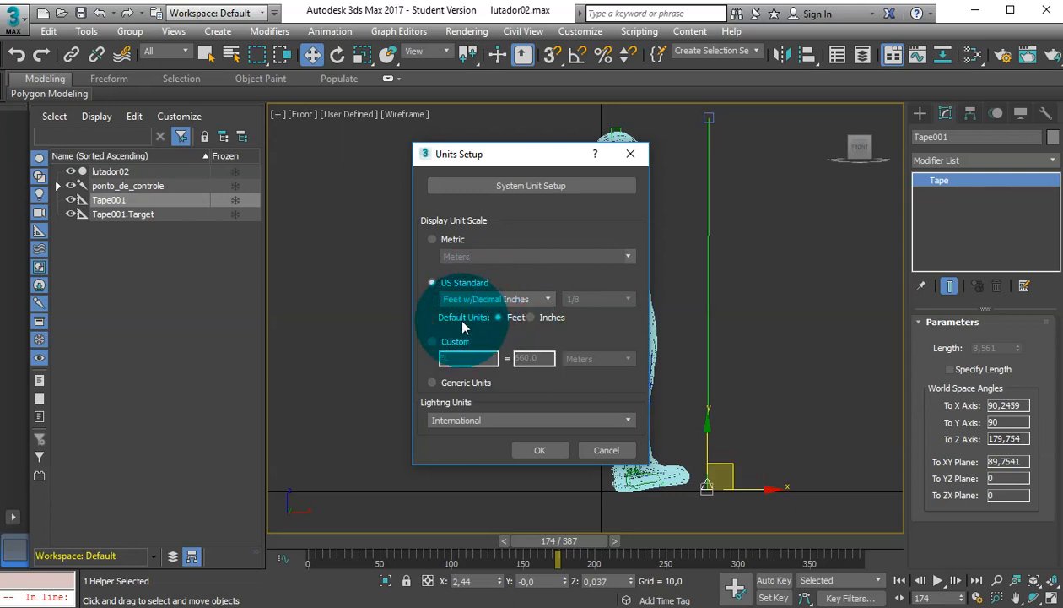
pyautogui.click(482, 300)
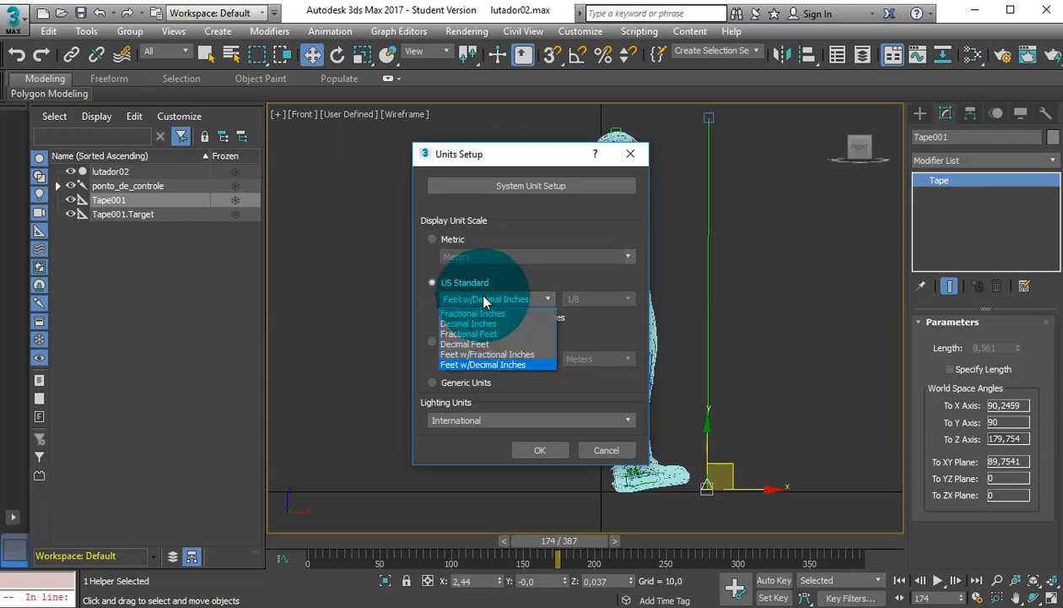
pyautogui.click(511, 366)
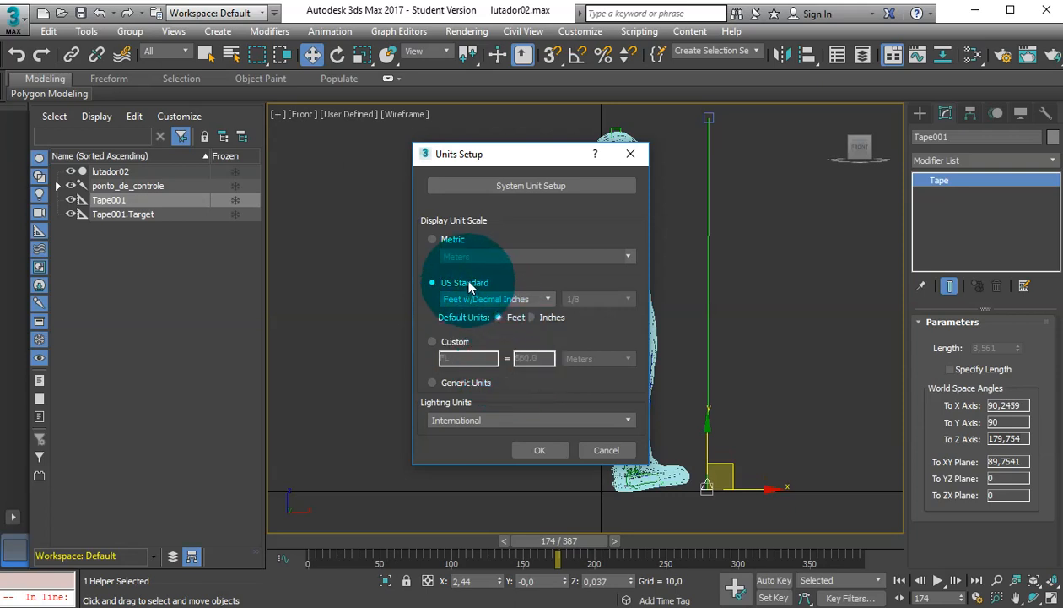
pyautogui.click(448, 241)
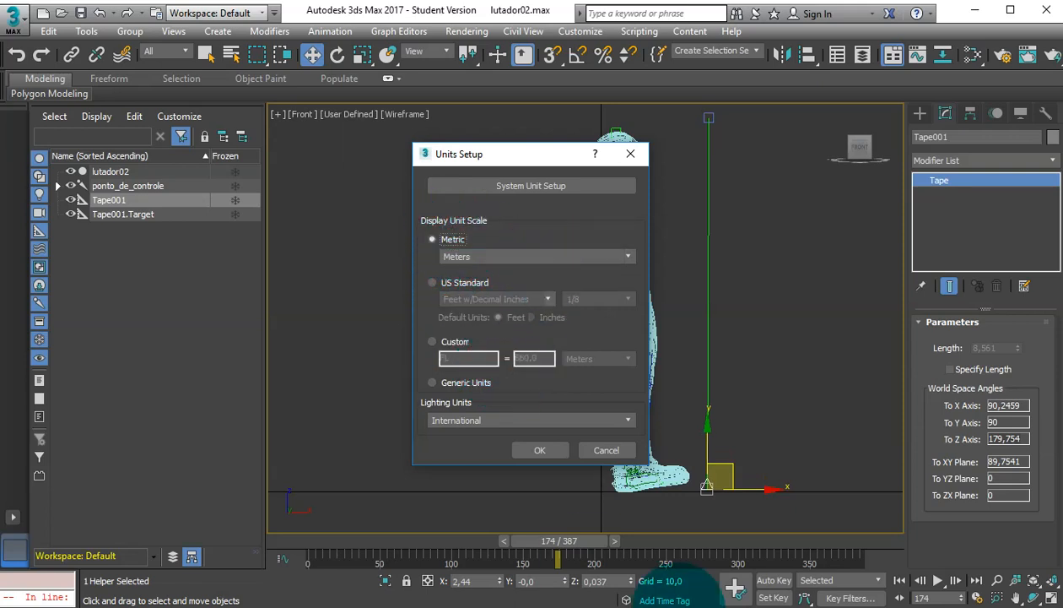
pyautogui.click(541, 451)
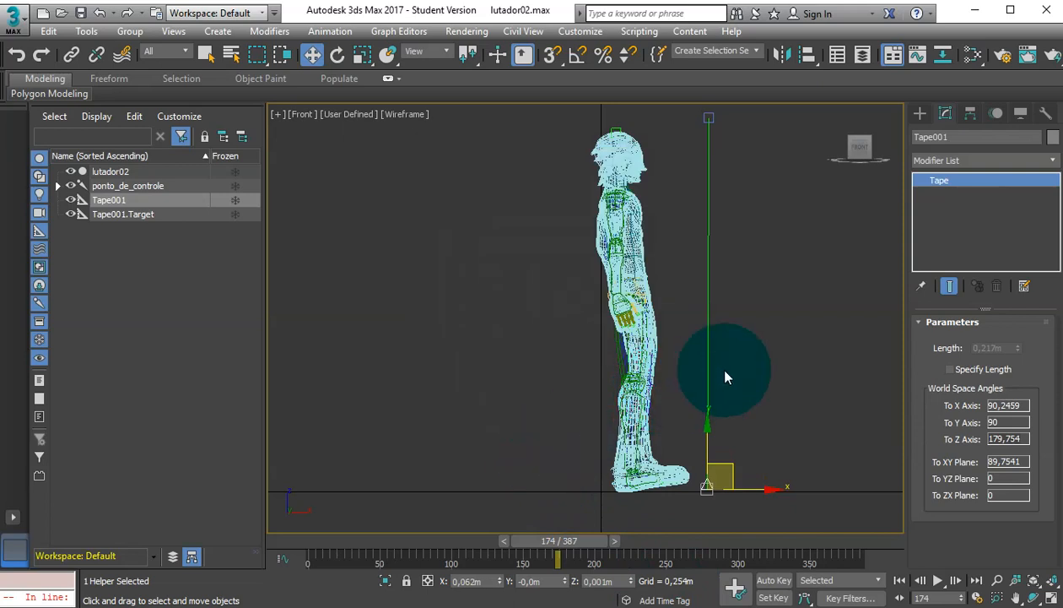
pyautogui.click(757, 451)
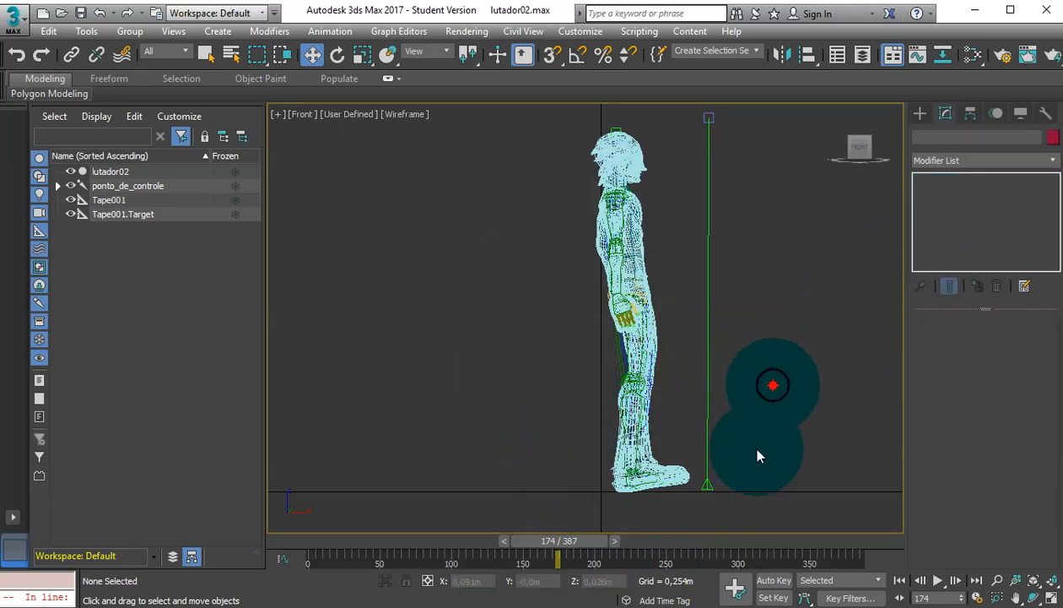
pyautogui.click(706, 493)
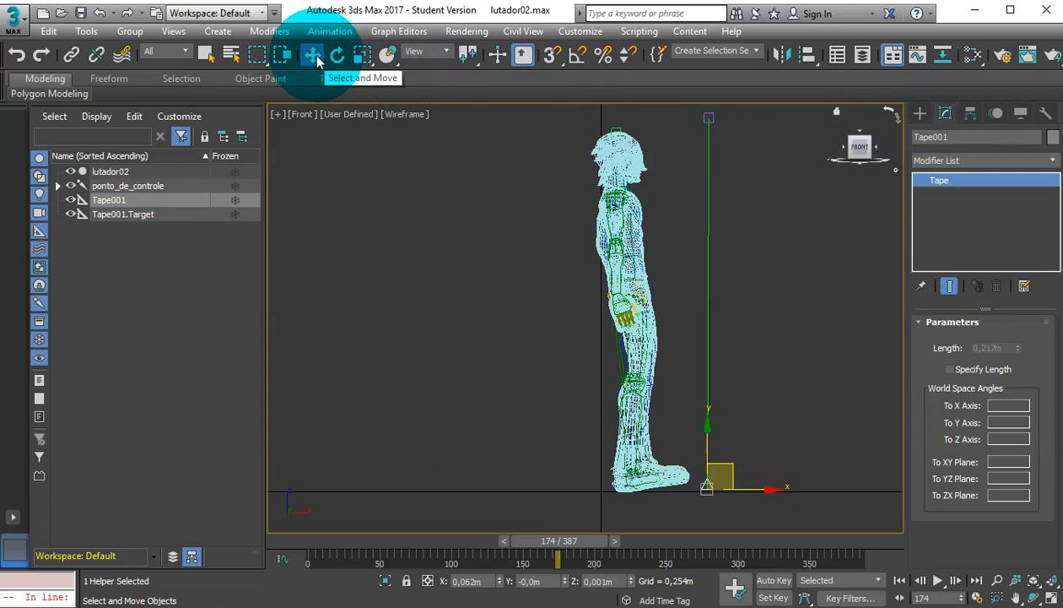
# - Select the lutador02 mesh for uniform scaling and maximize the Perspective viewport
pyautogui.click(637, 304)
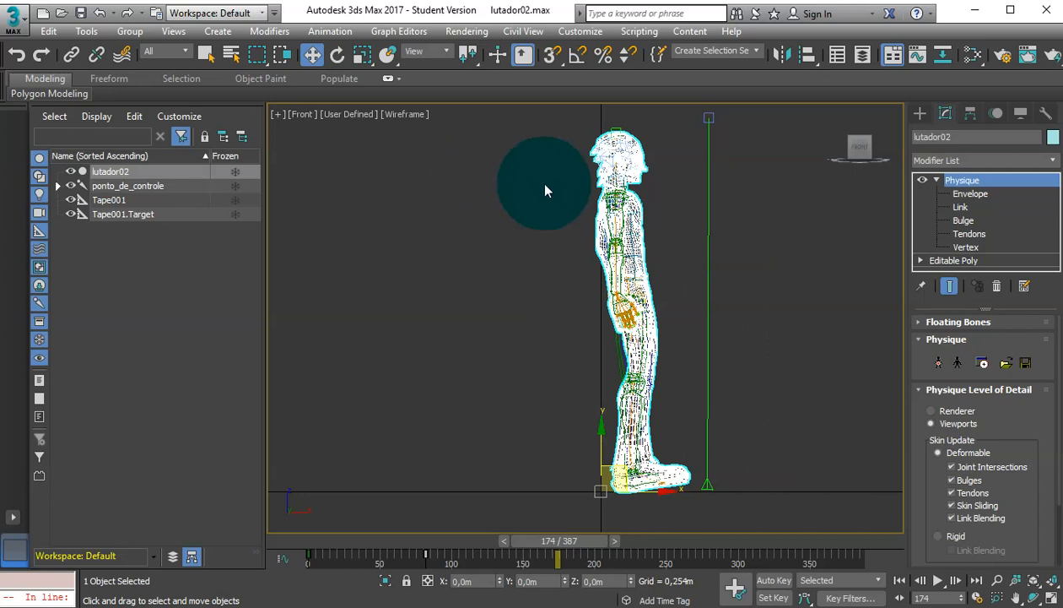
pyautogui.click(306, 232)
pyautogui.click(148, 172)
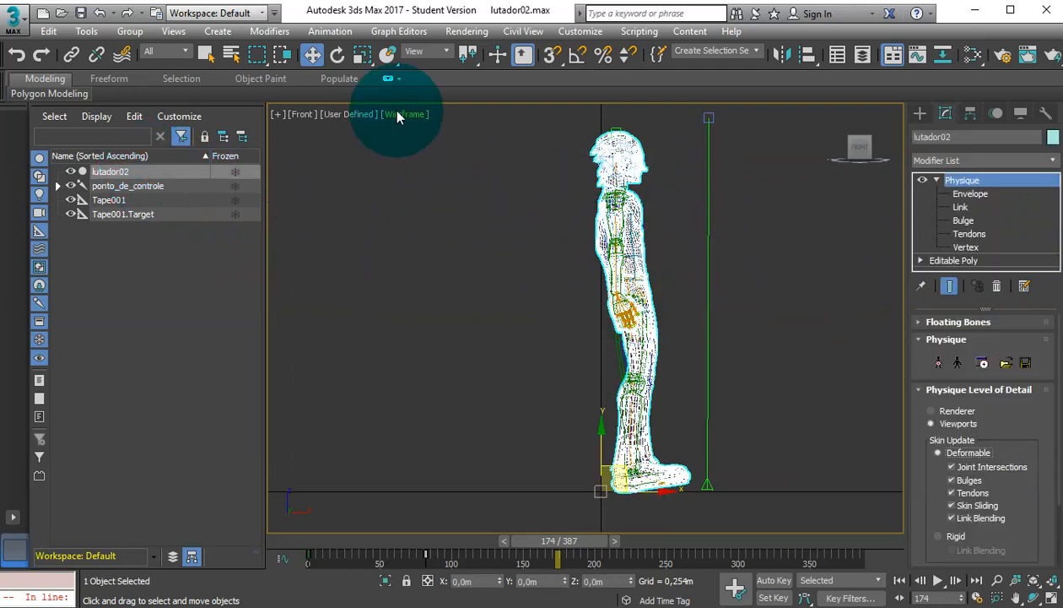
pyautogui.click(360, 56)
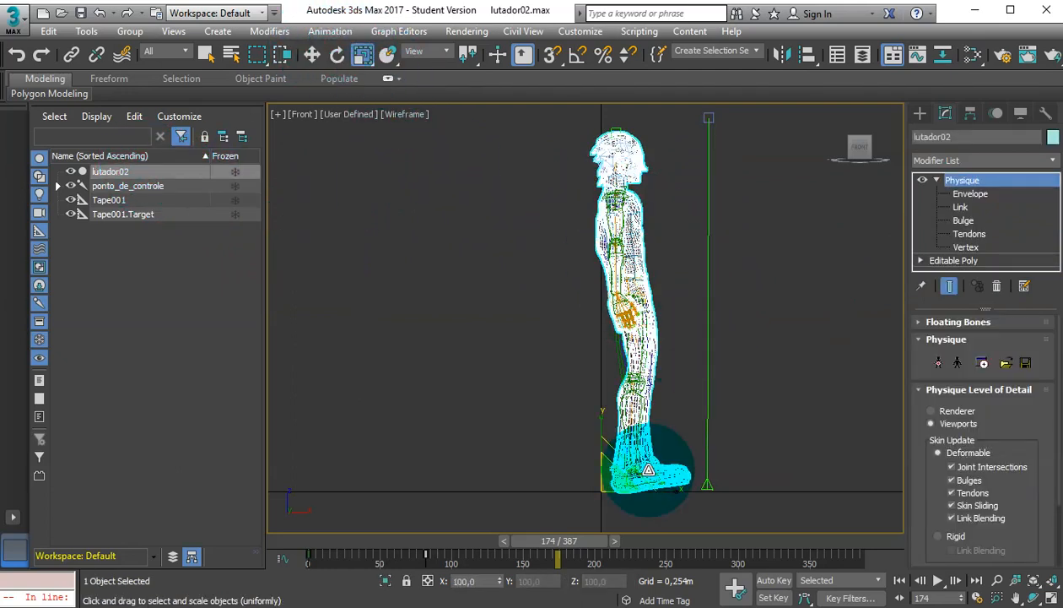
pyautogui.click(1049, 597)
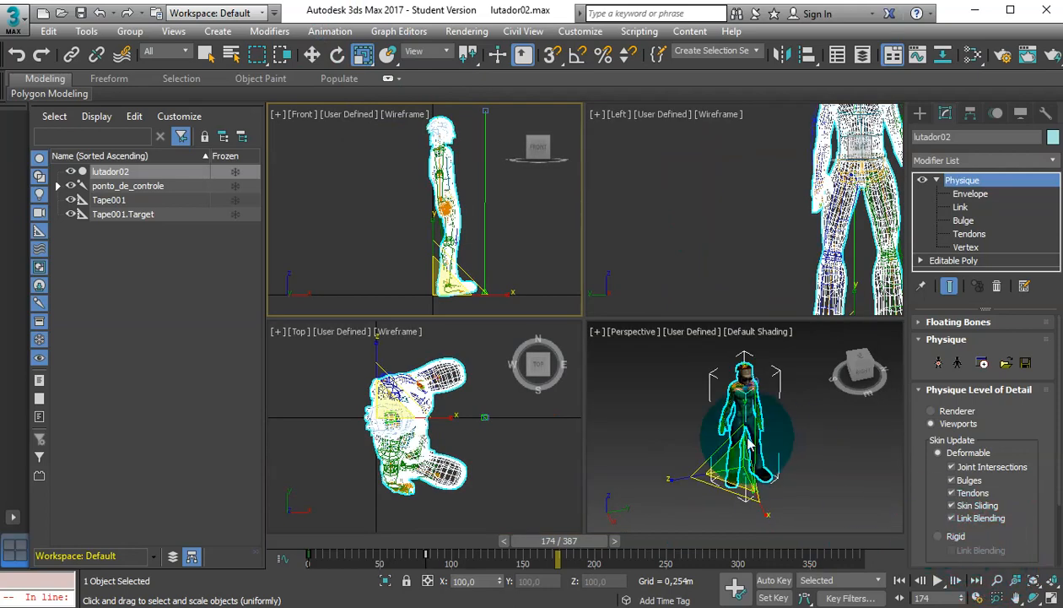
pyautogui.click(735, 466)
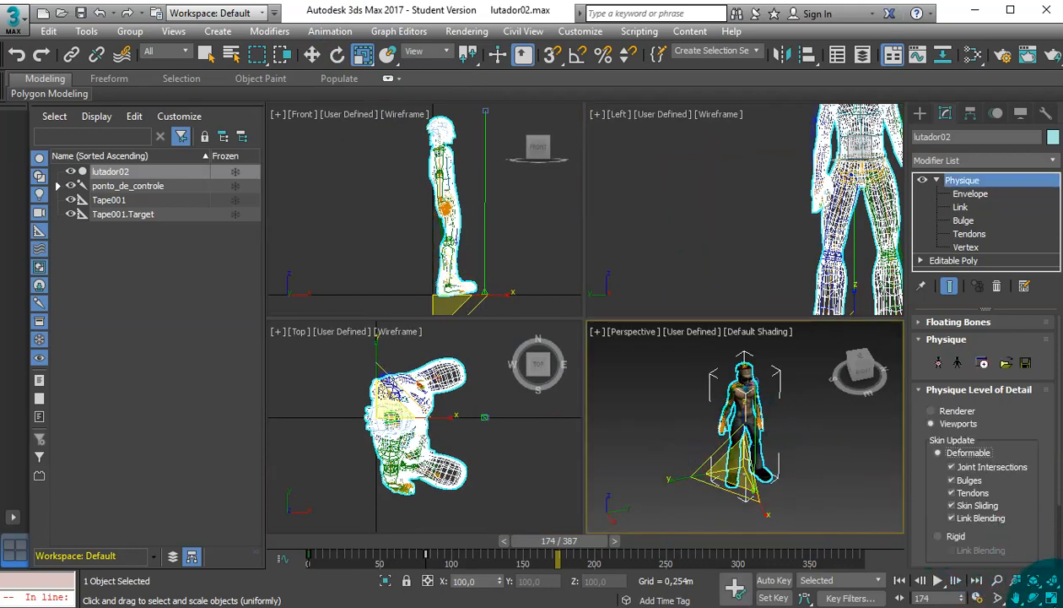
pyautogui.click(1049, 596)
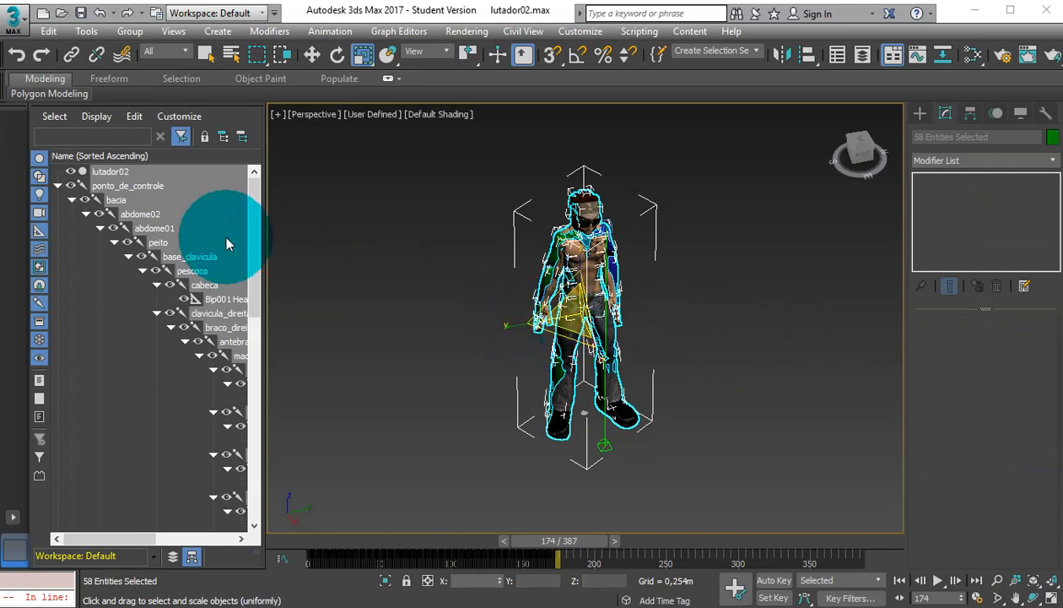
# - Clear the selection of all entities and remove the Physique modifier from the lutador02 mesh
pyautogui.click(111, 175)
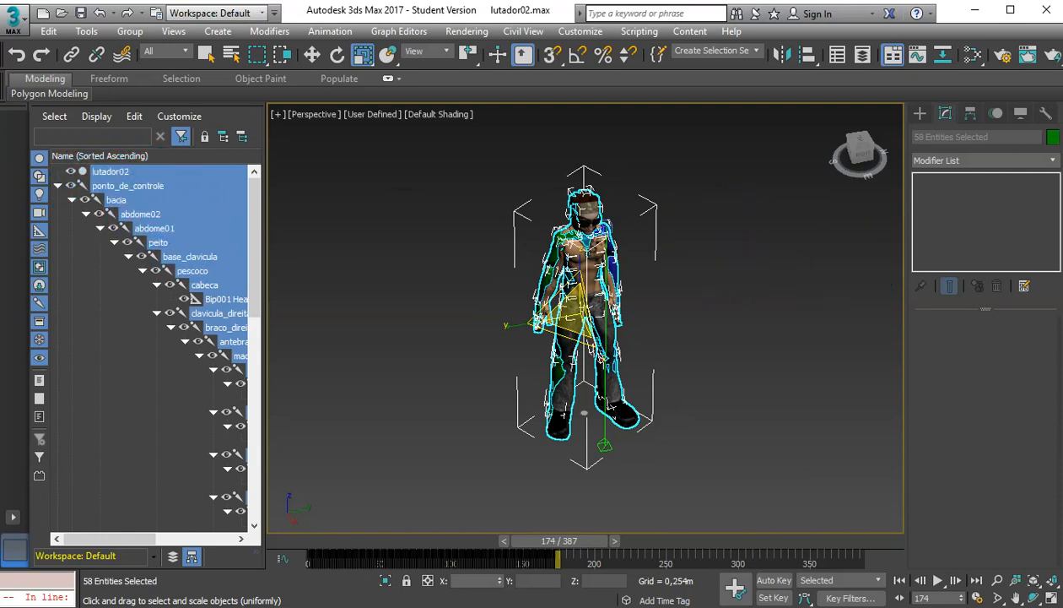
pyautogui.hotkey('ctrl', 'd')
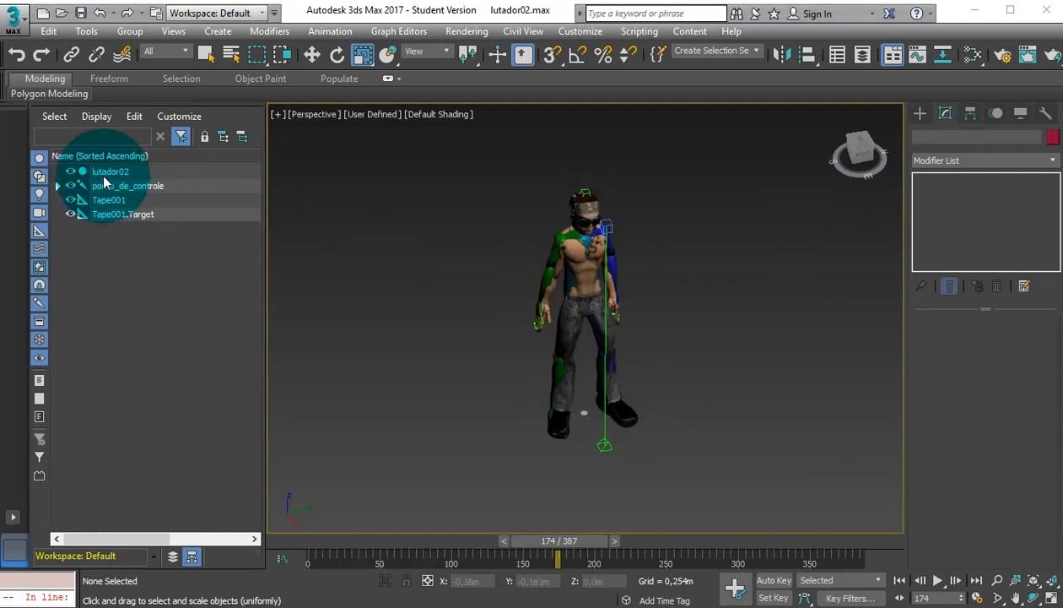
pyautogui.click(165, 172)
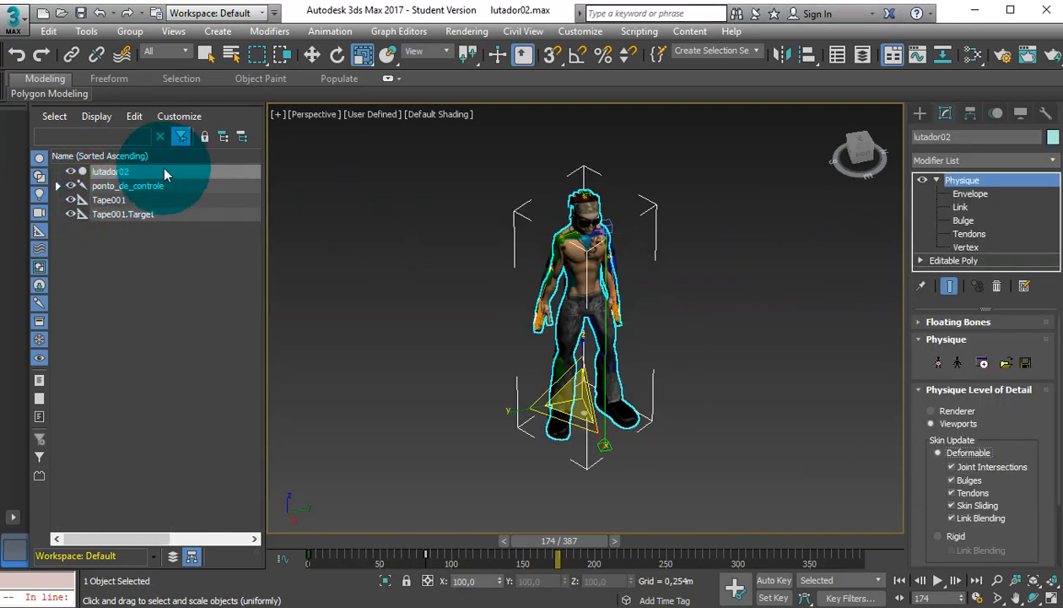
pyautogui.click(997, 288)
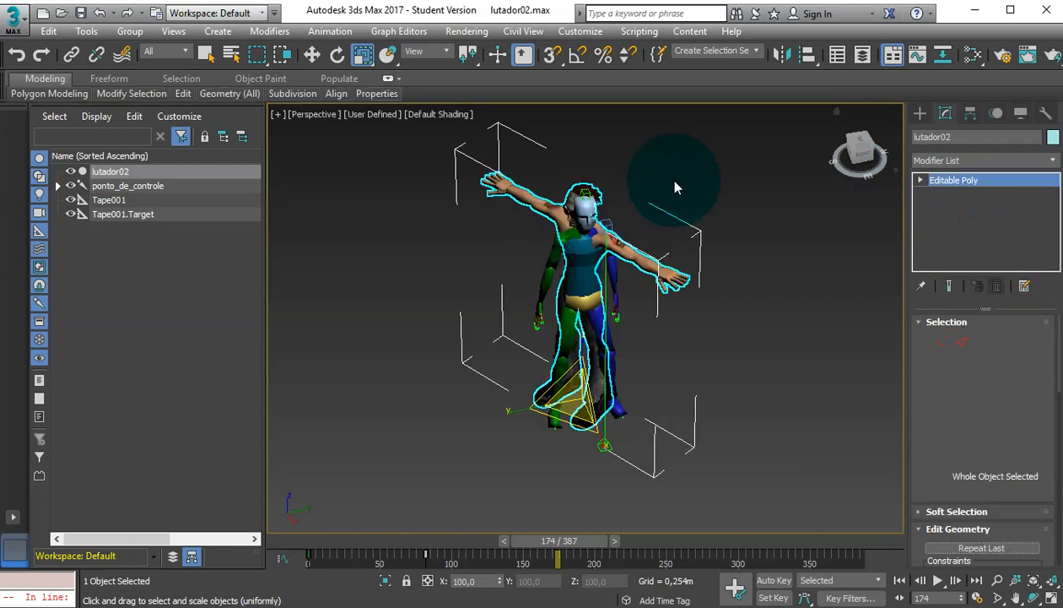
# - Delete the ponto_de_controle biped rig and the Tape001 helper, keeping only the lutador02 mesh
pyautogui.click(146, 186)
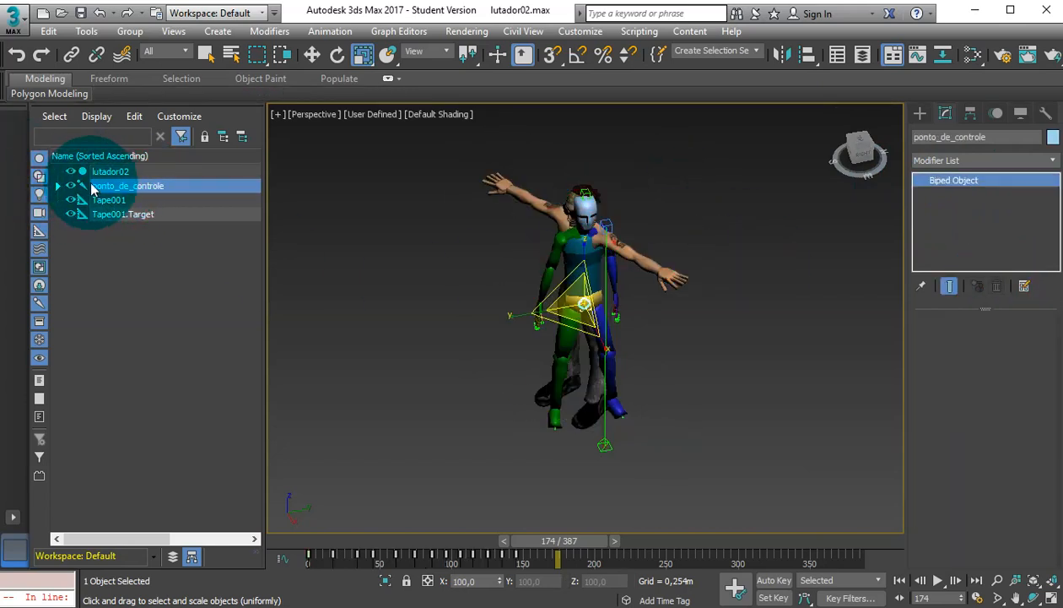
pyautogui.press('Delete')
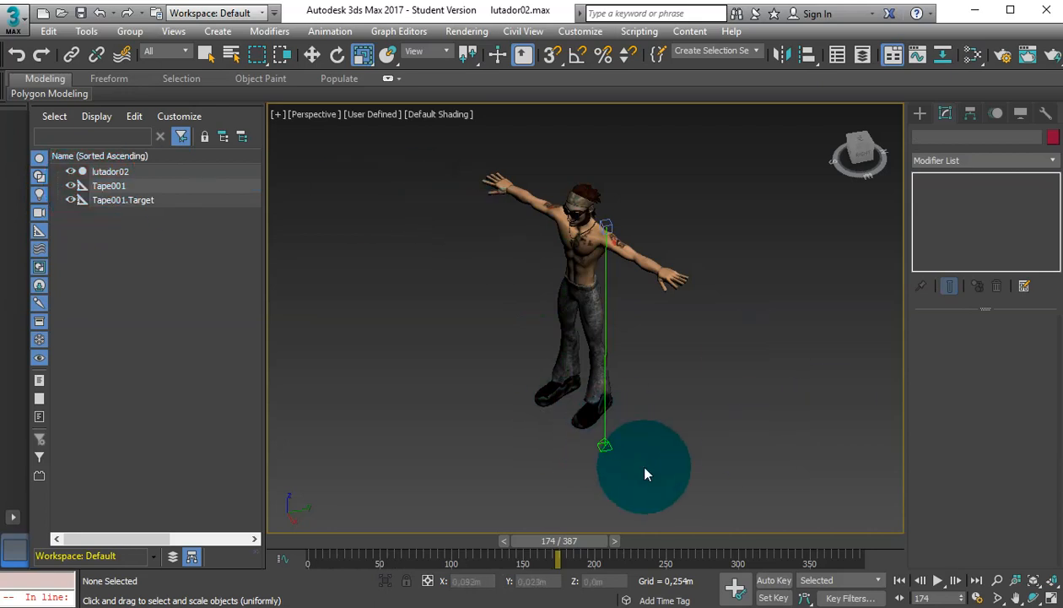
pyautogui.click(605, 447)
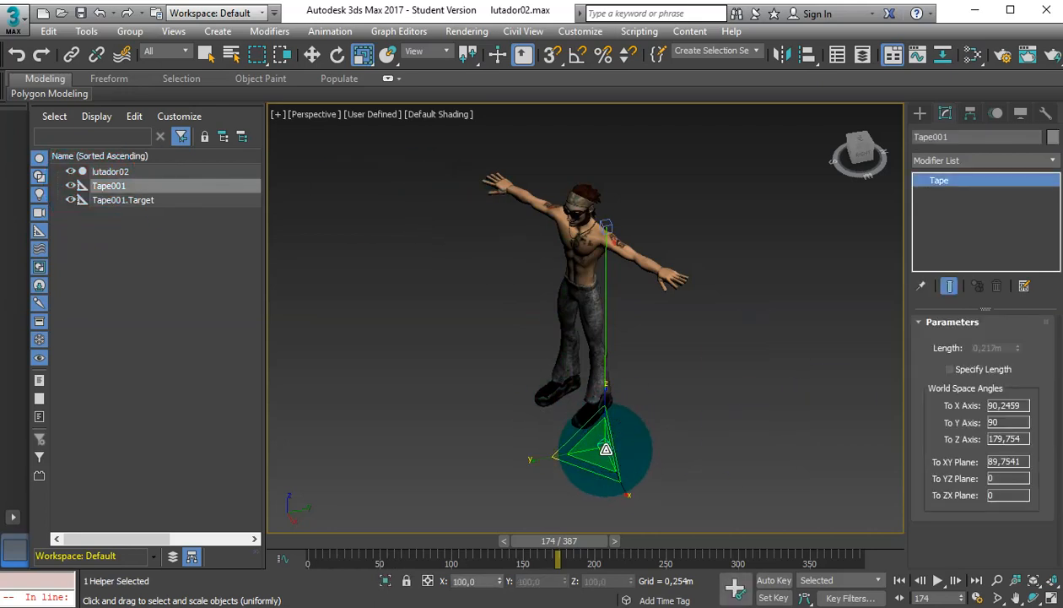
pyautogui.press('Delete')
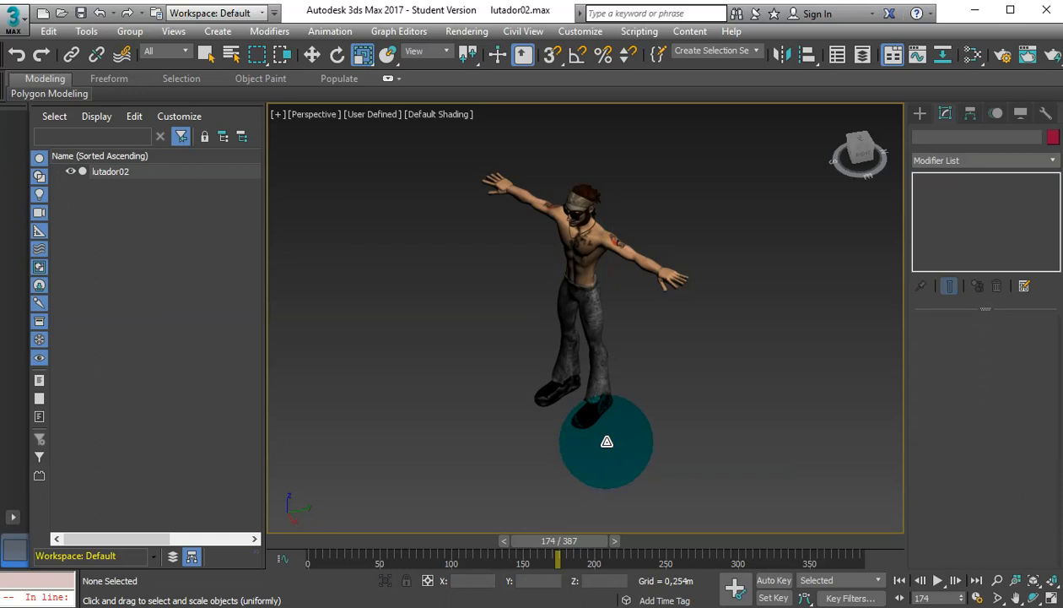
# - Scale the lutador02 mesh up uniformly to about 7312 percent in the Perspective view
pyautogui.click(579, 287)
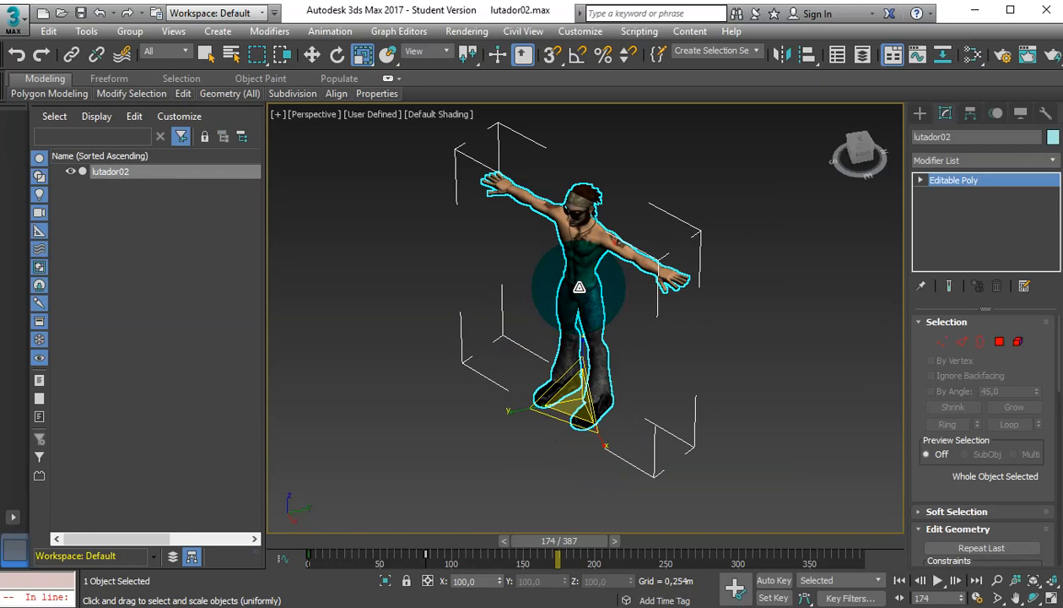
pyautogui.click(1051, 598)
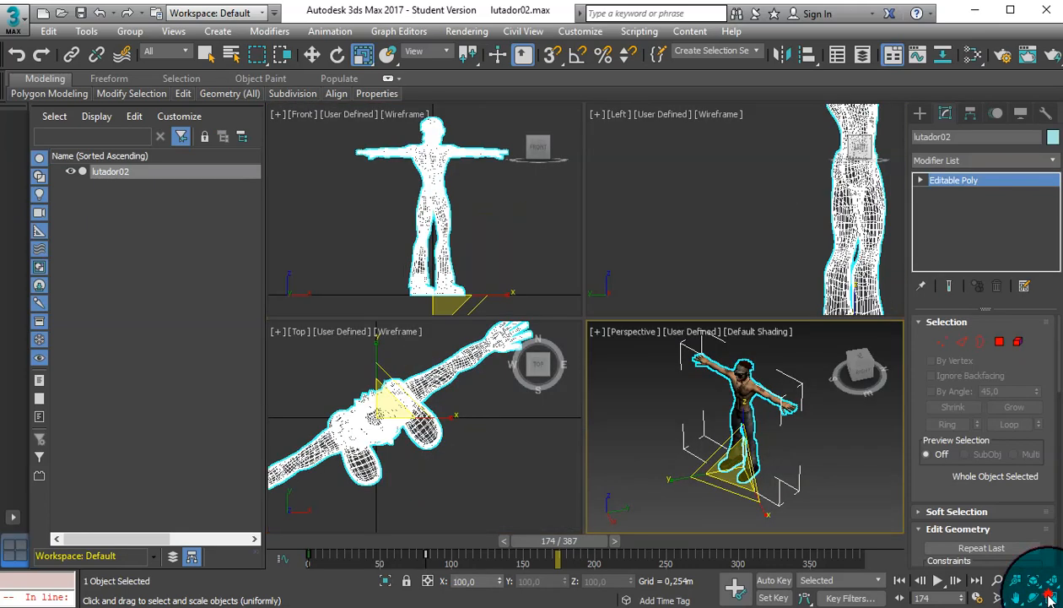
pyautogui.click(1051, 598)
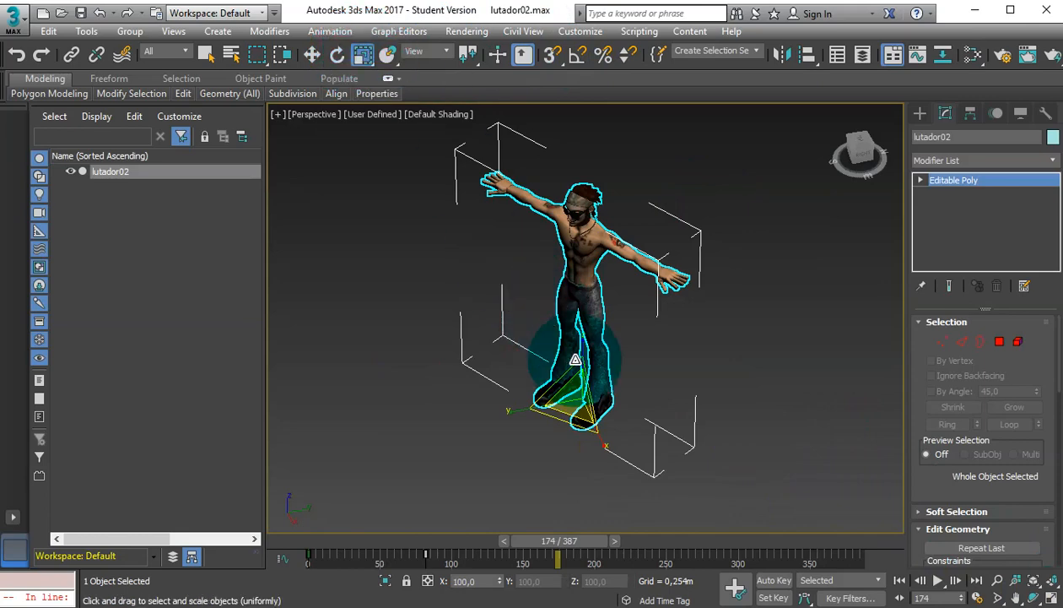
pyautogui.moveTo(575, 360); pyautogui.dragTo(575, 31)
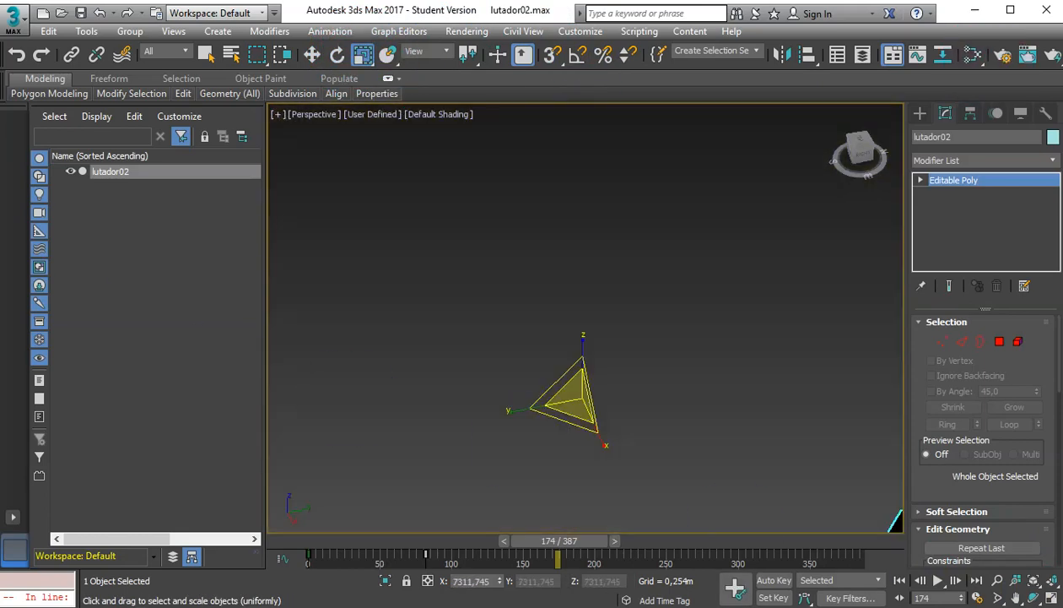
# - Fit the enlarged character in all viewports and examine its head, arms and torso up close in the Perspective view
pyautogui.click(1051, 596)
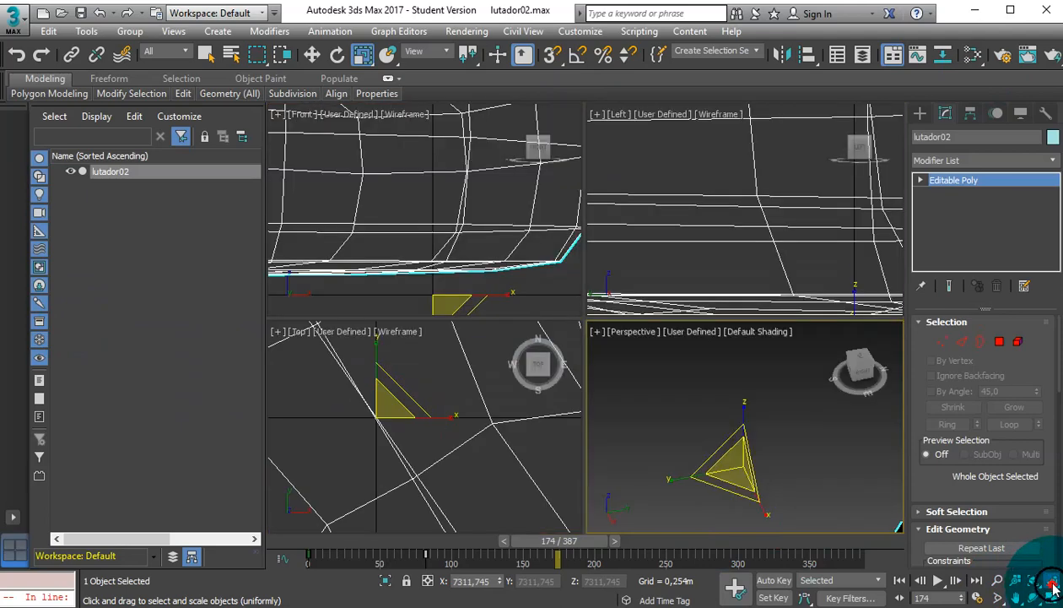
pyautogui.click(1051, 583)
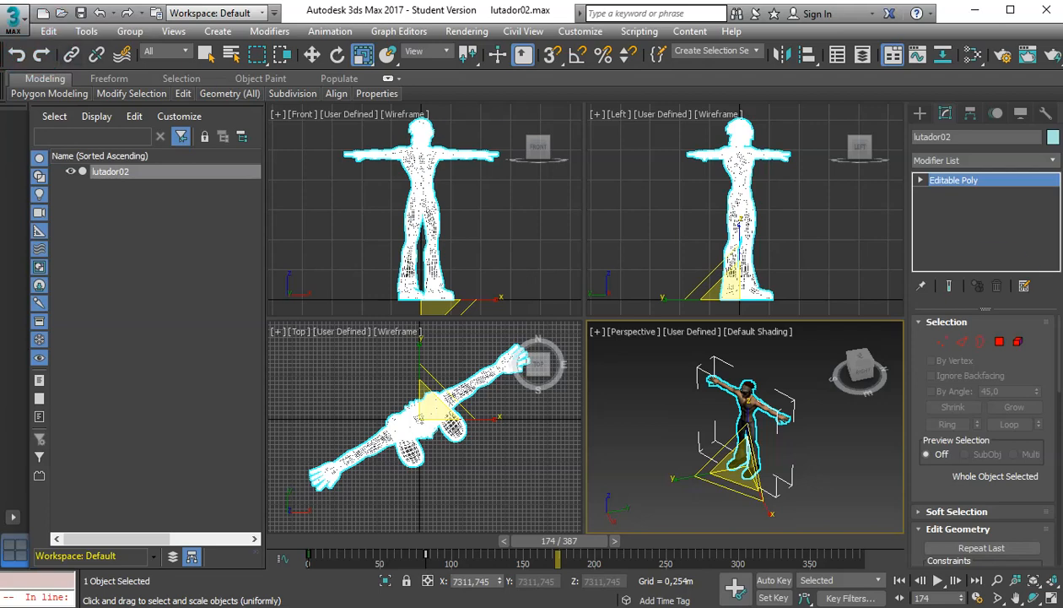
pyautogui.hotkey('alt', 'w')
pyautogui.click(1017, 597)
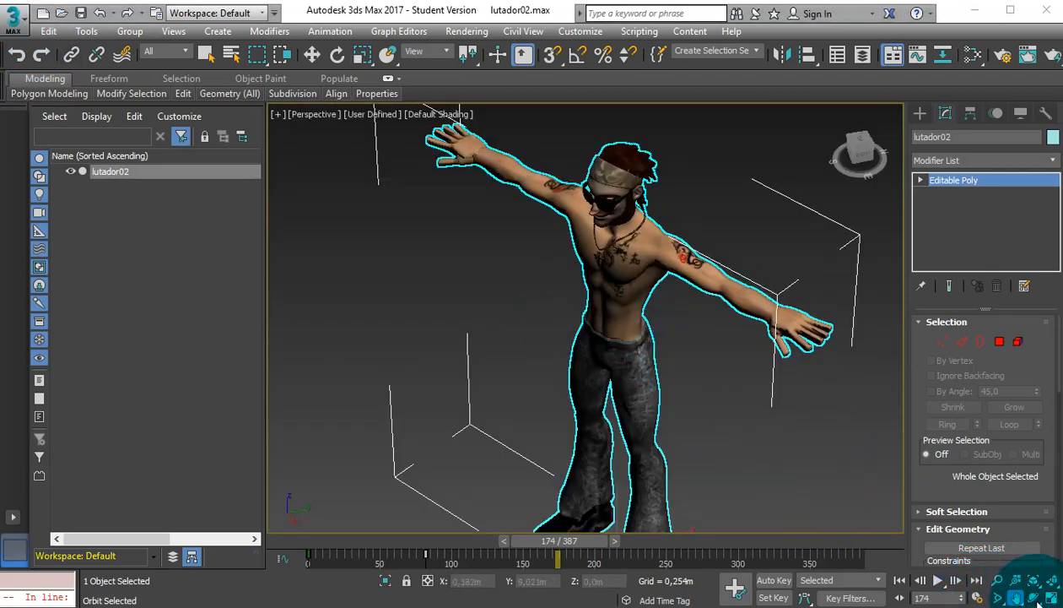
pyautogui.click(1036, 598)
pyautogui.moveTo(689, 374); pyautogui.dragTo(711, 301)
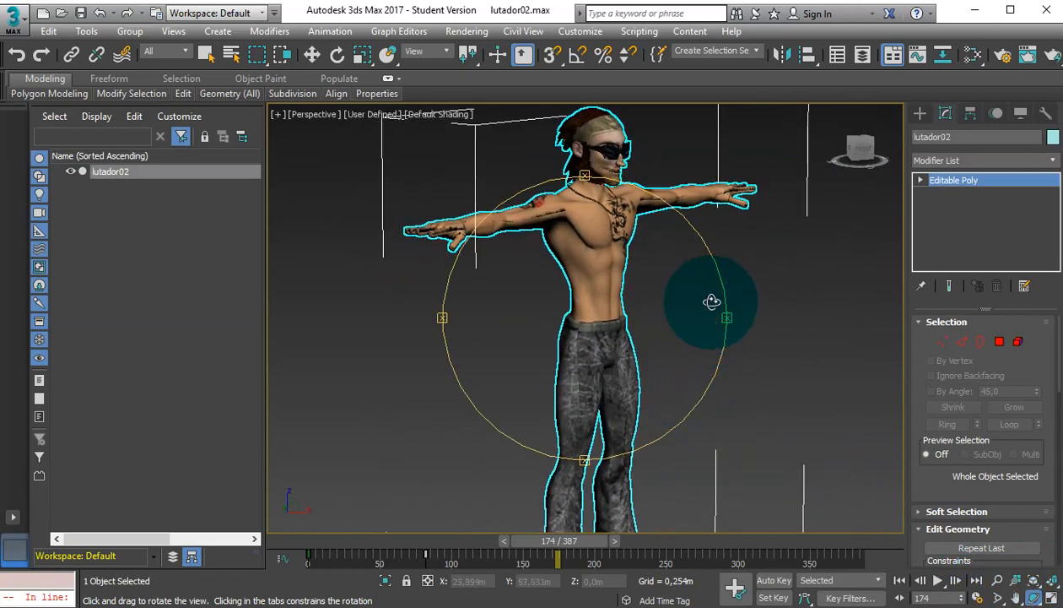
pyautogui.scroll(3, 712, 301)
pyautogui.click(1018, 598)
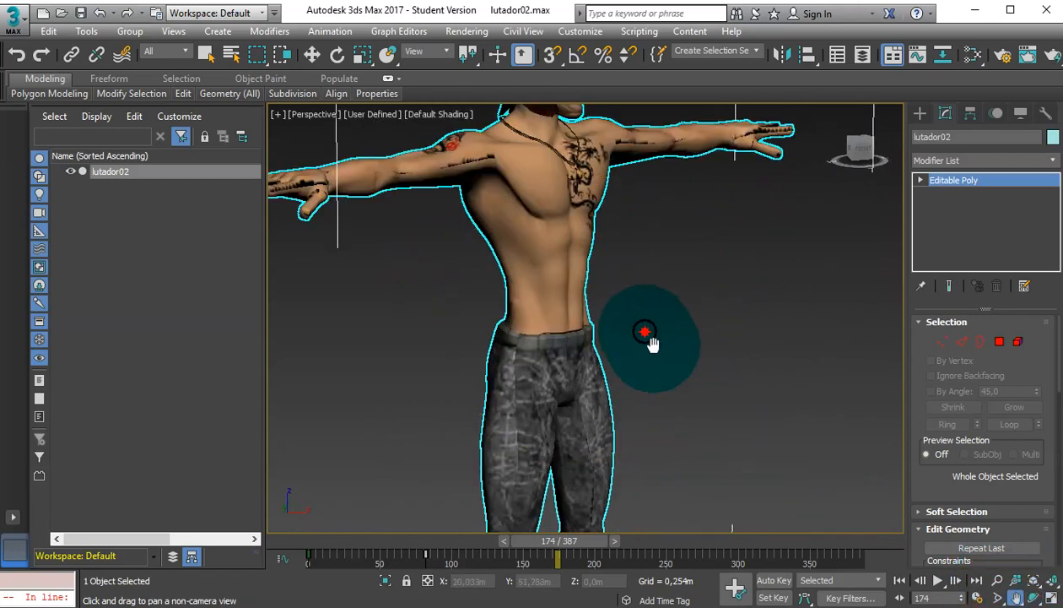
pyautogui.moveTo(646, 342); pyautogui.dragTo(694, 450)
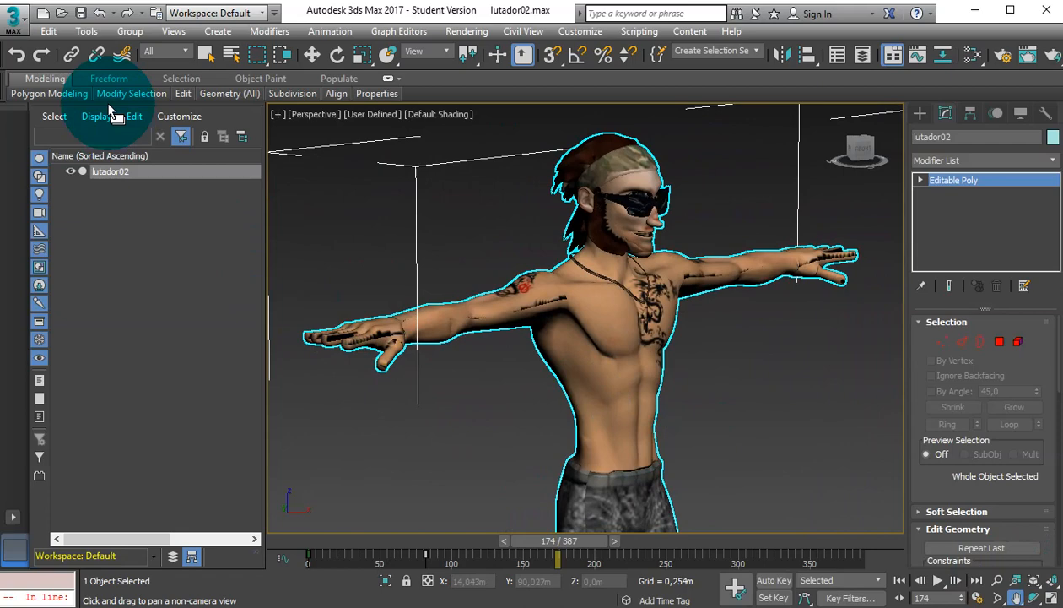
# - Start an FBX export of the character, naming the file lutador01 in the lutador02 folder
pyautogui.click(13, 17)
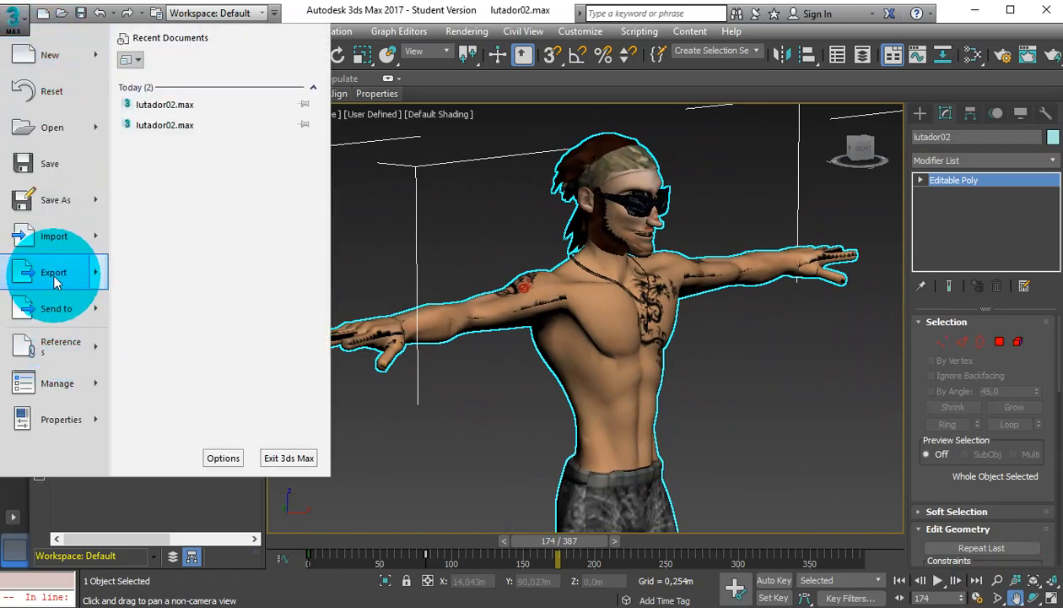
pyautogui.moveTo(55, 283)
pyautogui.click(172, 125)
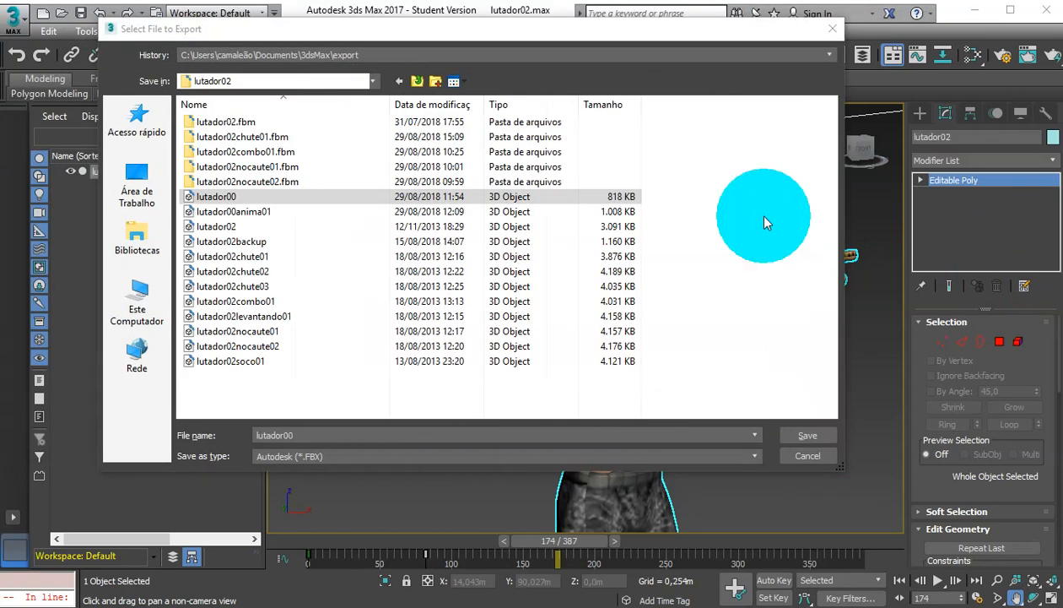
pyautogui.click(249, 246)
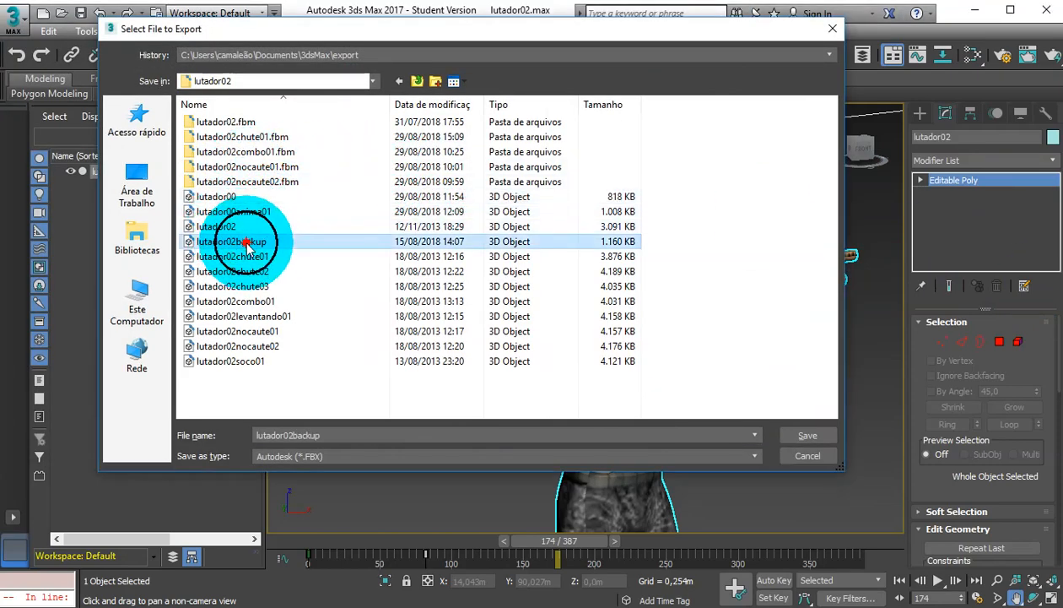
pyautogui.click(230, 198)
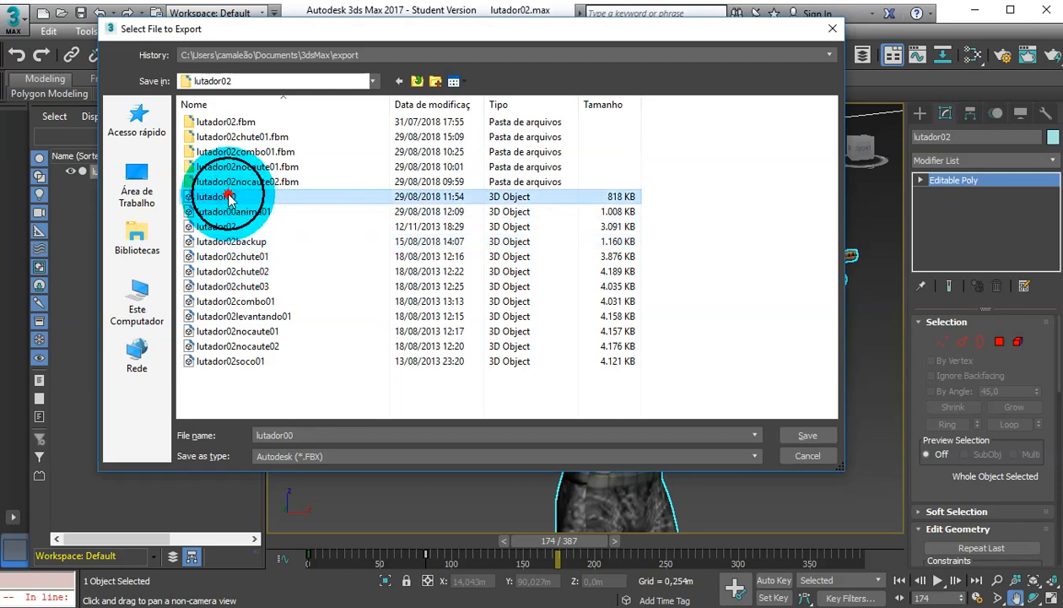
pyautogui.doubleClick(282, 435)
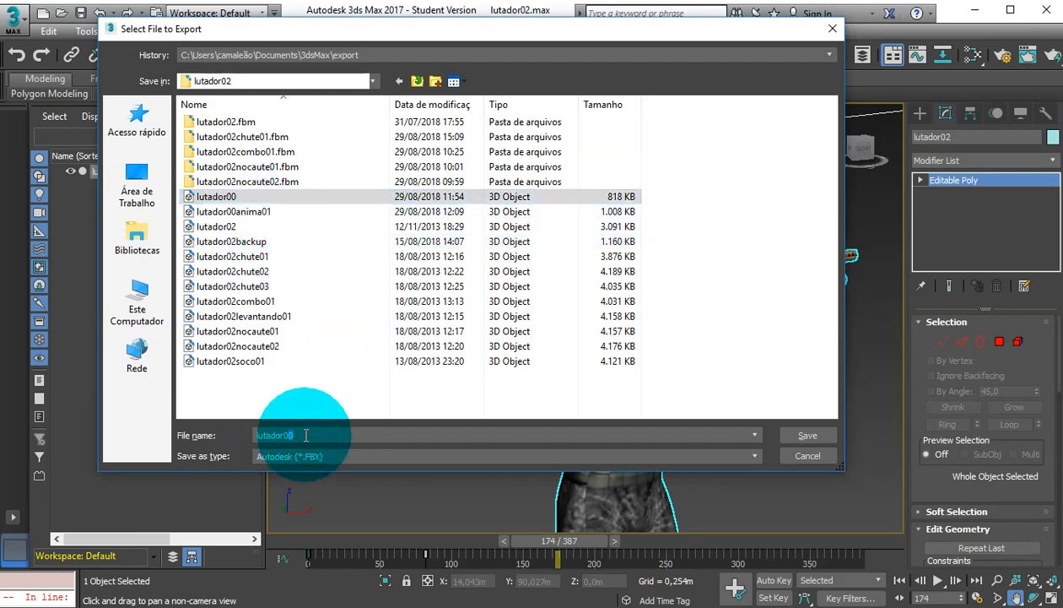
pyautogui.press('BackSpace')
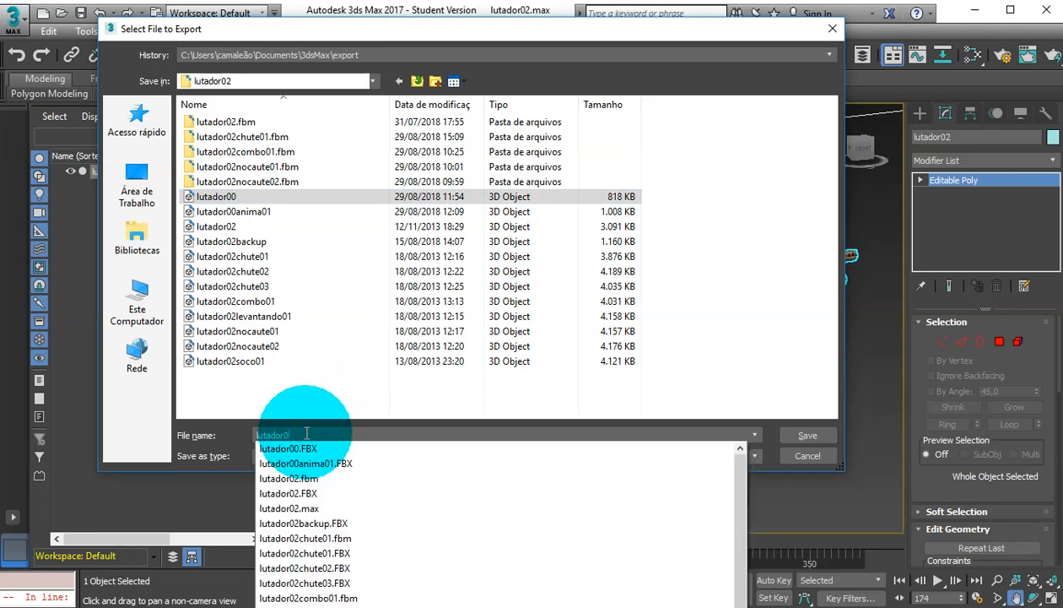
pyautogui.write('1')
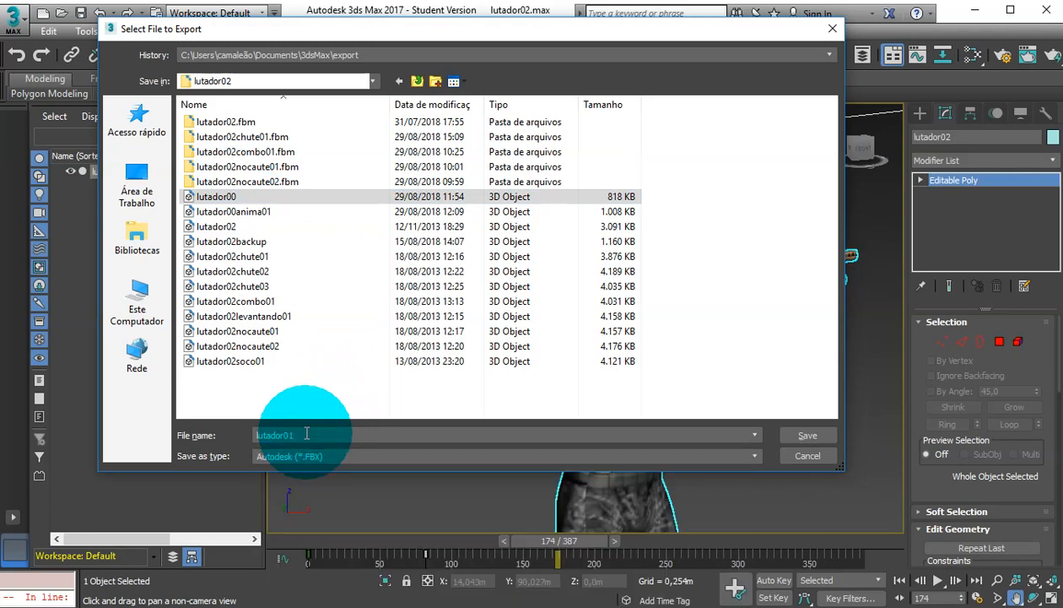
pyautogui.press('Return')
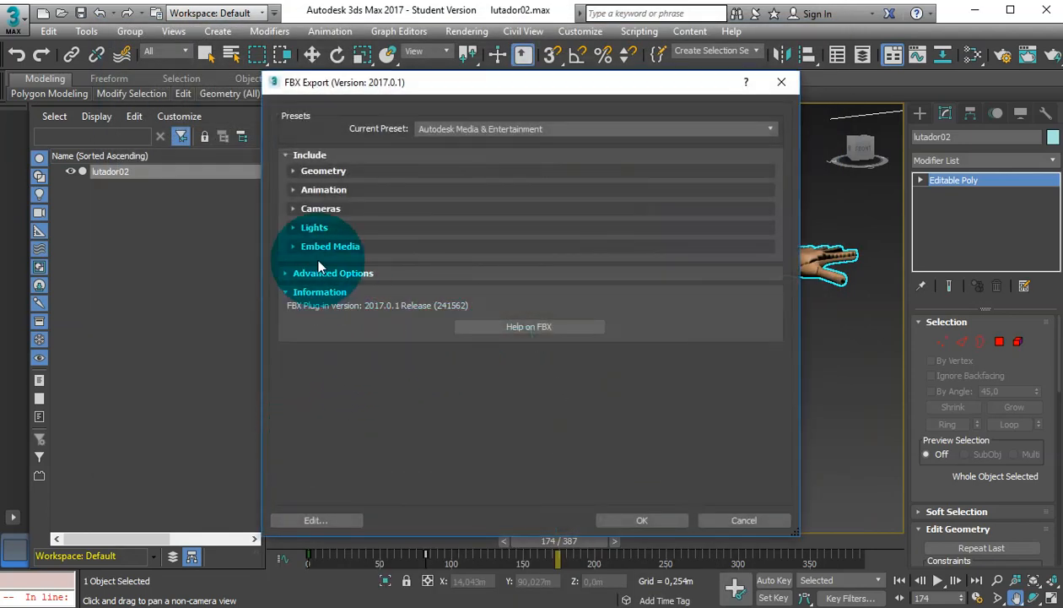
# - In the FBX geometry options, enable Smoothing Groups and disable Convert Deforming Dummies to Bones
pyautogui.click(299, 171)
pyautogui.click(532, 187)
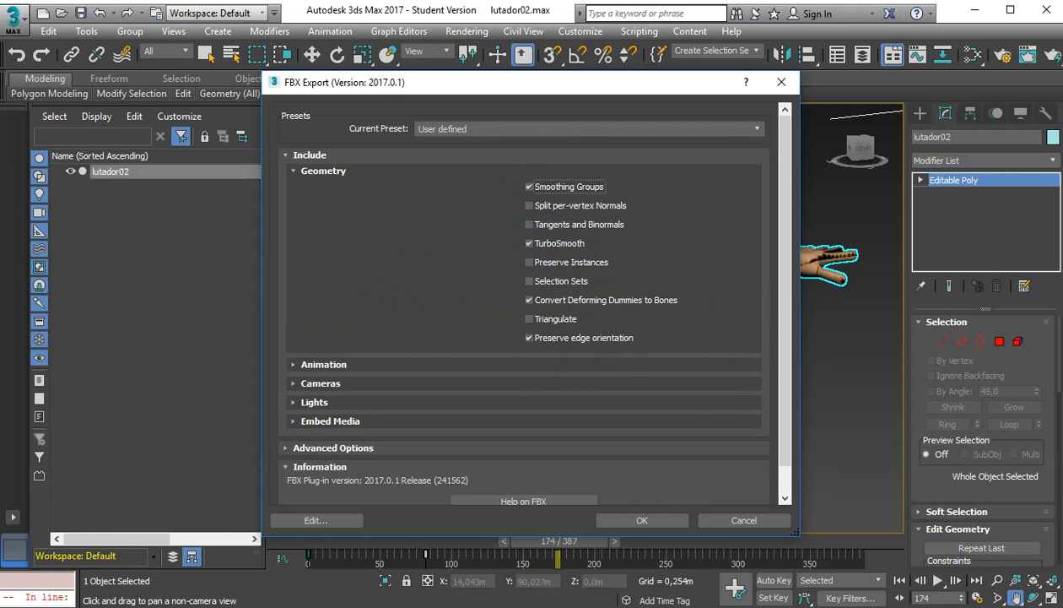
pyautogui.click(593, 303)
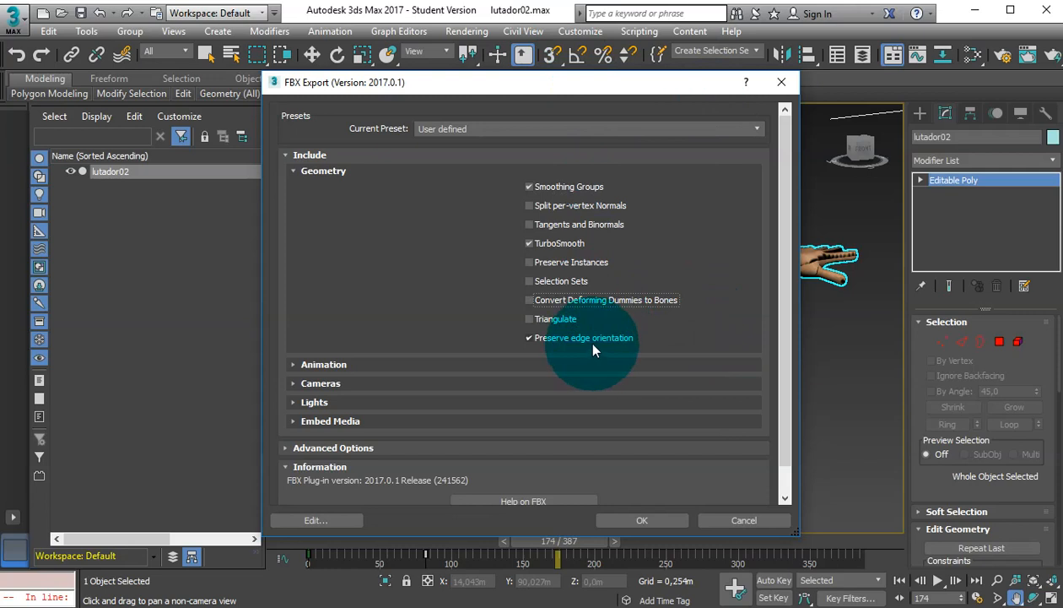
# - Exclude animation, cameras and lights from the FBX export
pyautogui.click(295, 365)
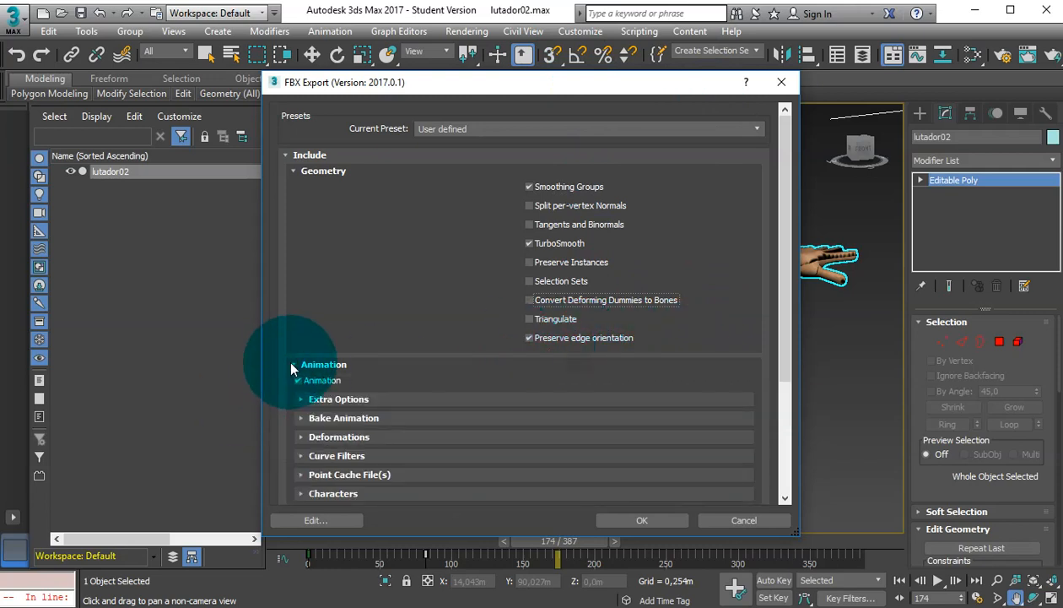
pyautogui.click(317, 382)
pyautogui.scroll(-3, 590, 362)
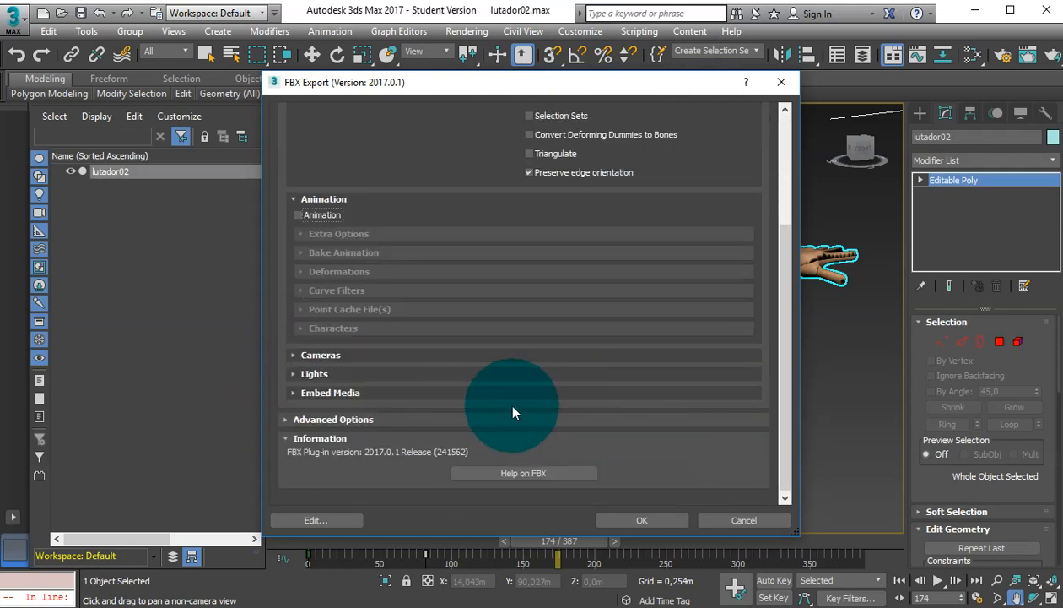
pyautogui.click(293, 356)
pyautogui.click(525, 370)
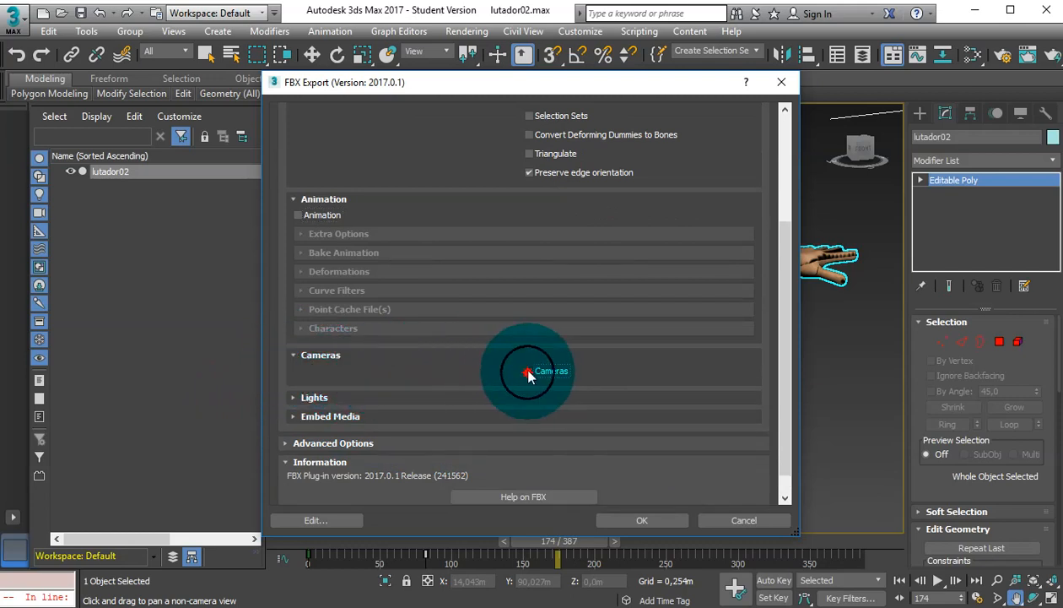
pyautogui.click(291, 398)
pyautogui.click(530, 412)
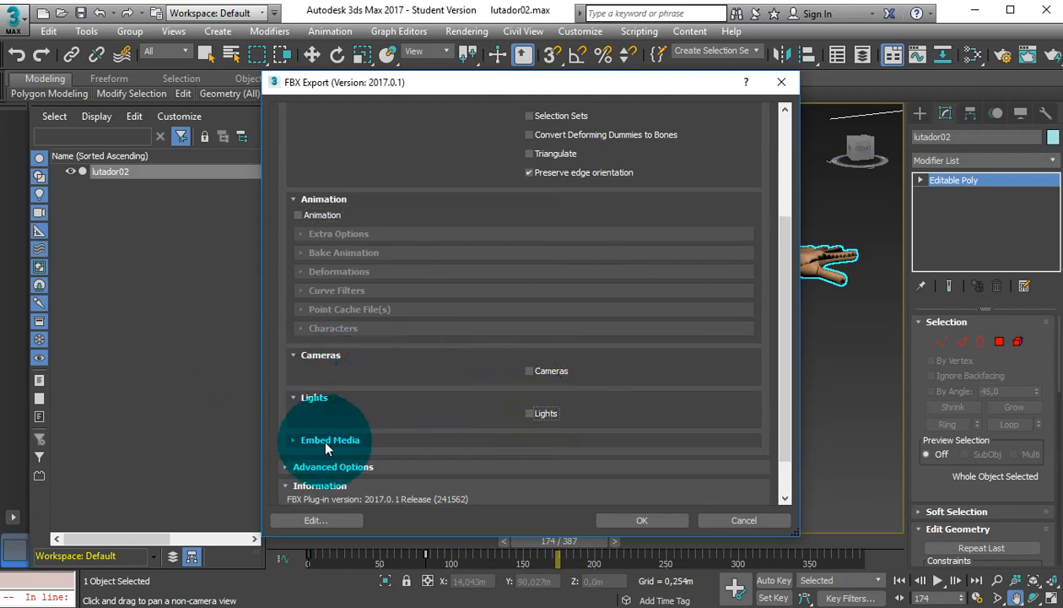
# - Set the FBX file format version to FBX 2014/2015 in the advanced options and run the export
pyautogui.click(294, 439)
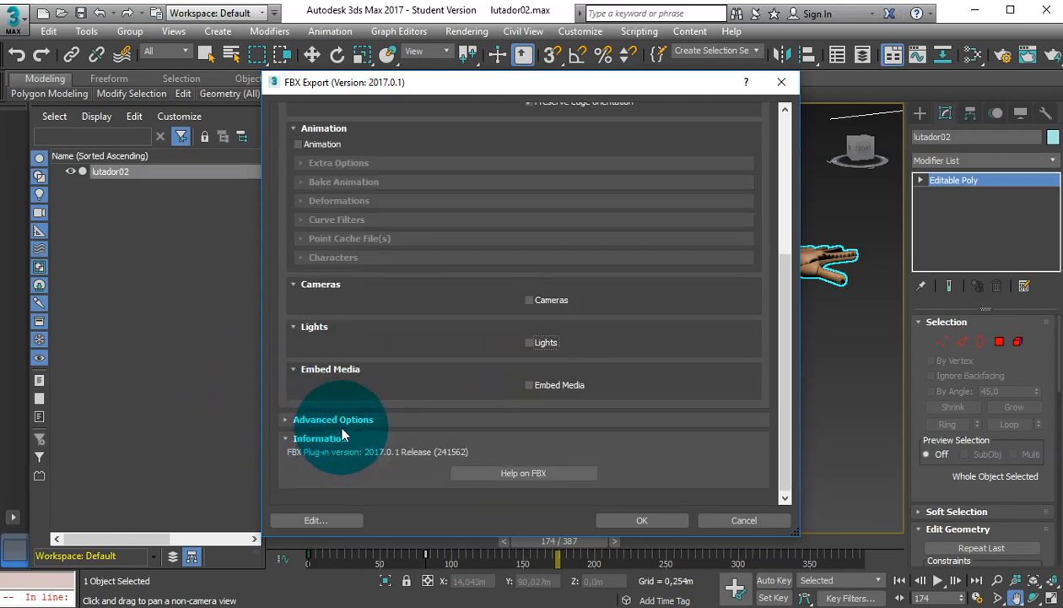
pyautogui.moveTo(434, 453); pyautogui.dragTo(378, 452)
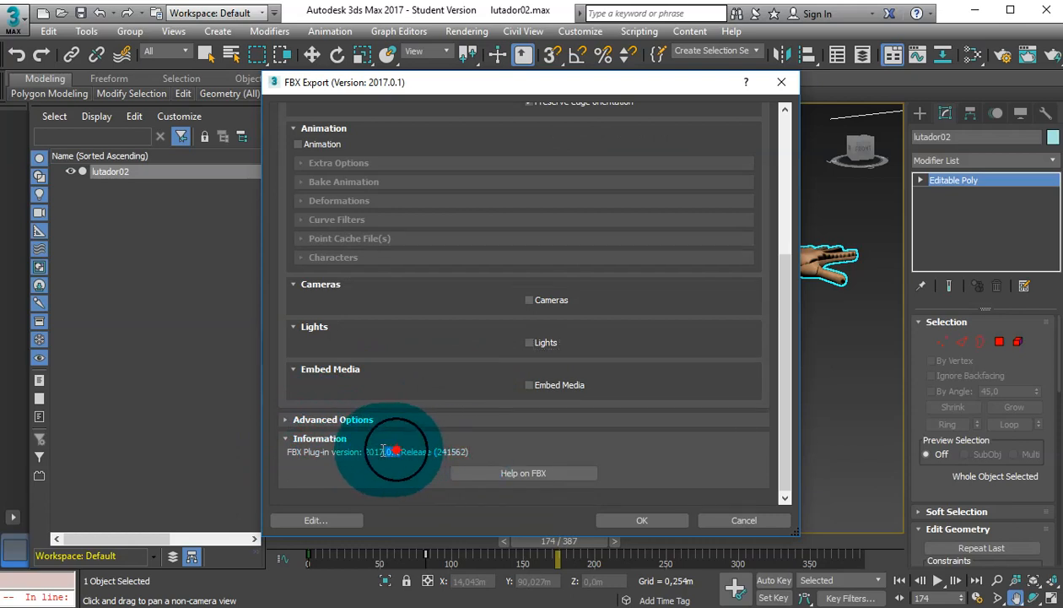
pyautogui.click(285, 419)
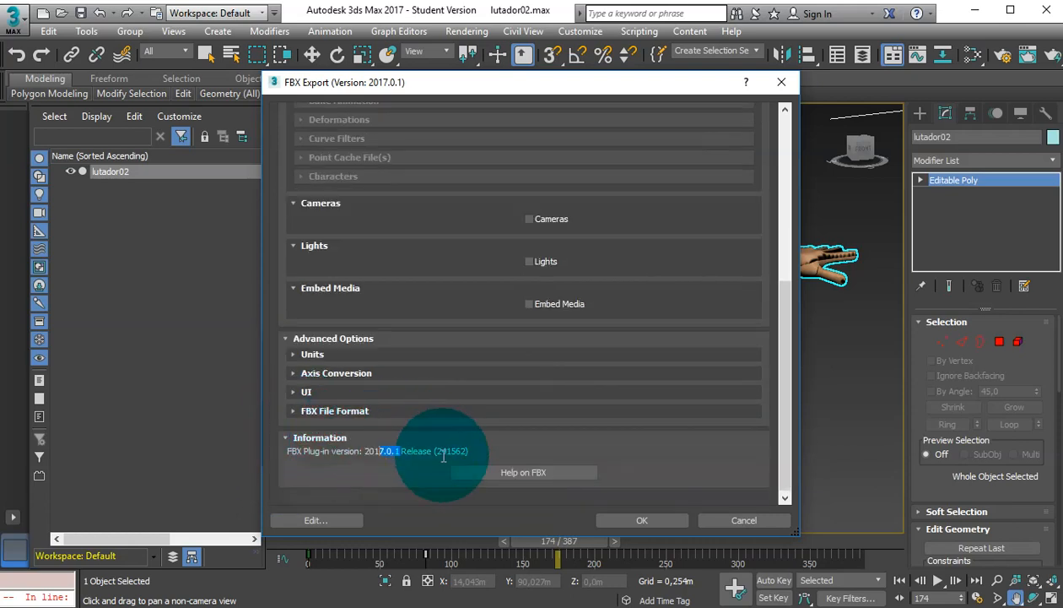
pyautogui.click(293, 410)
pyautogui.click(582, 445)
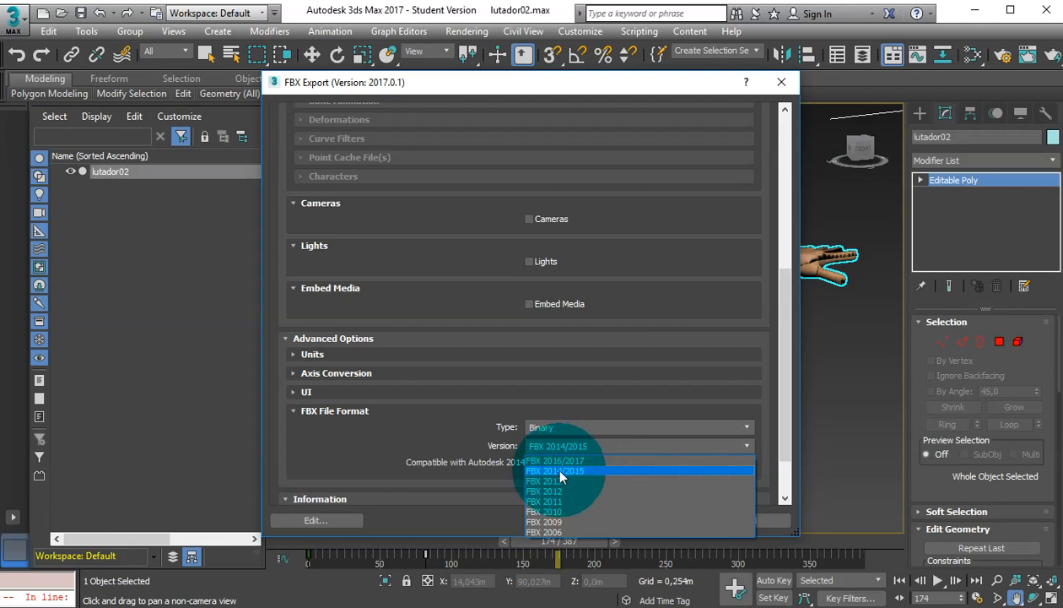
pyautogui.click(550, 471)
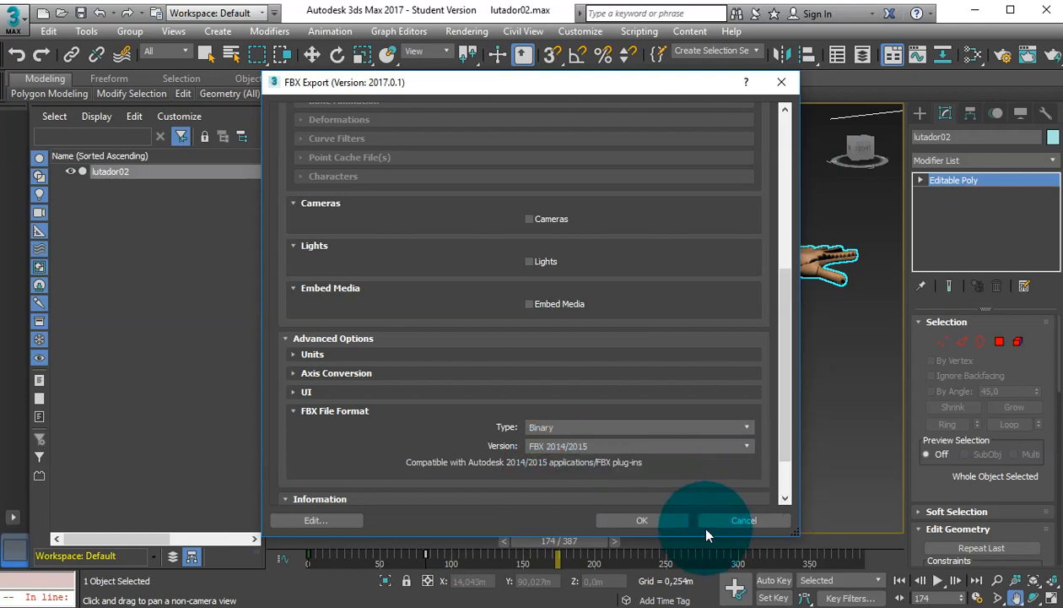
pyautogui.click(782, 484)
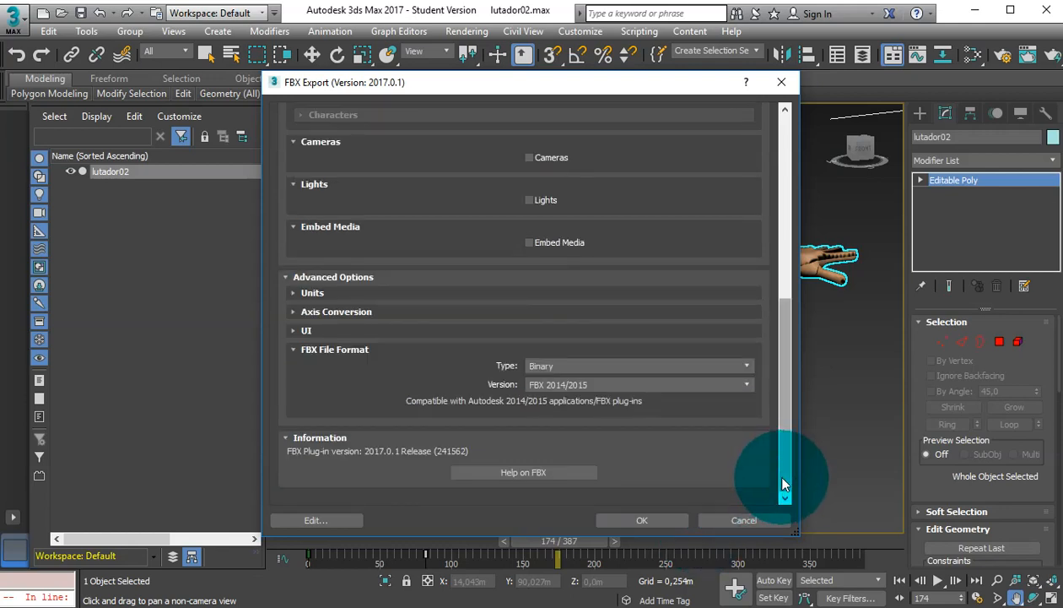
pyautogui.click(630, 522)
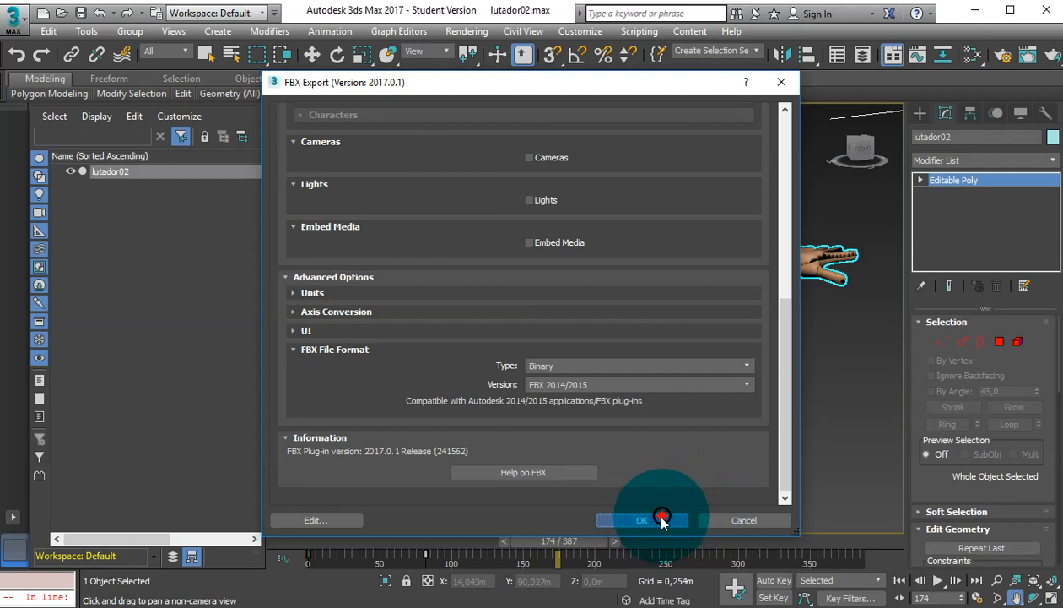
pyautogui.click(657, 518)
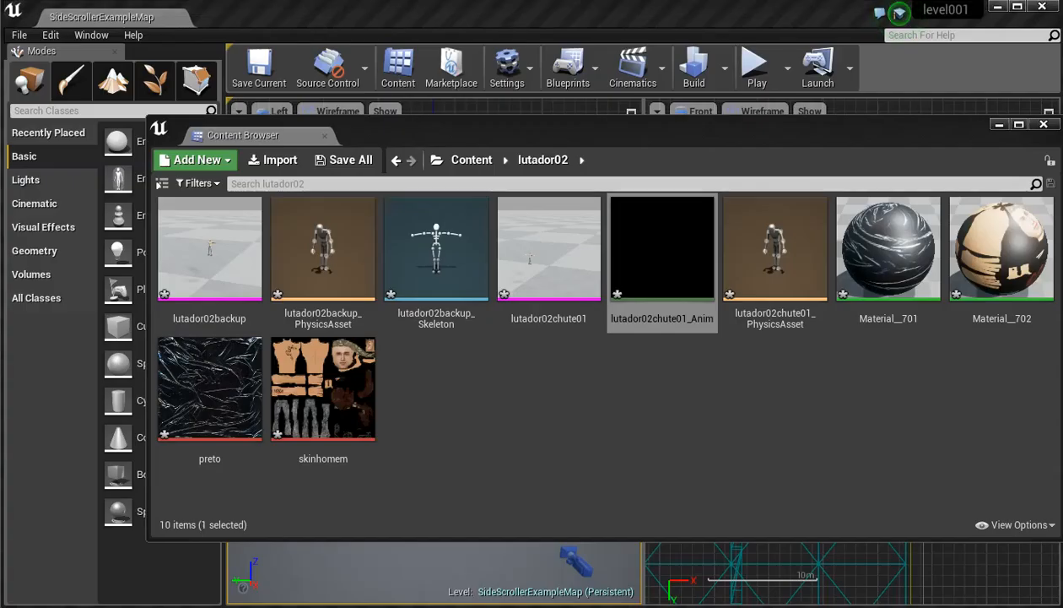
# - Switch to Unreal Editor and look over the lutador02 folder's assets, including the actions available for the lutador02backup skeletal mesh
pyautogui.click(918, 293)
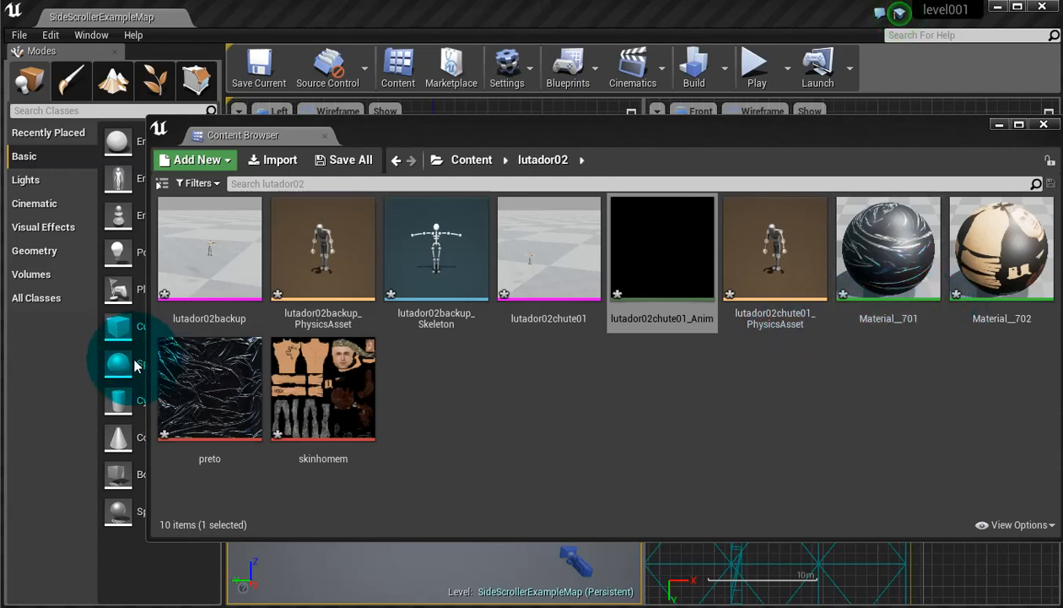
pyautogui.click(222, 274)
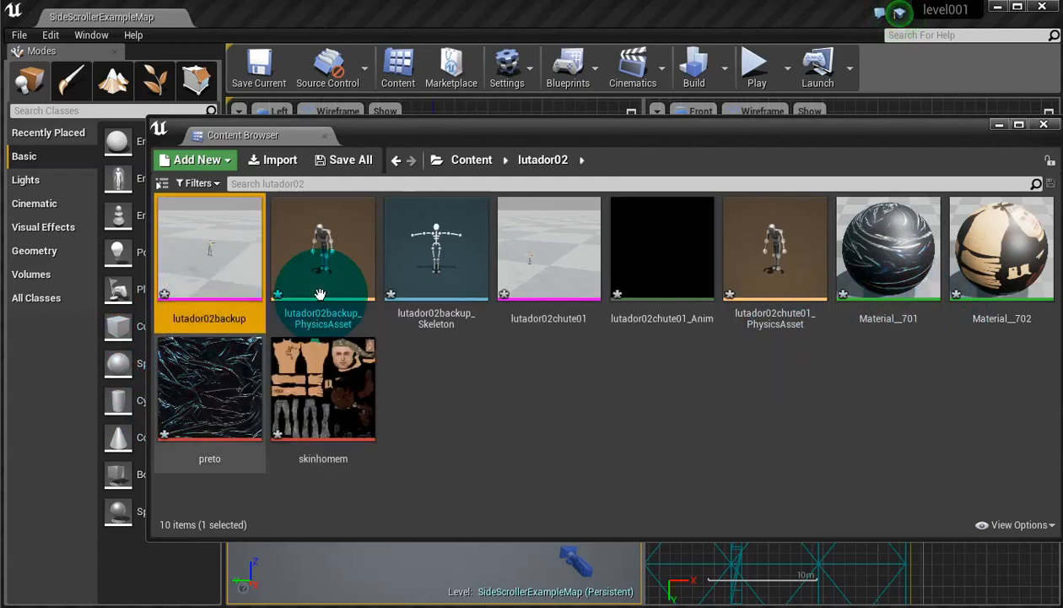
pyautogui.click(225, 261)
pyautogui.rightClick(219, 263)
pyautogui.click(219, 263)
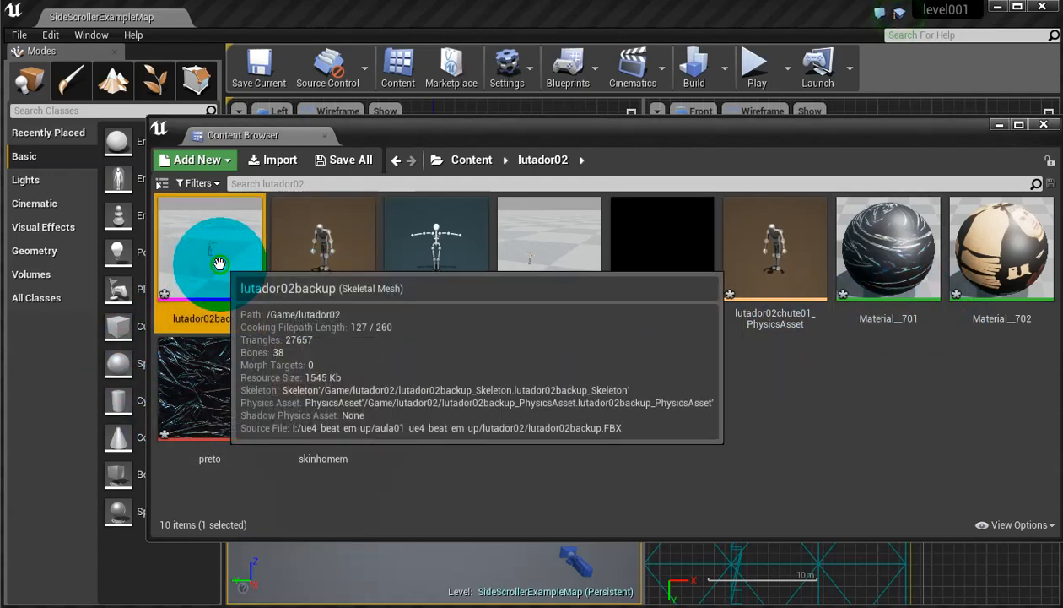
pyautogui.rightClick(223, 270)
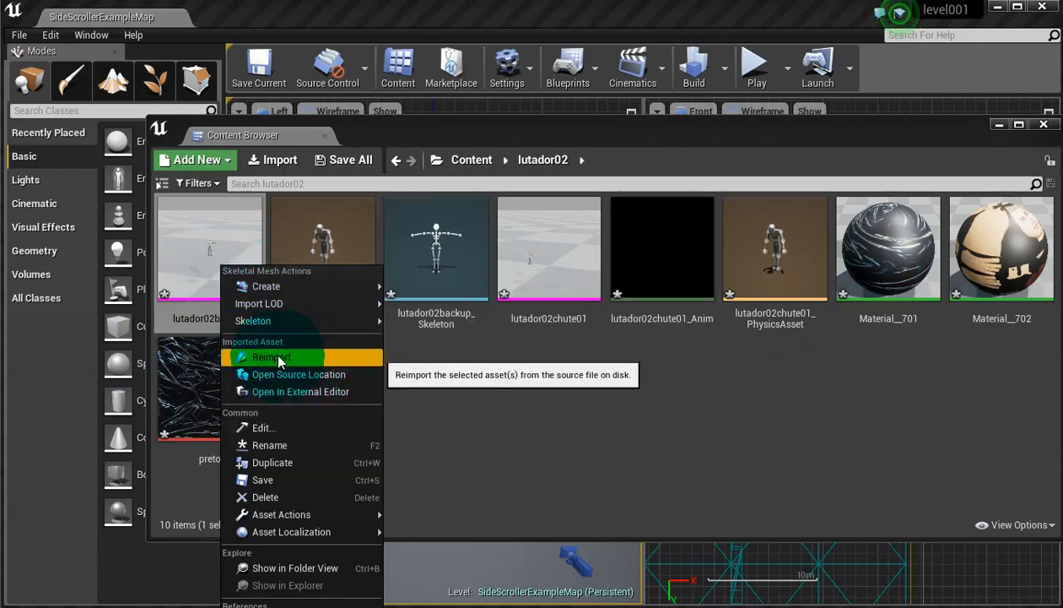
pyautogui.click(856, 400)
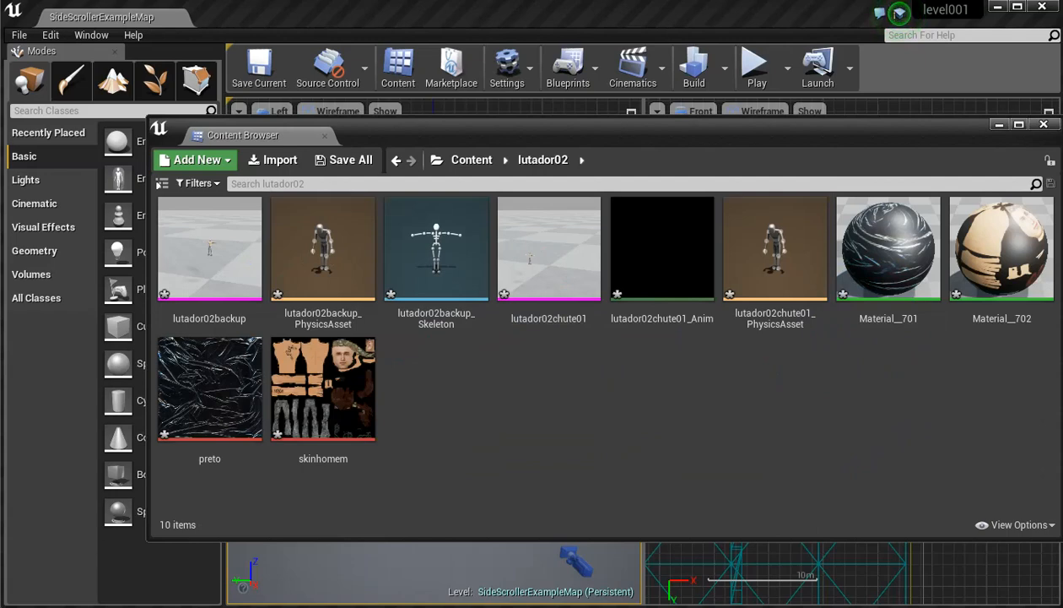
pyautogui.click(891, 240)
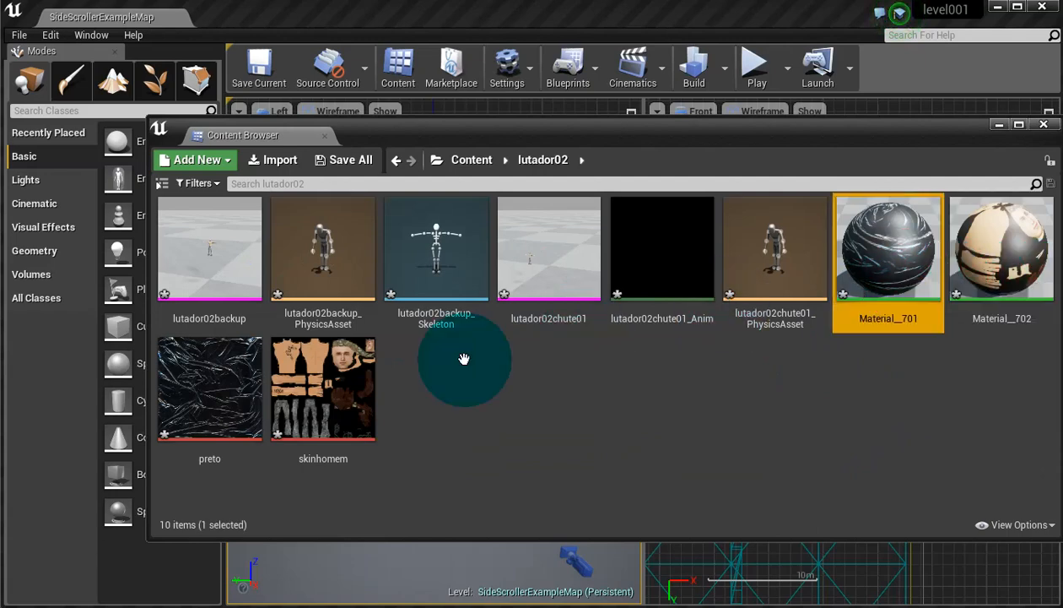
pyautogui.click(378, 394)
pyautogui.click(237, 402)
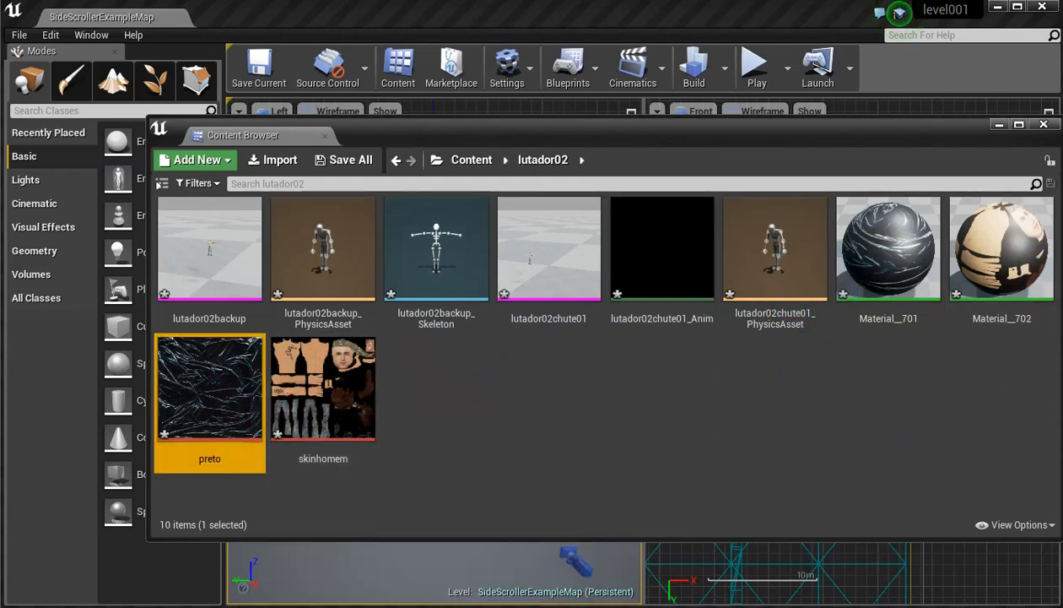
# - Bring the lutador01 FBX from the file explorer into the lutador02 content folder and enable Skeletal Mesh in its import options
pyautogui.hotkey('alt', 'Tab')
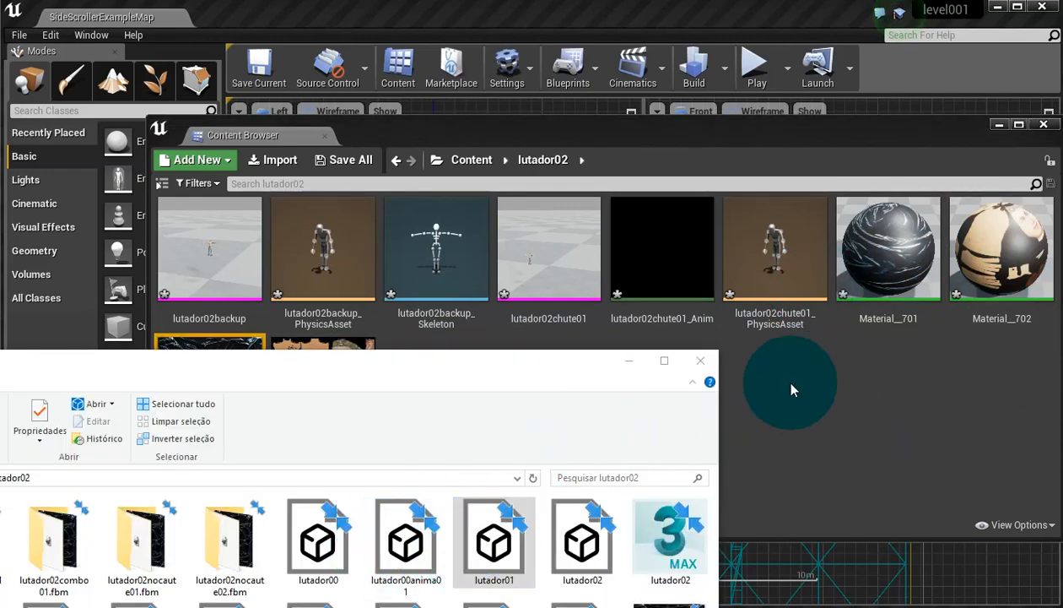
pyautogui.moveTo(849, 381); pyautogui.dragTo(877, 379)
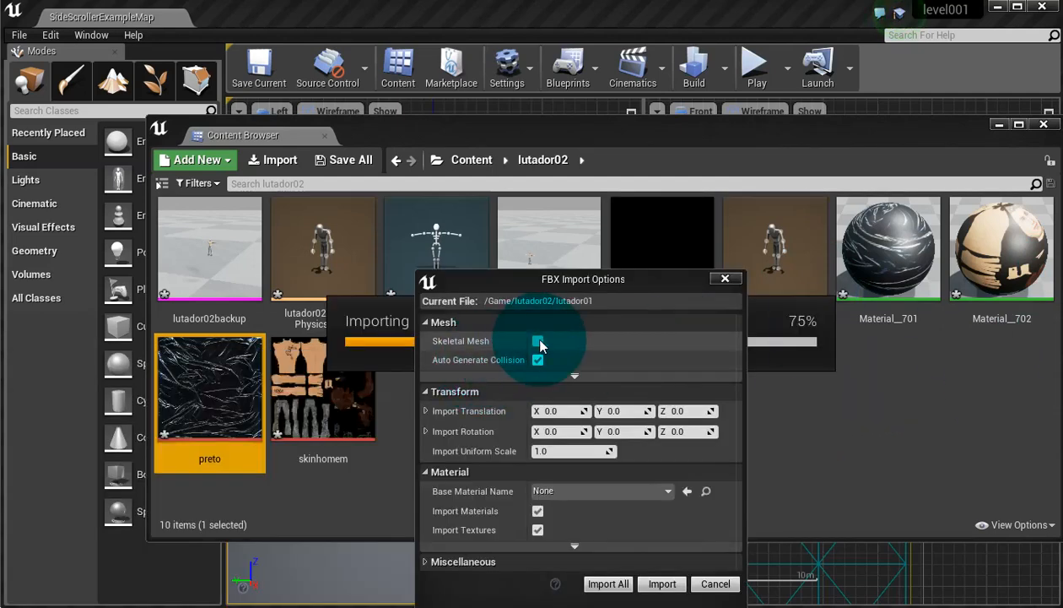
pyautogui.click(539, 342)
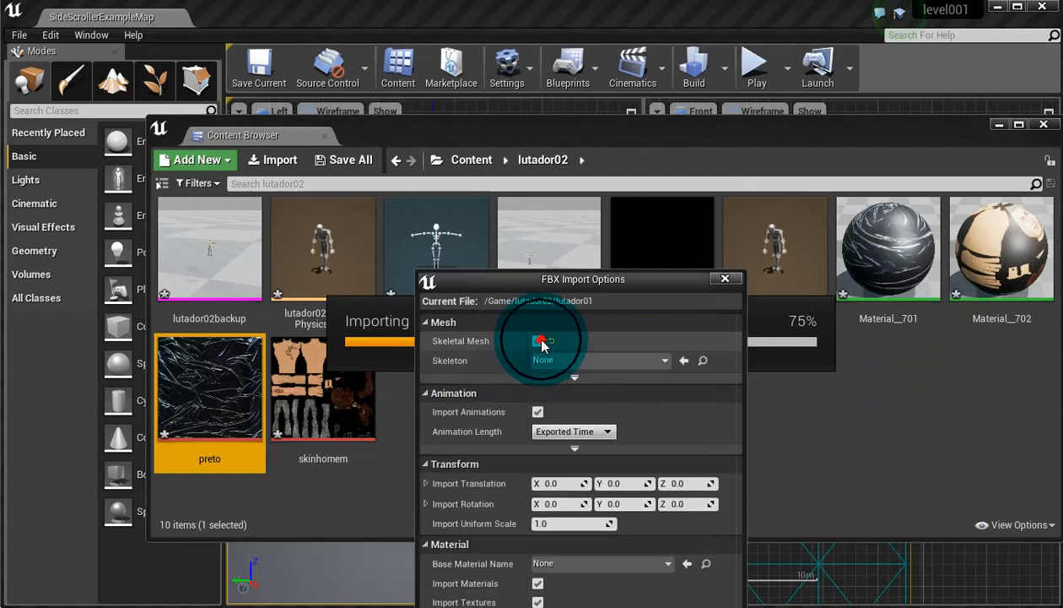
pyautogui.click(539, 341)
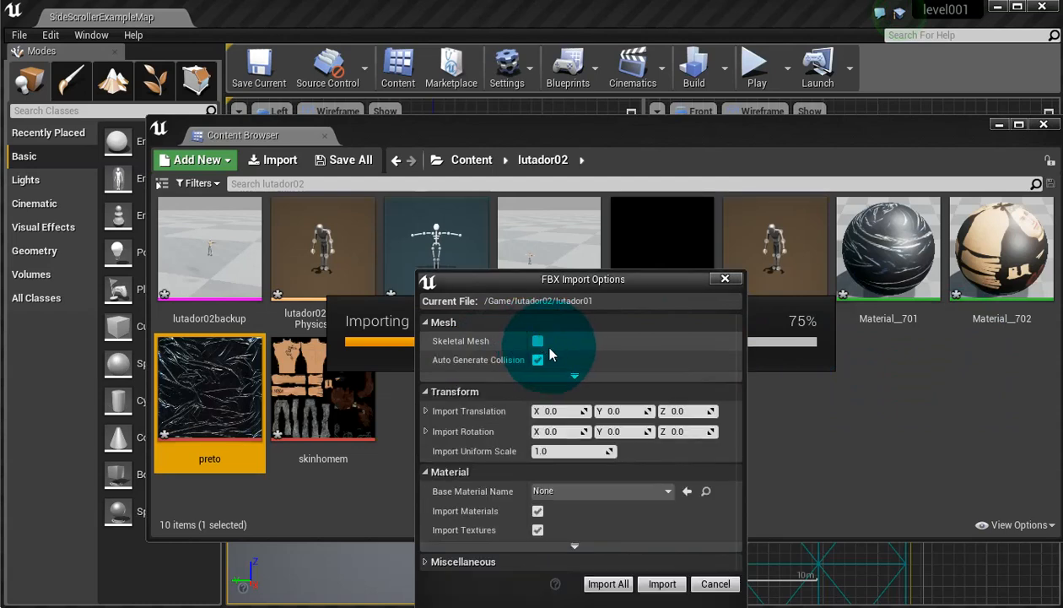
pyautogui.click(539, 341)
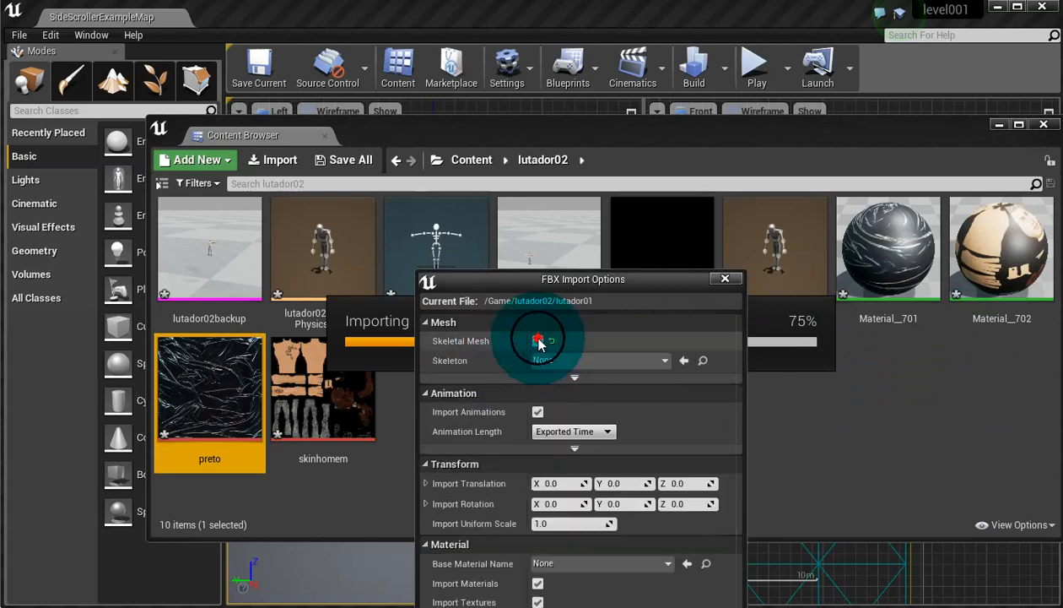
# - Assign lutador02backup_Skeleton as the skeleton for lutador01 and import the mesh
pyautogui.click(621, 362)
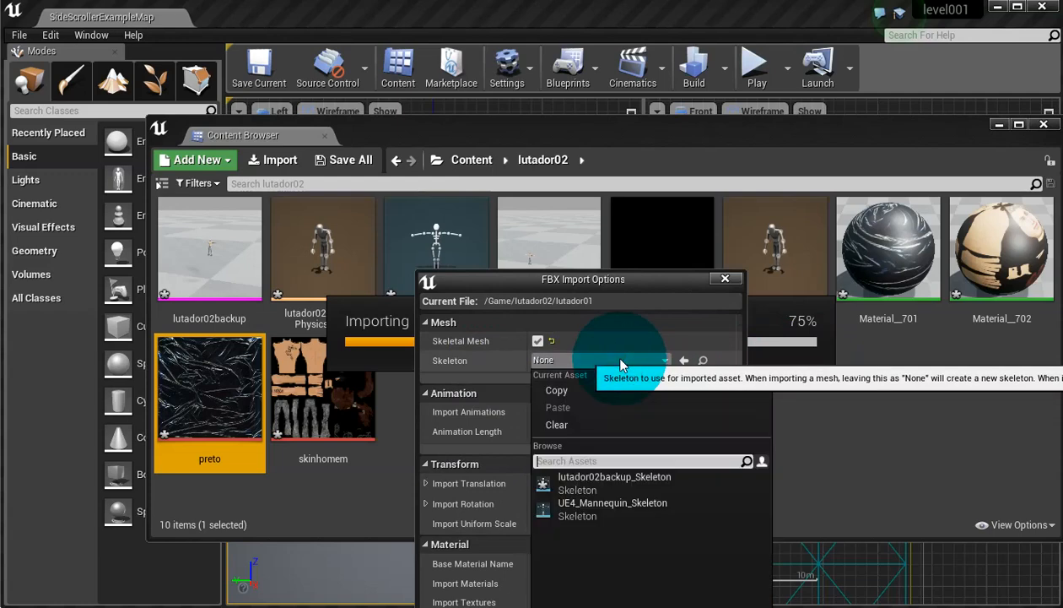
pyautogui.click(617, 488)
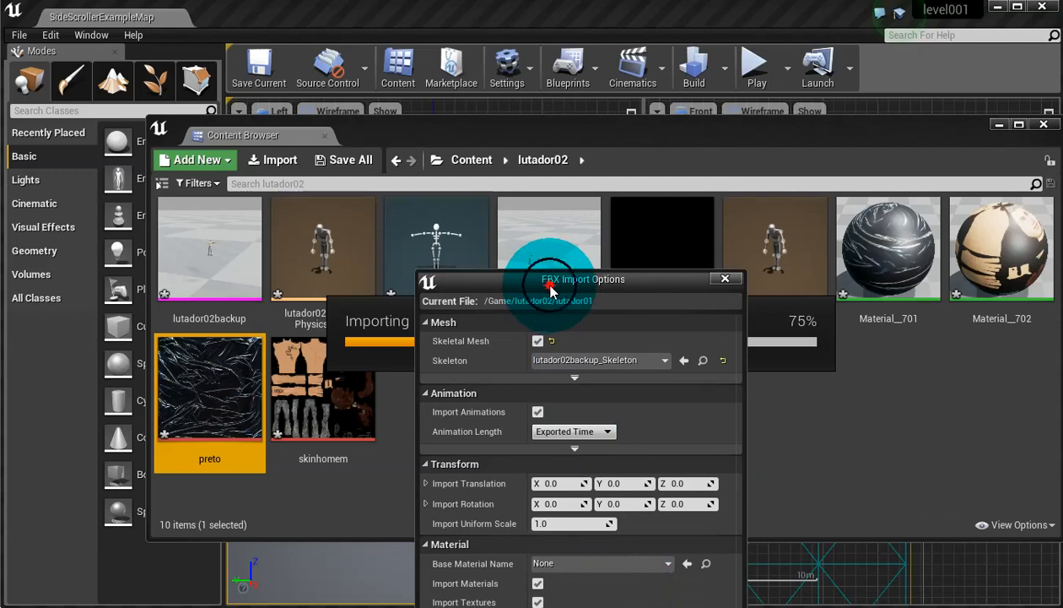
pyautogui.moveTo(553, 278); pyautogui.dragTo(550, 148)
pyautogui.click(627, 530)
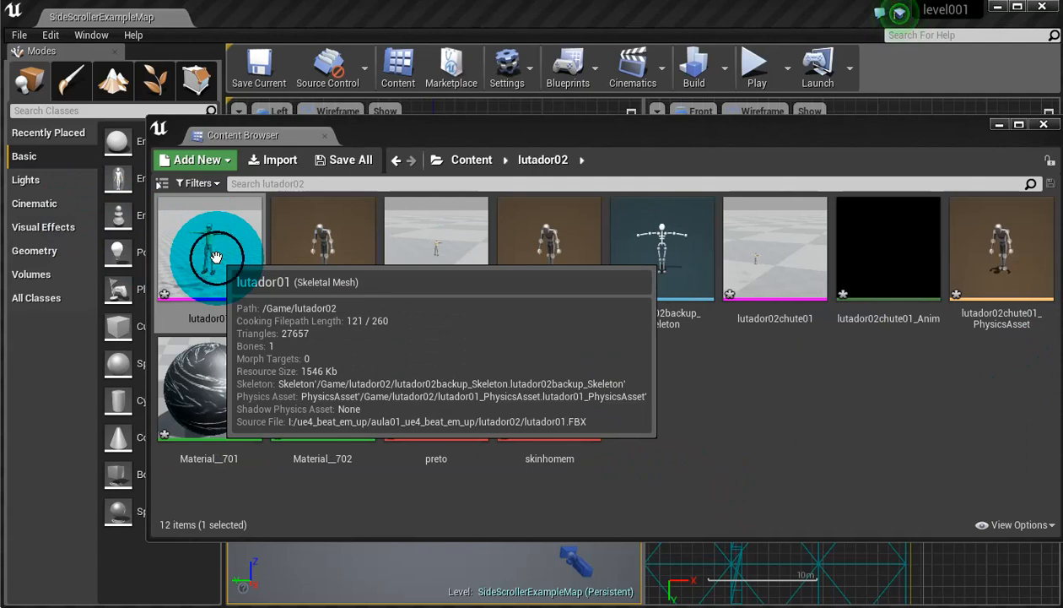
# - Open the imported lutador01 skeletal mesh and examine the character up close in the preview
pyautogui.click(696, 382)
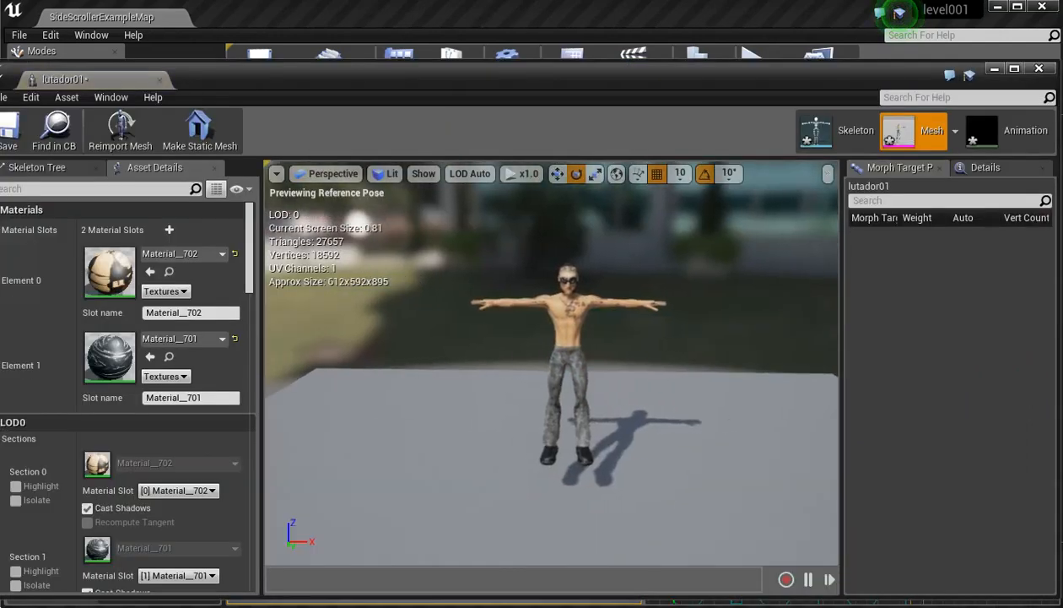
pyautogui.moveTo(592, 358); pyautogui.dragTo(558, 358)
pyautogui.scroll(4, 593, 358)
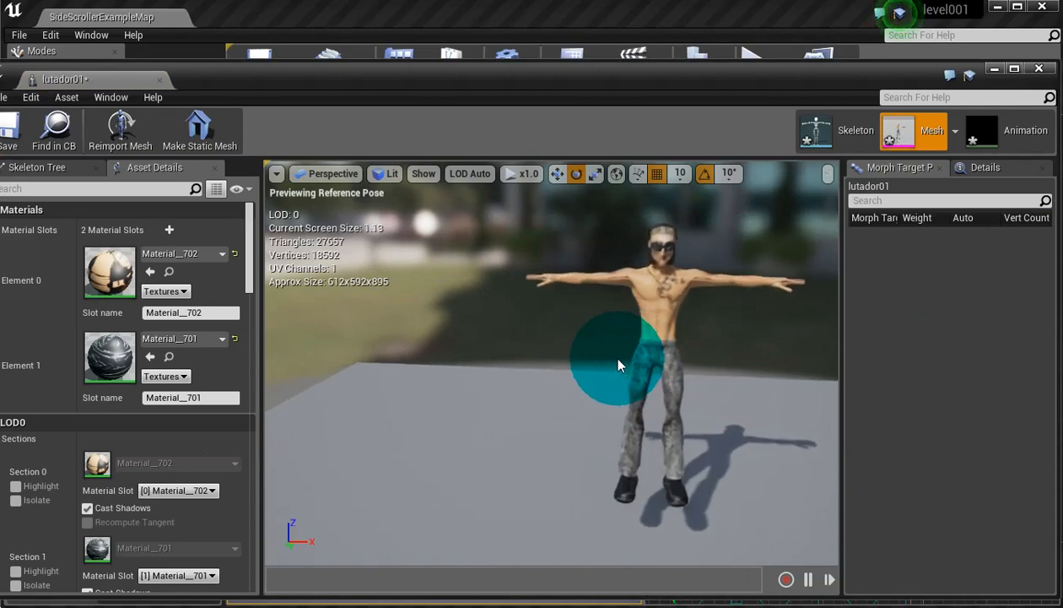
pyautogui.scroll(5, 619, 365)
pyautogui.moveTo(548, 363); pyautogui.dragTo(677, 362)
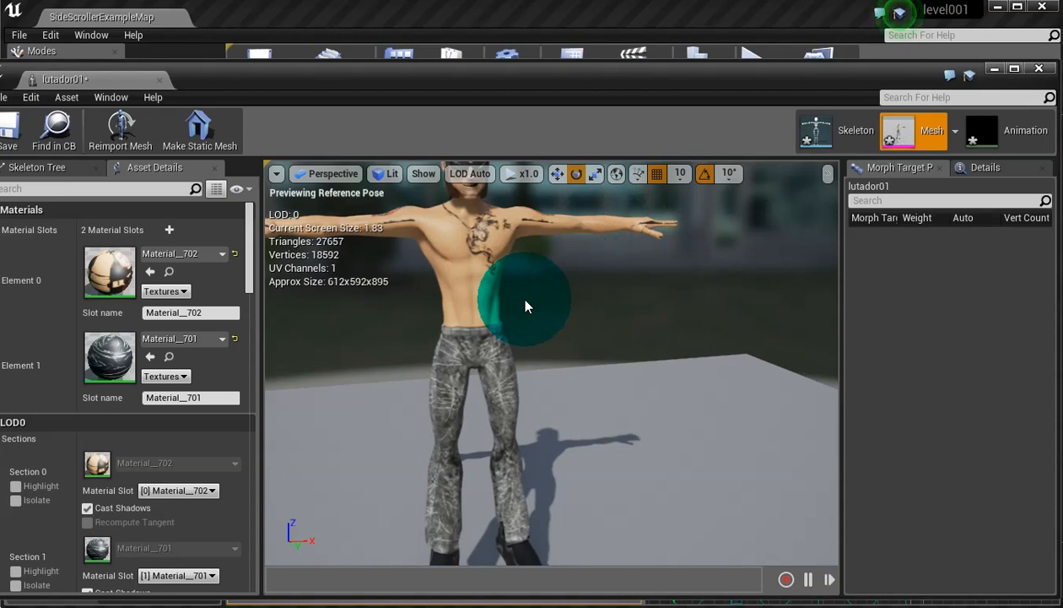
pyautogui.moveTo(475, 321)
pyautogui.mouseDown(button='right')
pyautogui.moveTo(448, 277)
pyautogui.moveTo(422, 260)
pyautogui.moveTo(483, 323)
pyautogui.mouseUp(button='right')
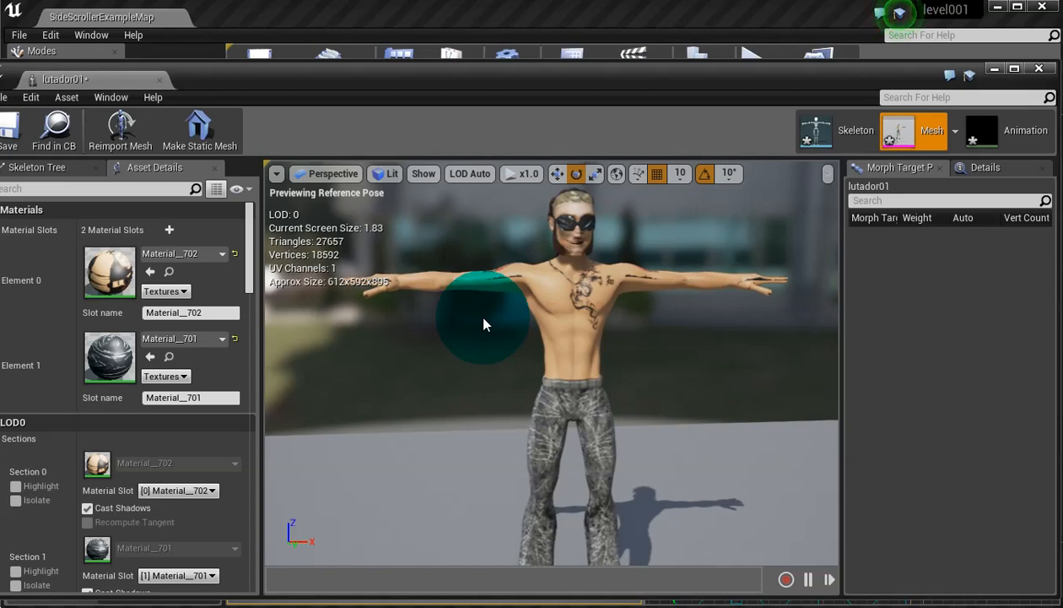
# - Open the lutador02chute01_Anim animation from the mesh editor, accepting skeleton regeneration, and close the editor after checking it against the mesh
pyautogui.click(900, 135)
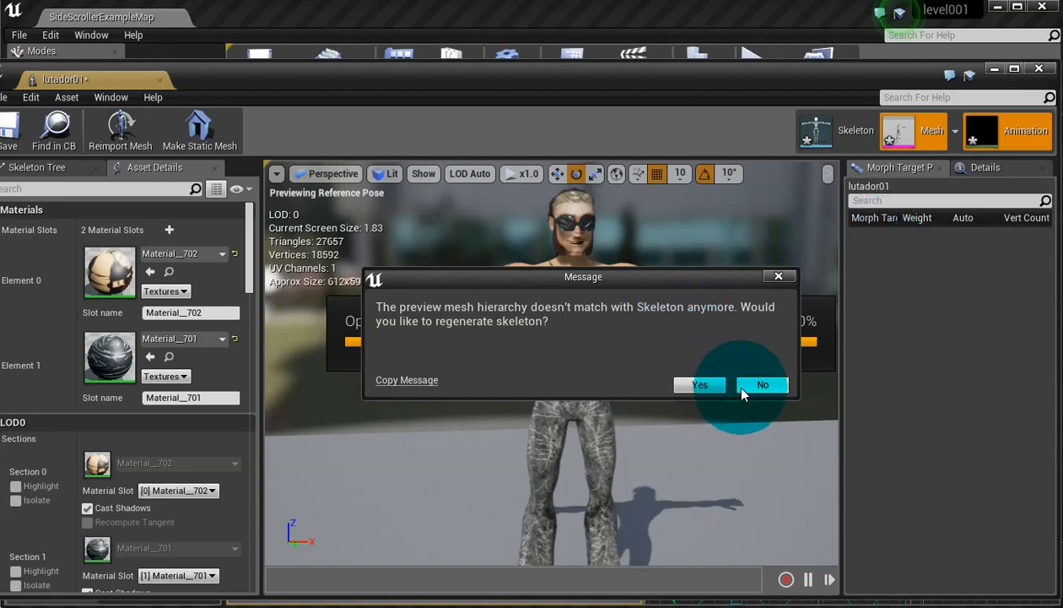
pyautogui.click(707, 385)
pyautogui.click(555, 282)
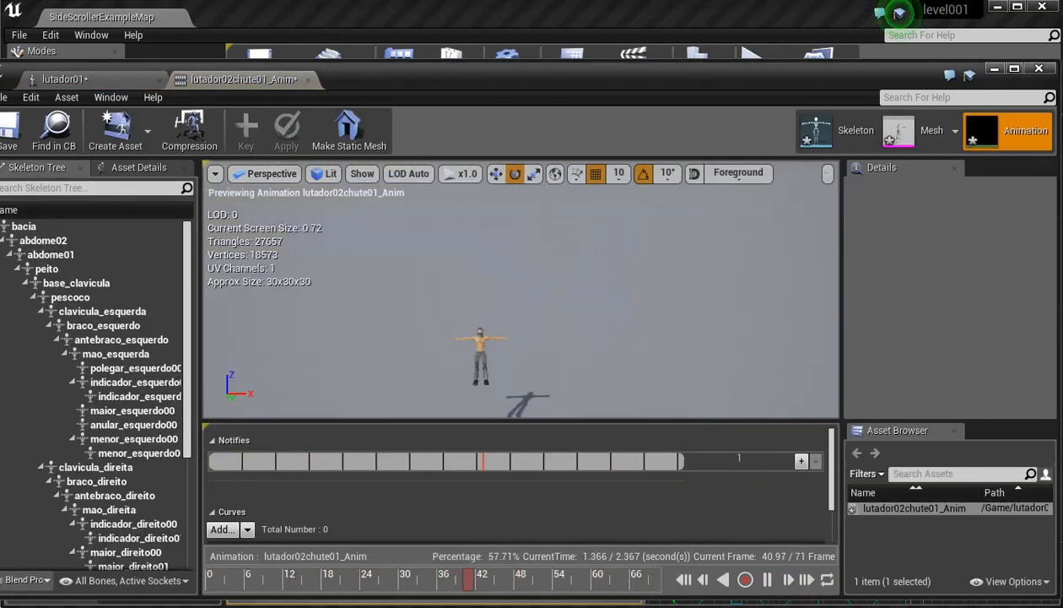
pyautogui.click(683, 207)
pyautogui.click(898, 131)
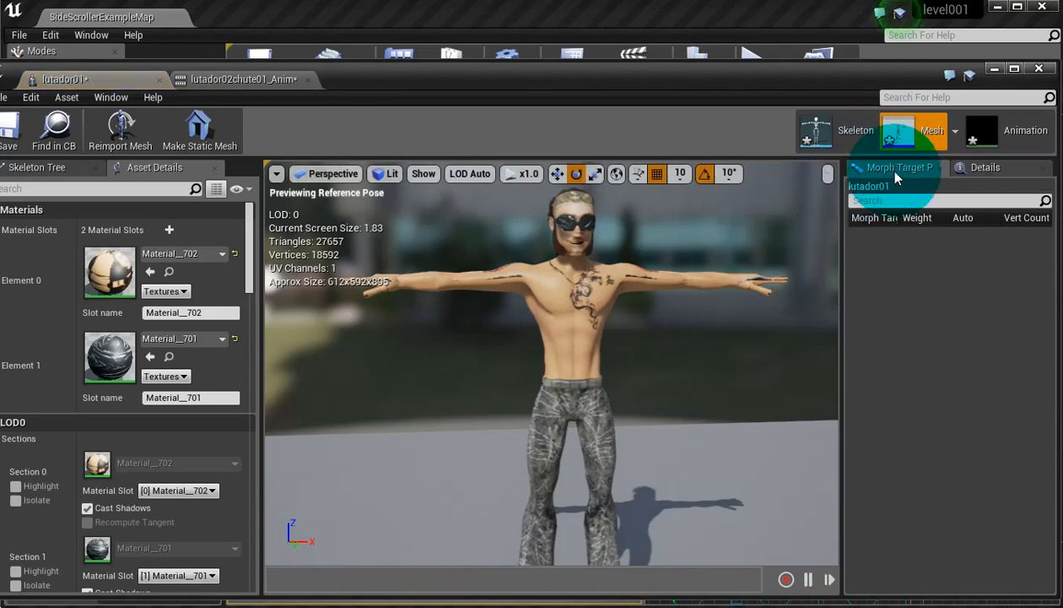
pyautogui.click(1006, 131)
pyautogui.click(1039, 68)
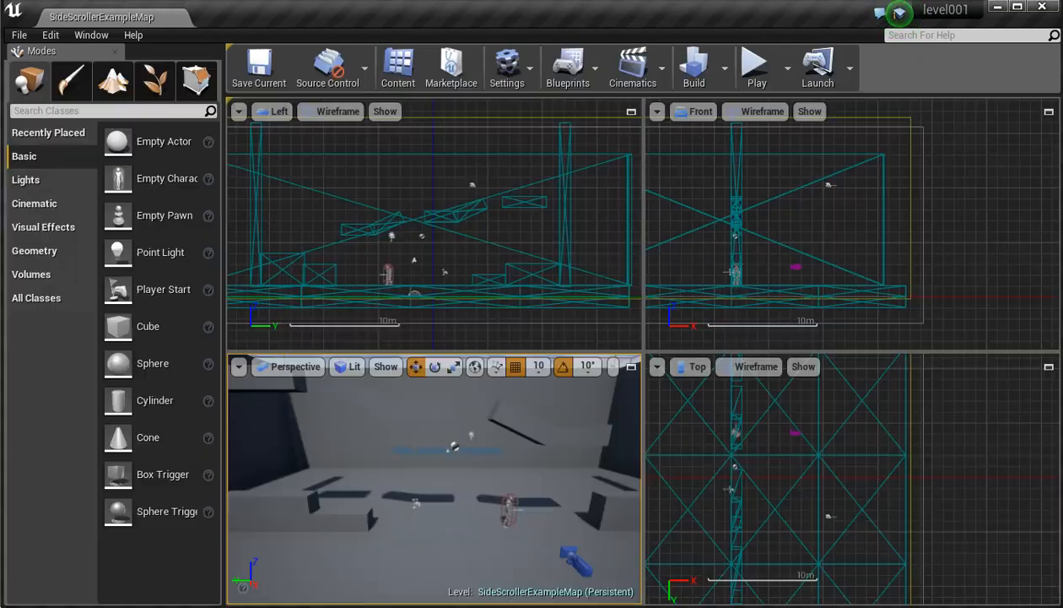
# - Reopen the Content Browser with its folder tree shown and open the Animations folder inside Mannequin
pyautogui.click(978, 325)
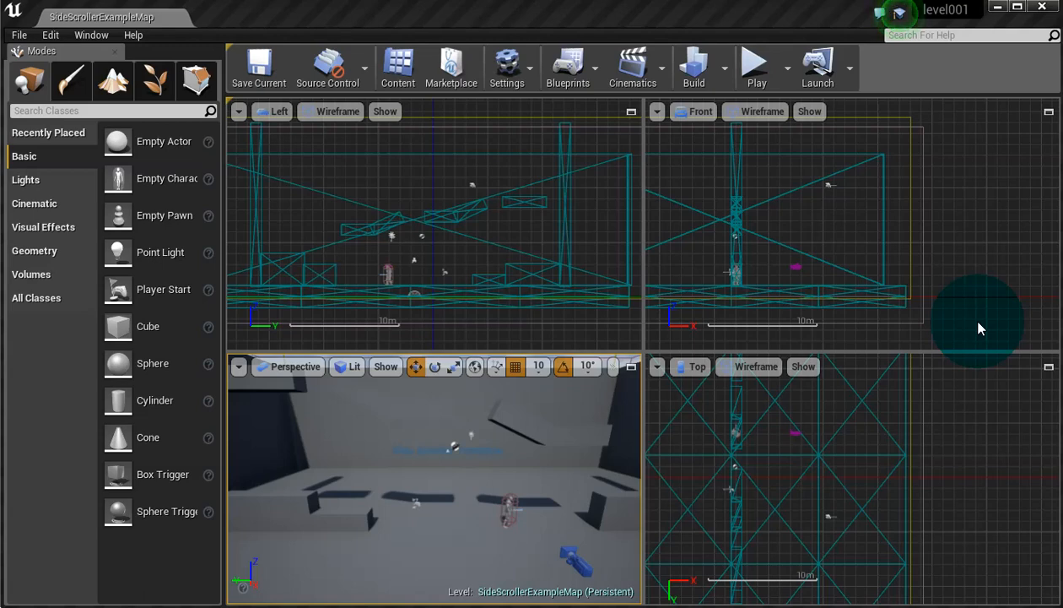
pyautogui.click(401, 78)
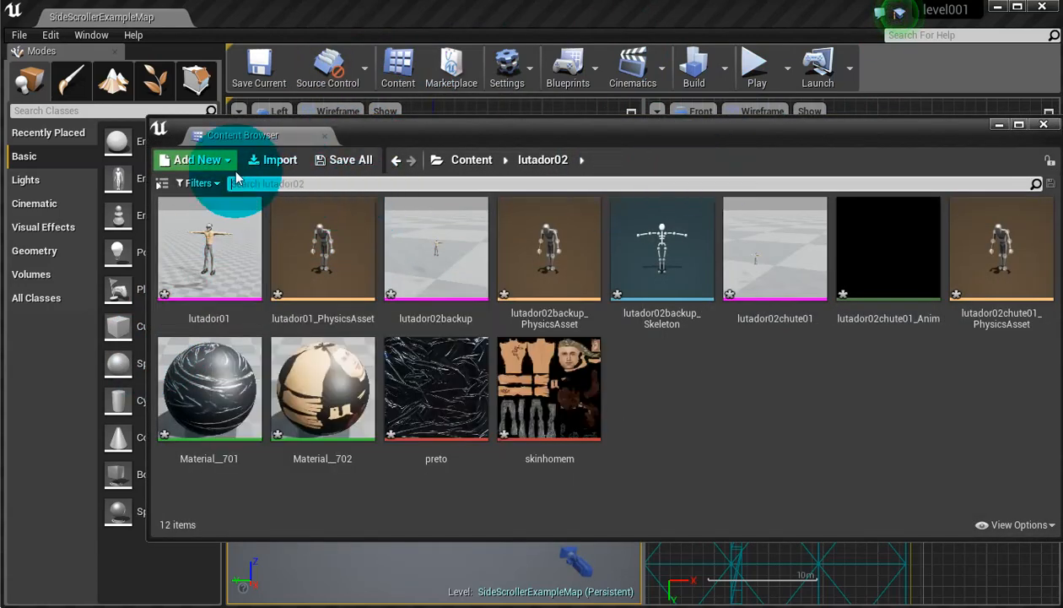
pyautogui.click(162, 183)
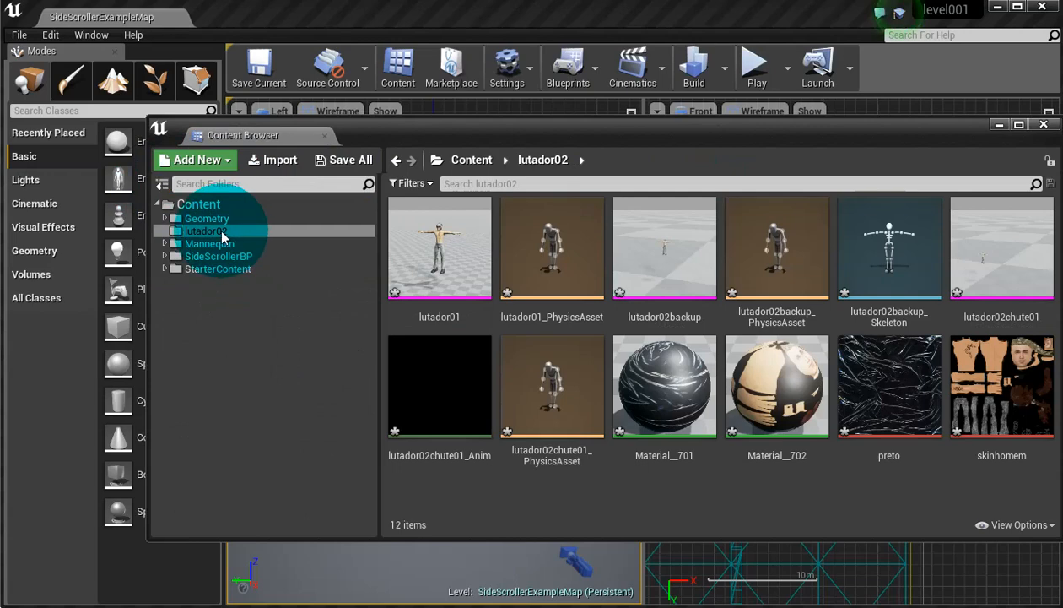
pyautogui.click(243, 244)
pyautogui.doubleClick(440, 269)
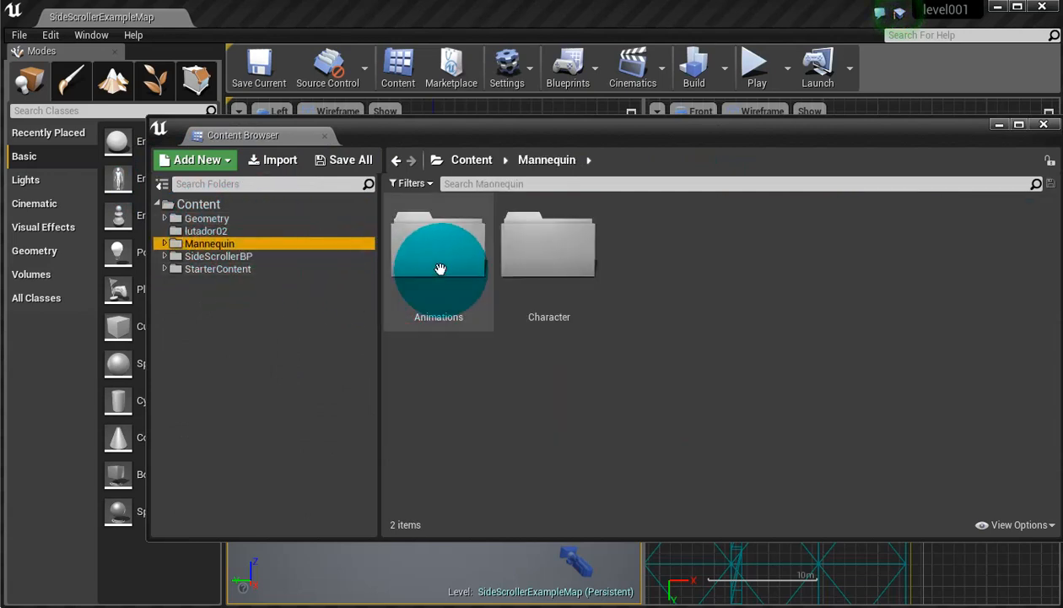
# - Look through the mannequin's animation assets in the Animations folder, from the animation blueprint and idle to the jump, run and walk sequences
pyautogui.click(477, 288)
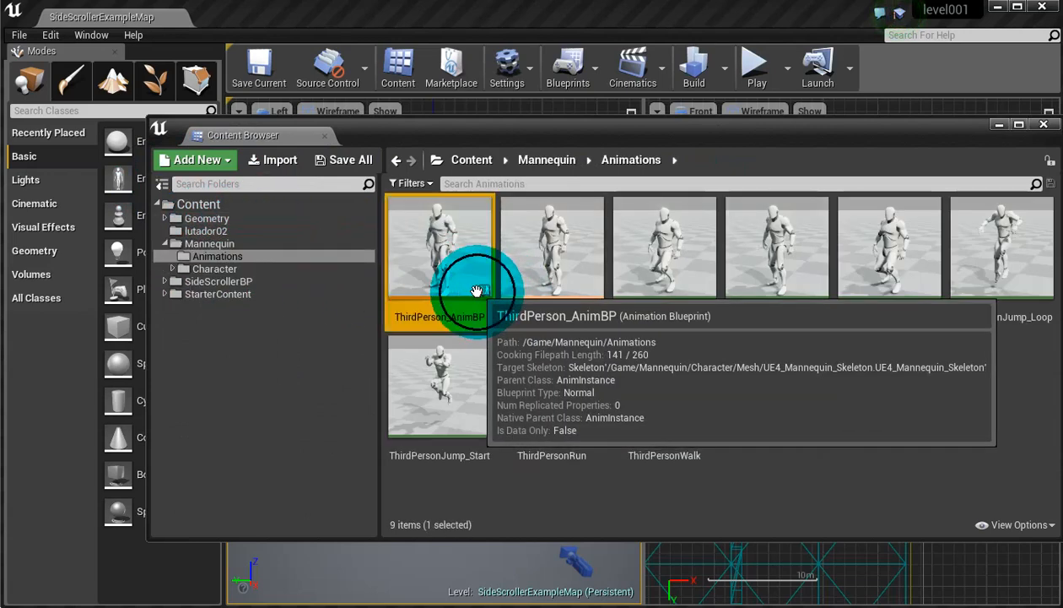
pyautogui.click(558, 286)
pyautogui.click(642, 266)
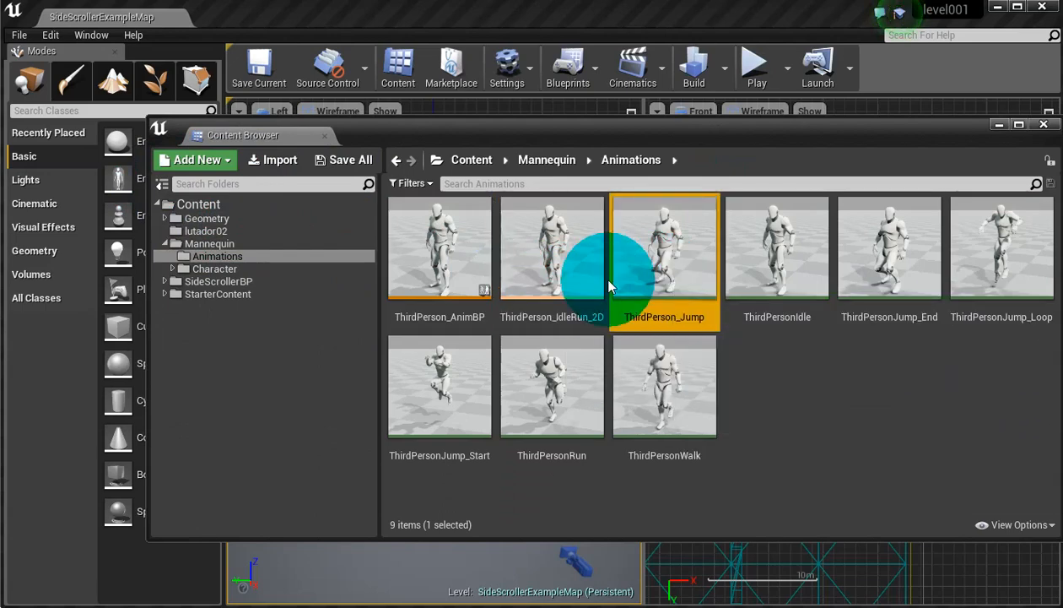
pyautogui.click(655, 437)
pyautogui.click(787, 306)
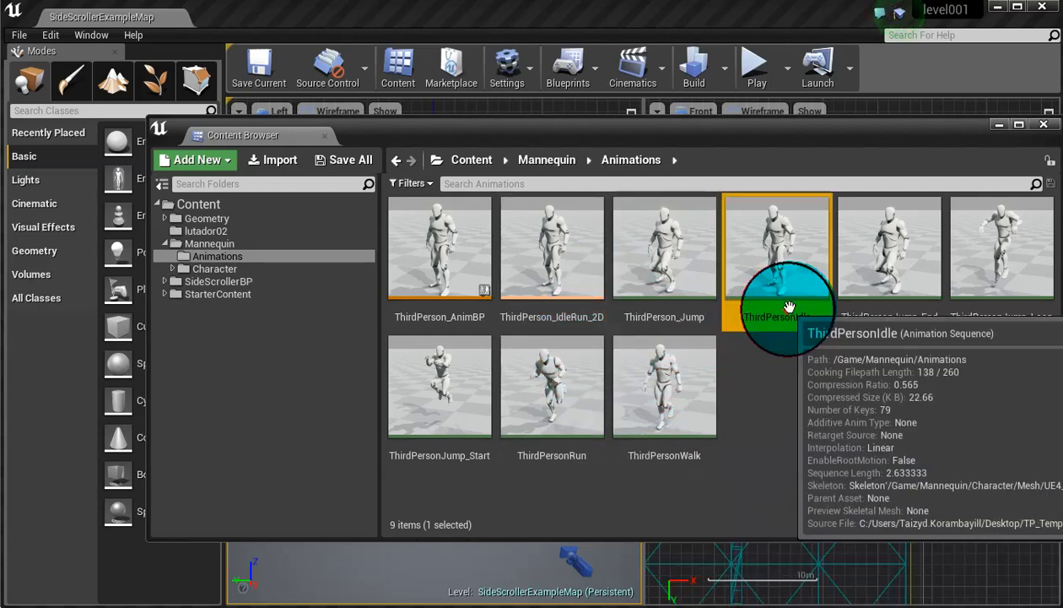
pyautogui.click(898, 279)
pyautogui.click(693, 235)
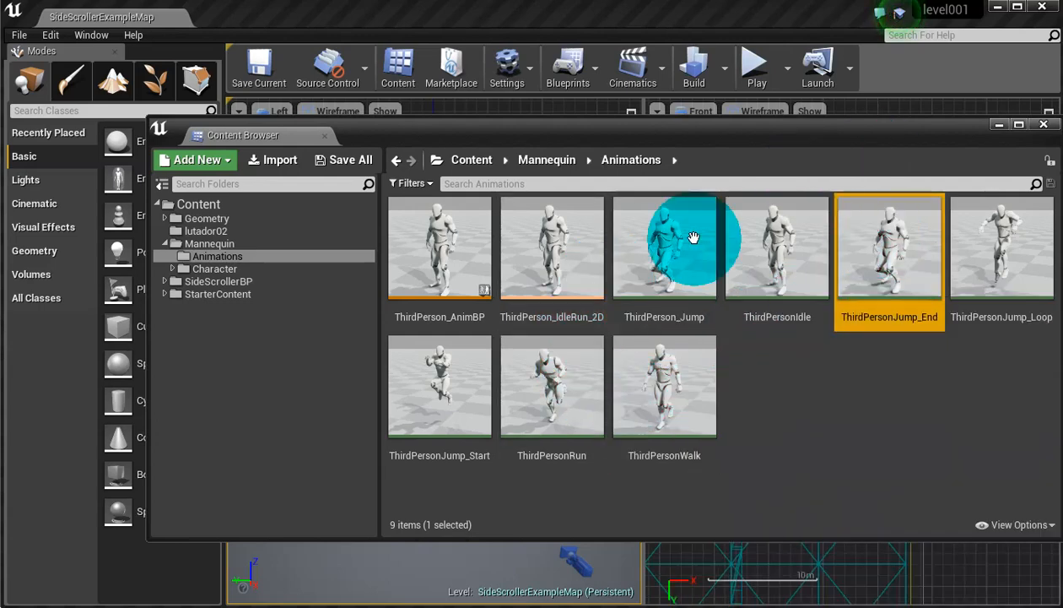
pyautogui.click(570, 245)
pyautogui.click(473, 247)
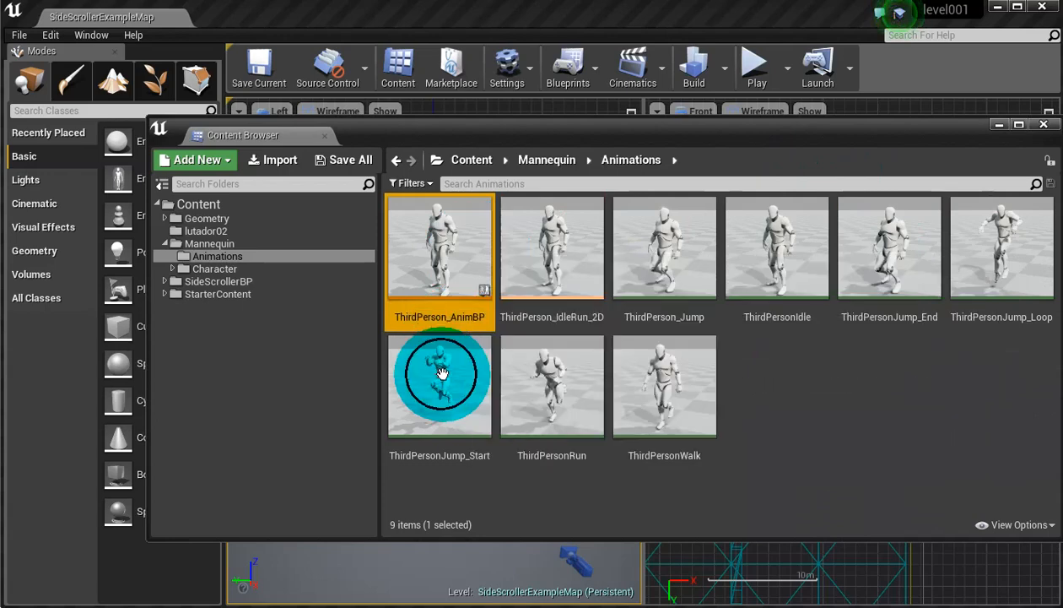
pyautogui.click(432, 372)
pyautogui.click(660, 372)
pyautogui.click(587, 383)
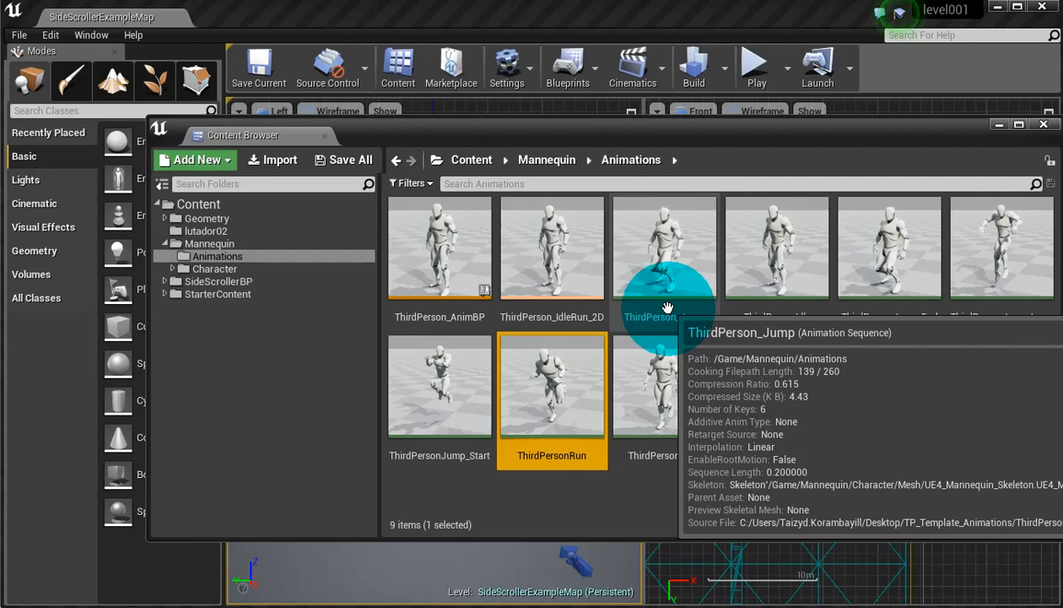
# - Open the ThirdPersonIdle animation, examine the mannequin's upper body and the animation timeline, and close the editor
pyautogui.doubleClick(440, 243)
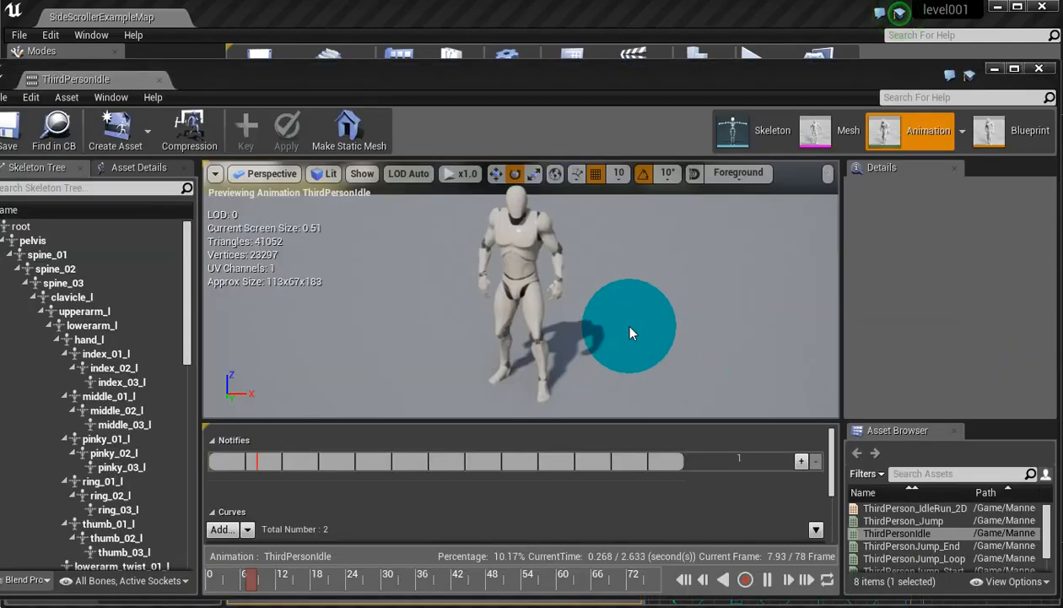
pyautogui.click(521, 290)
pyautogui.scroll(3, 521, 289)
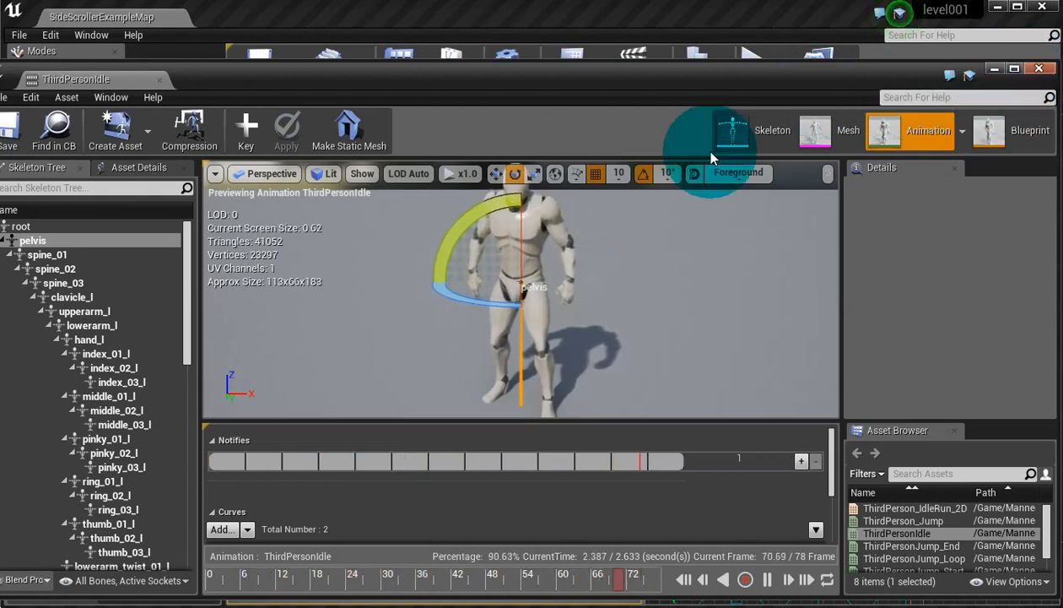
pyautogui.moveTo(665, 247); pyautogui.dragTo(639, 191)
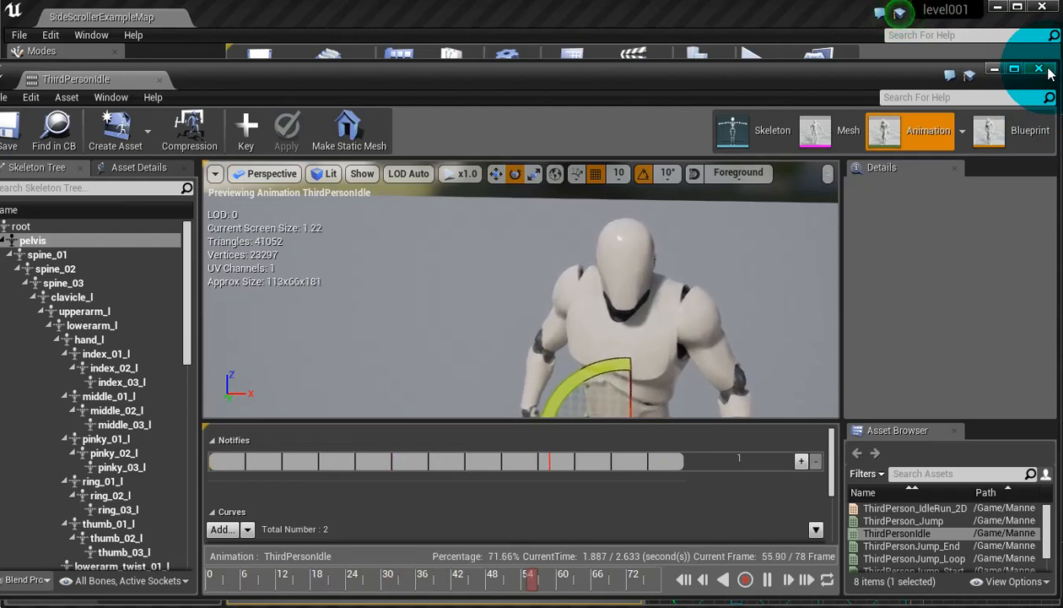
pyautogui.click(210, 578)
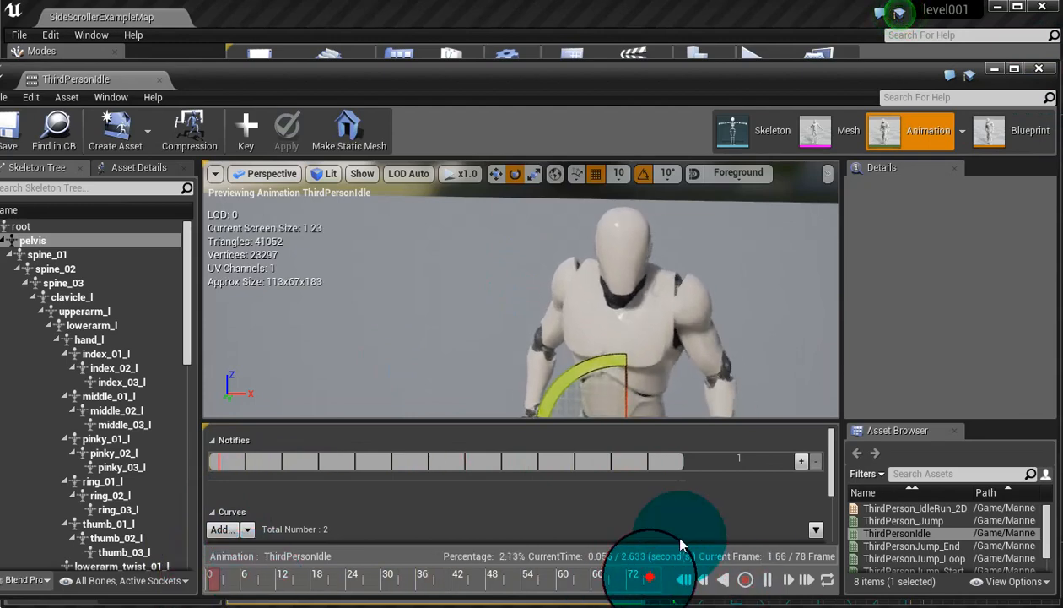
pyautogui.click(1039, 69)
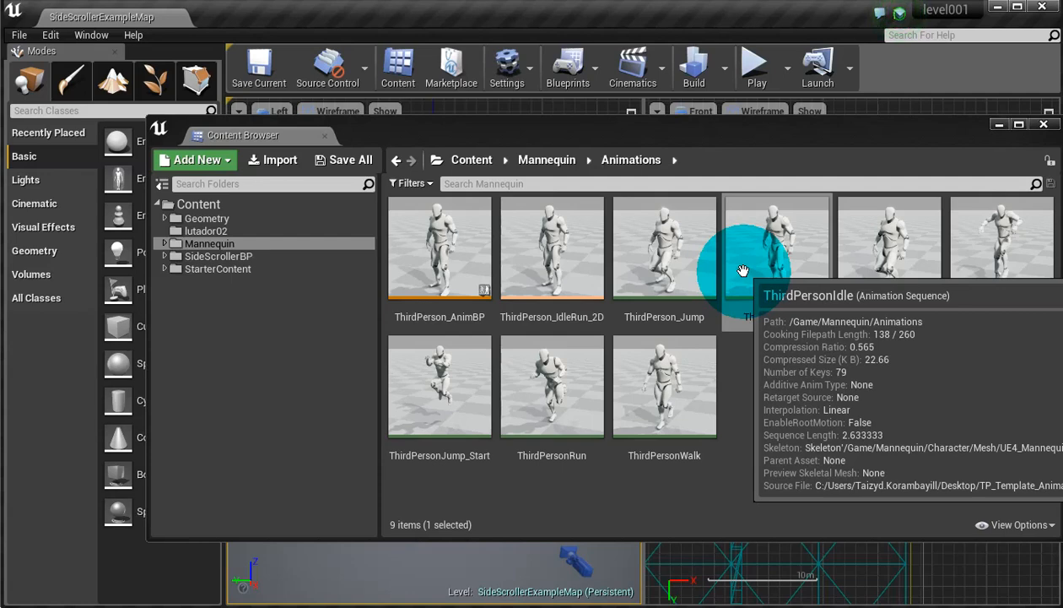
# - Preview the ThirdPersonRun and ThirdPersonWalk animations one after the other, closing the editor after each
pyautogui.click(680, 249)
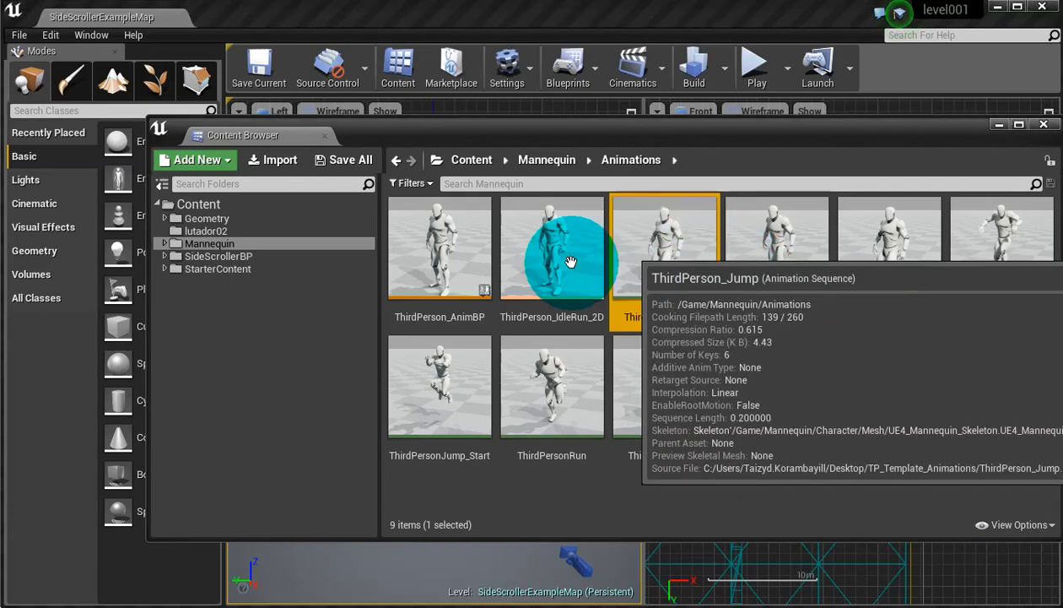
pyautogui.click(559, 249)
pyautogui.click(551, 384)
pyautogui.click(684, 390)
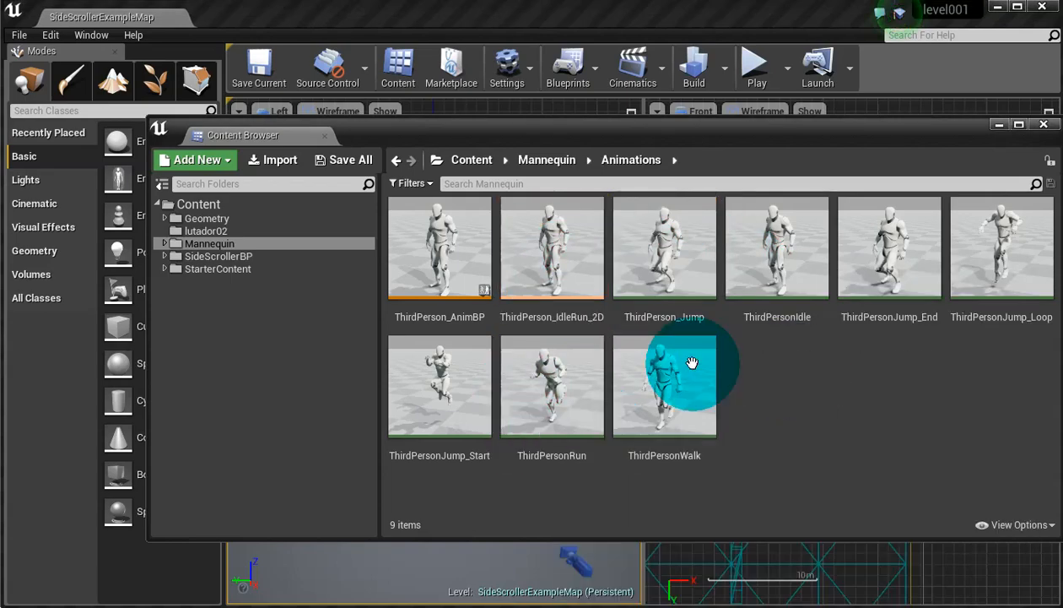
pyautogui.doubleClick(555, 380)
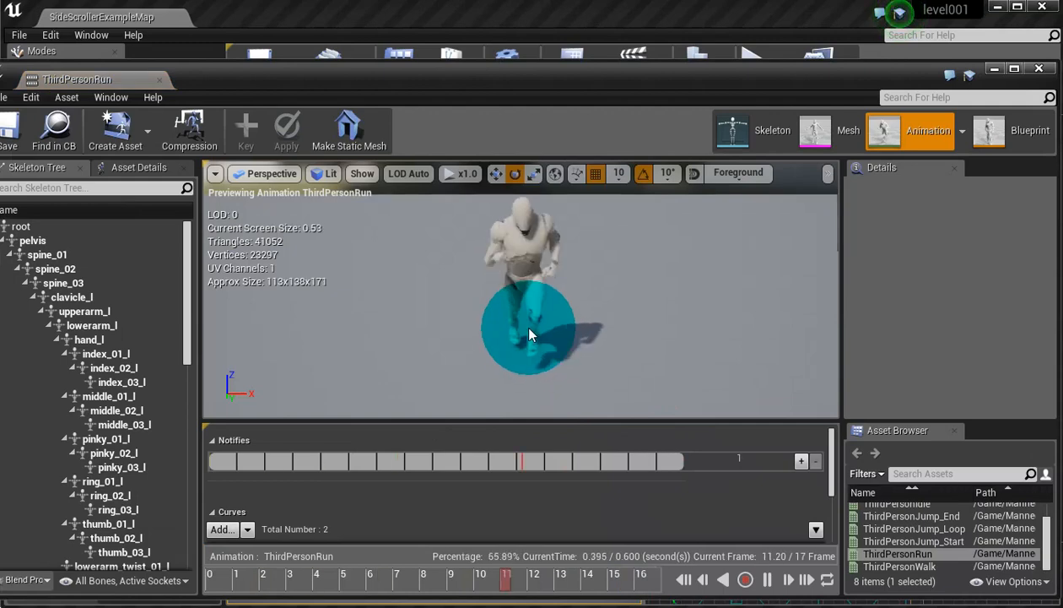
pyautogui.moveTo(529, 329); pyautogui.dragTo(505, 314)
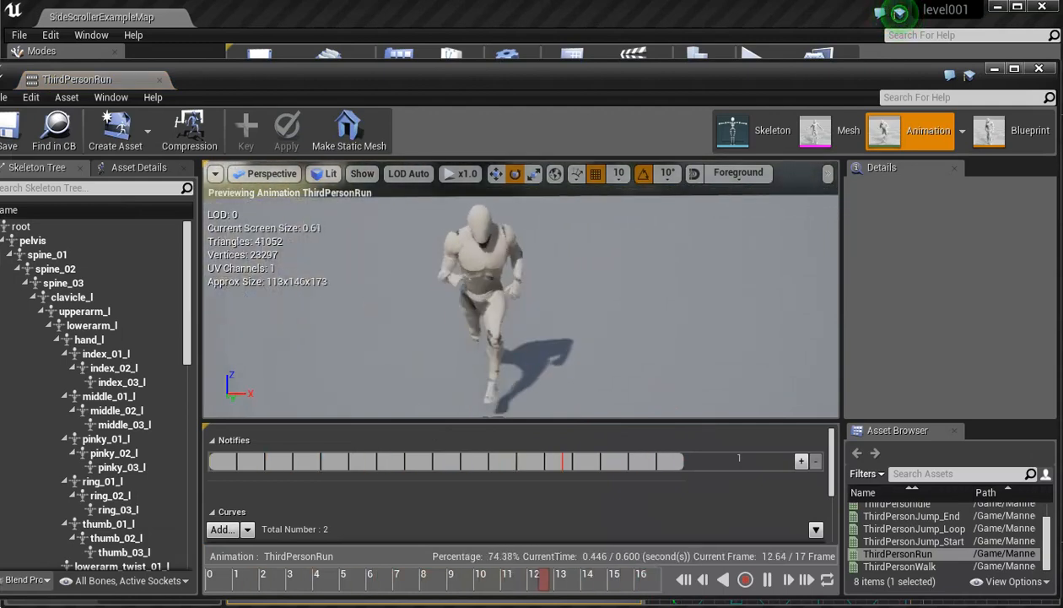
pyautogui.click(1040, 68)
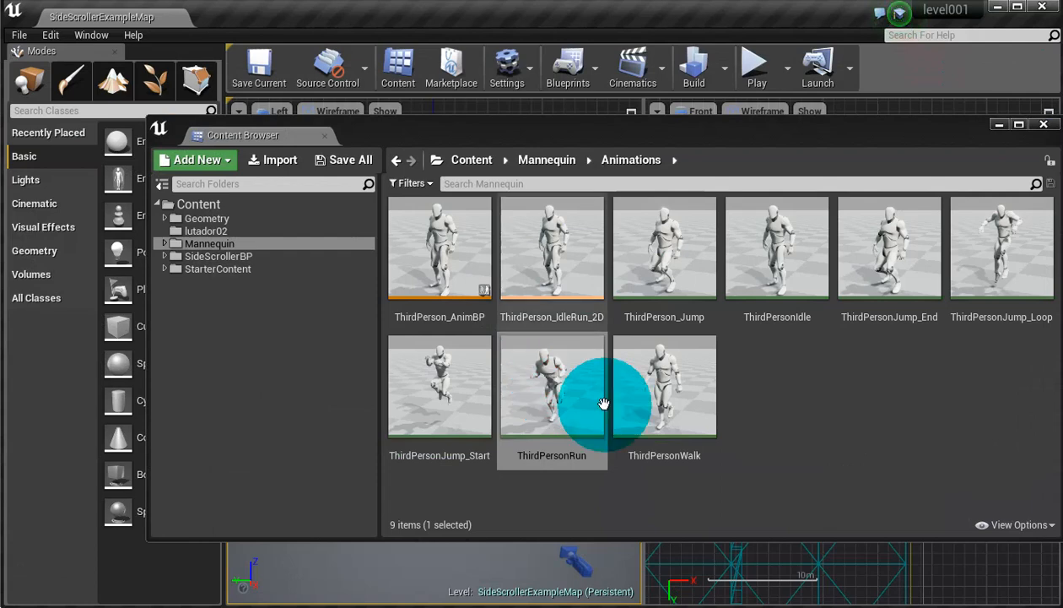
pyautogui.doubleClick(668, 386)
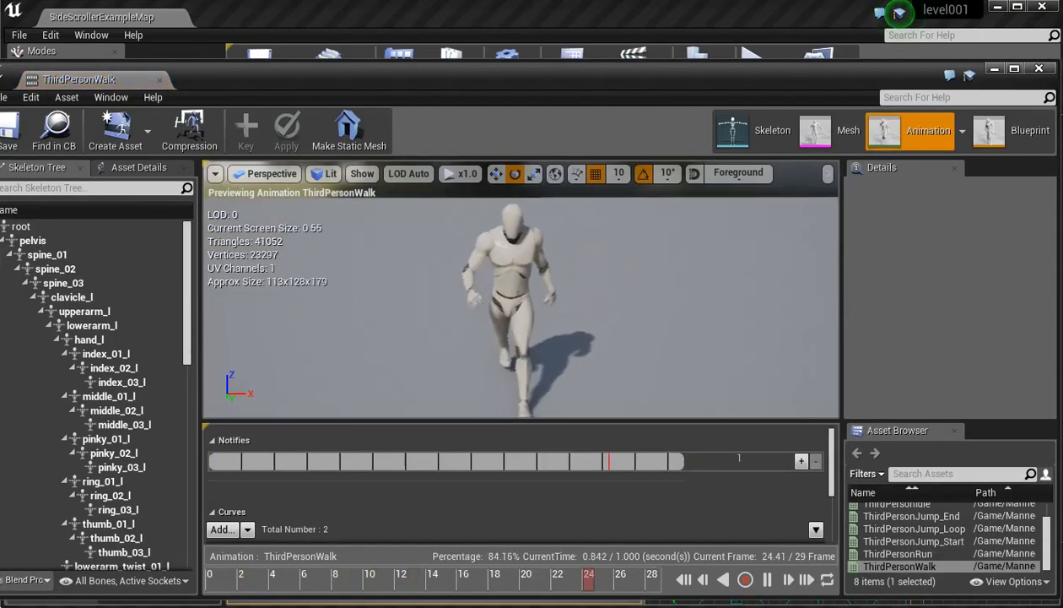
pyautogui.click(1040, 69)
# - Preview the ThirdPersonJump_End, ThirdPersonJump_Start and ThirdPersonJump_Loop animations in turn, closing each editor and finally the Content Browser
pyautogui.click(865, 270)
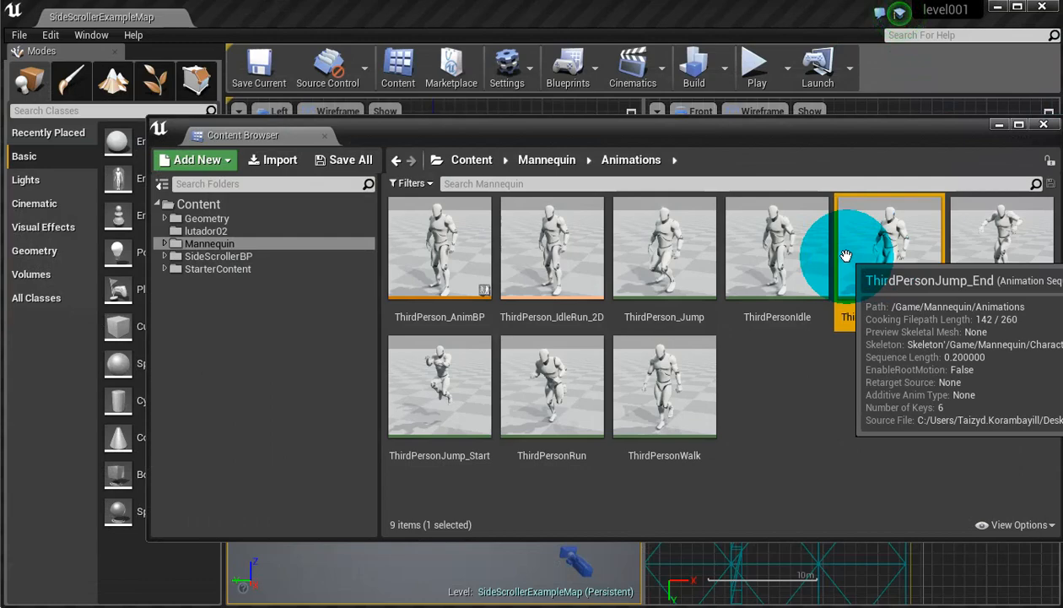
pyautogui.doubleClick(882, 249)
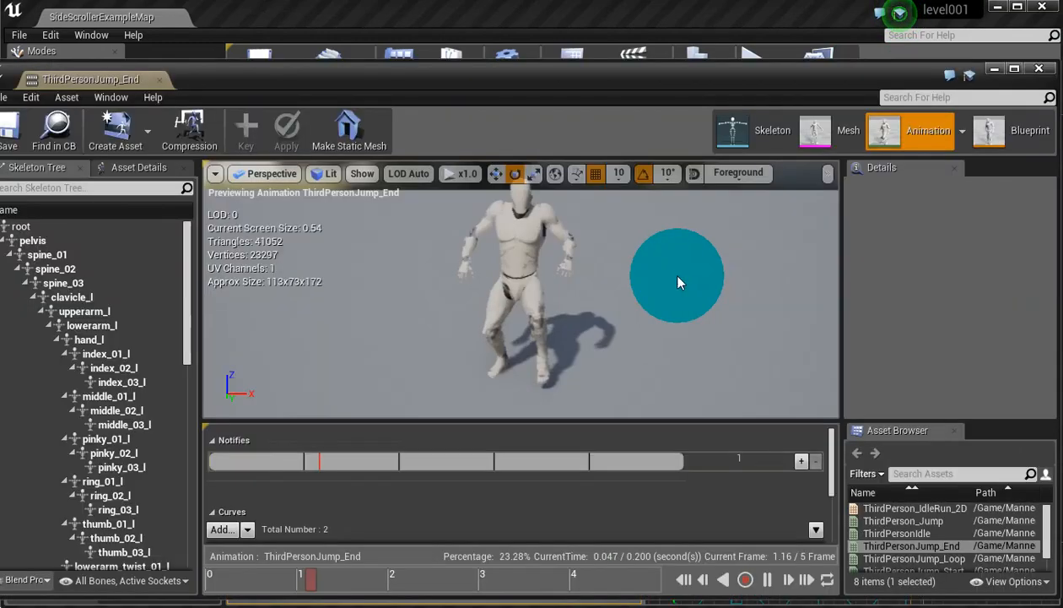
pyautogui.click(1039, 68)
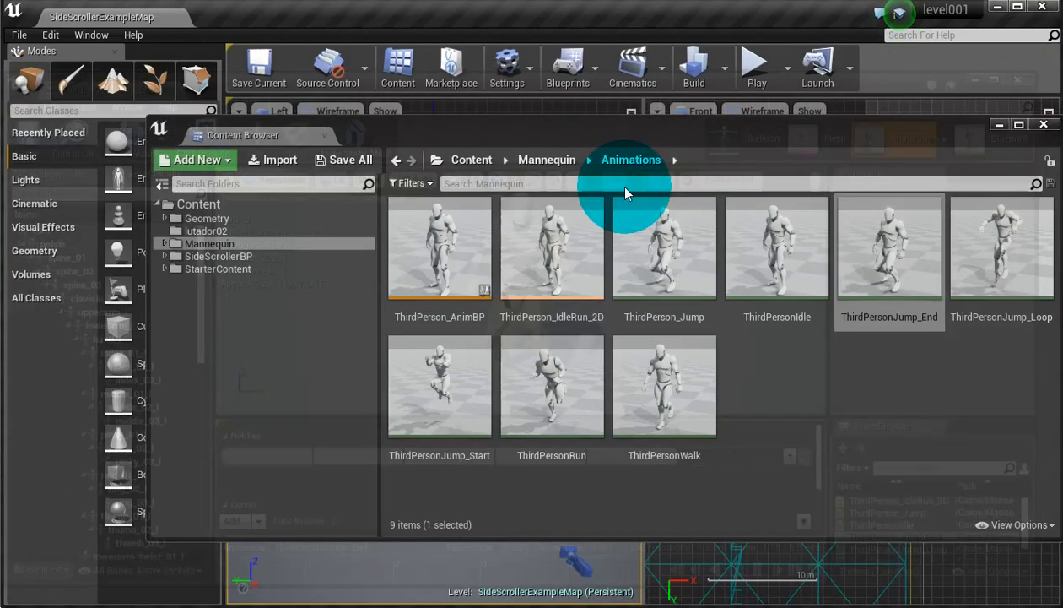
pyautogui.click(426, 358)
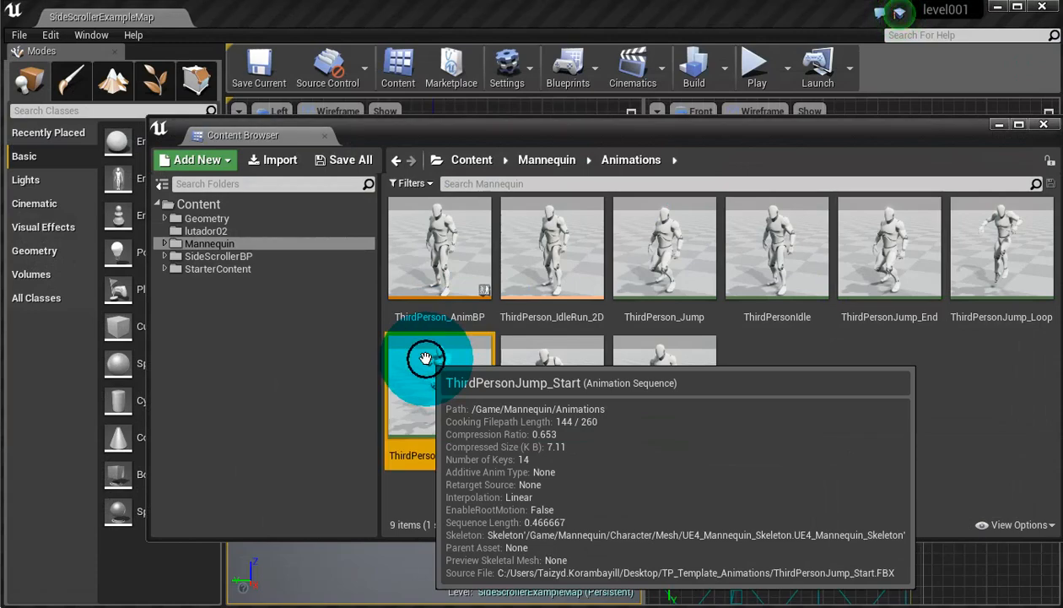
pyautogui.doubleClick(425, 358)
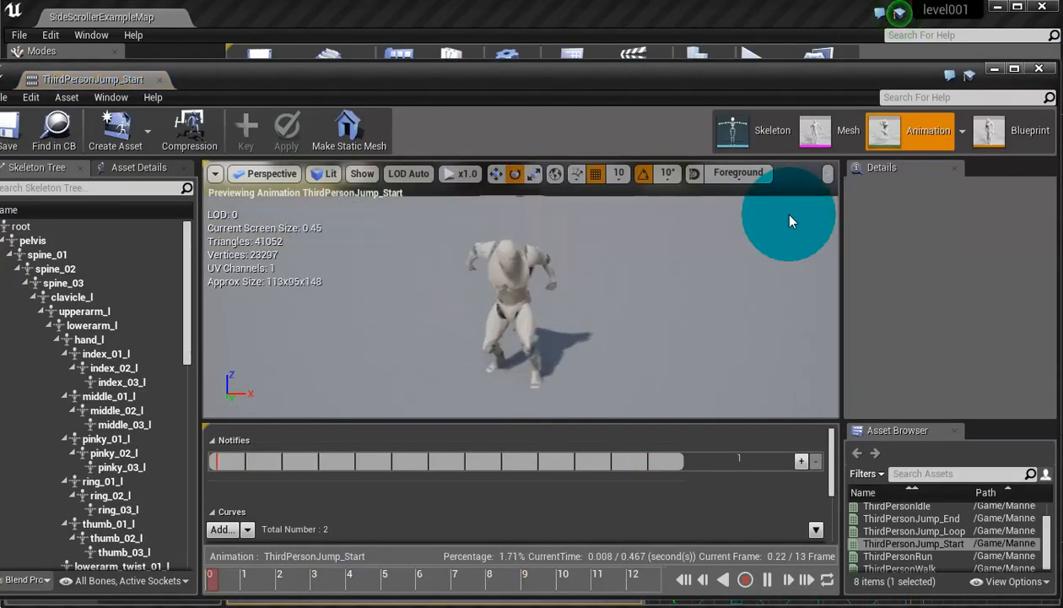
pyautogui.click(1039, 68)
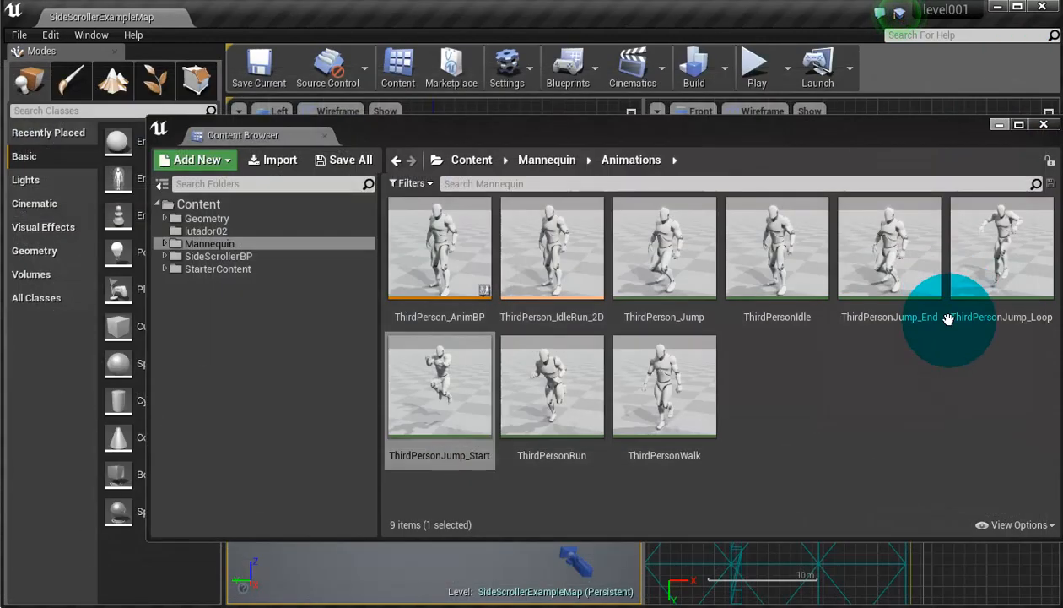
pyautogui.doubleClick(1030, 239)
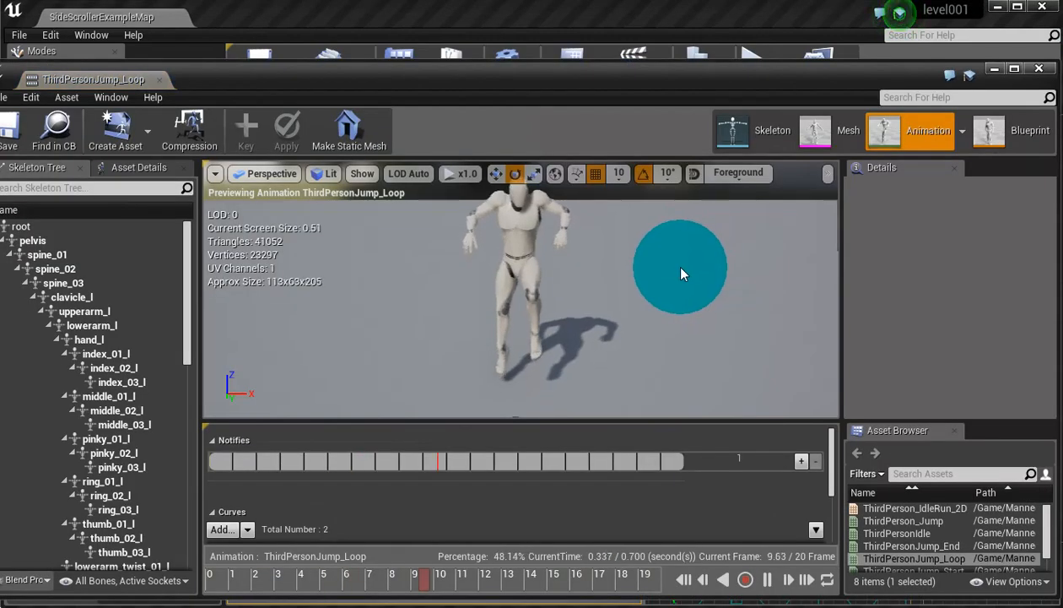
pyautogui.click(1039, 68)
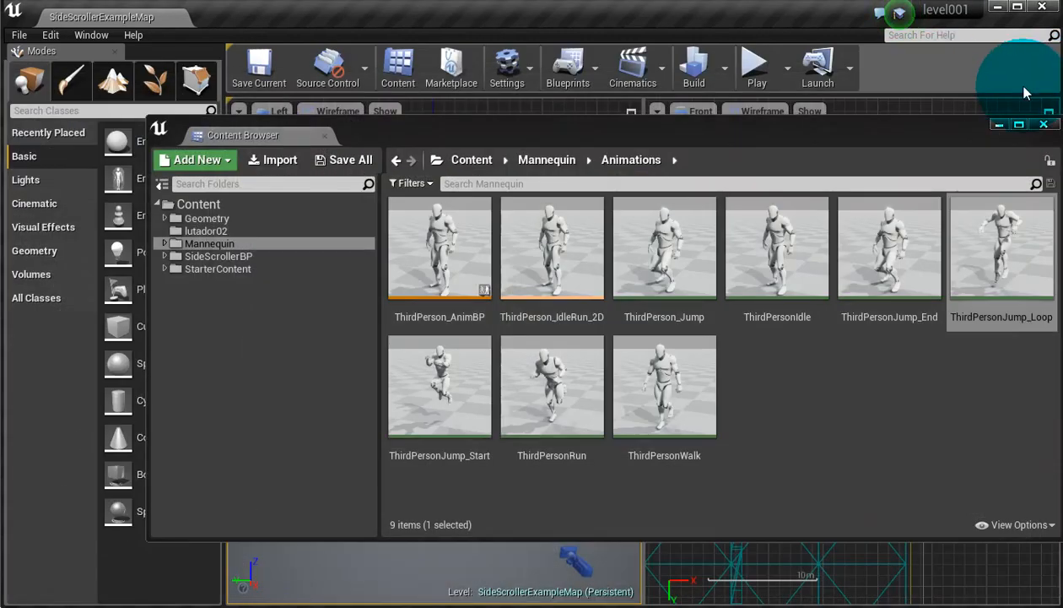
pyautogui.click(1044, 124)
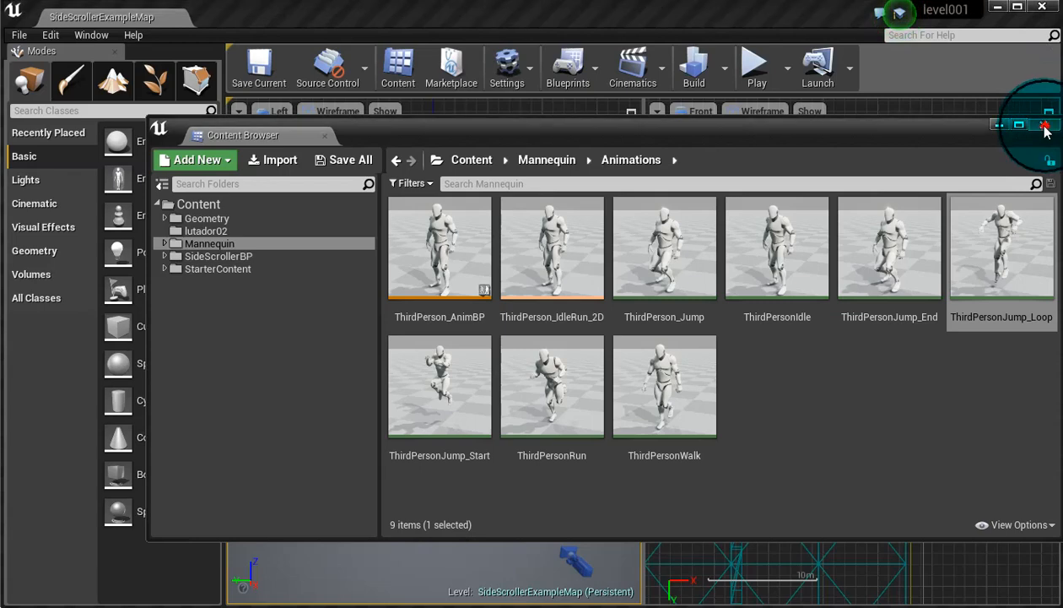